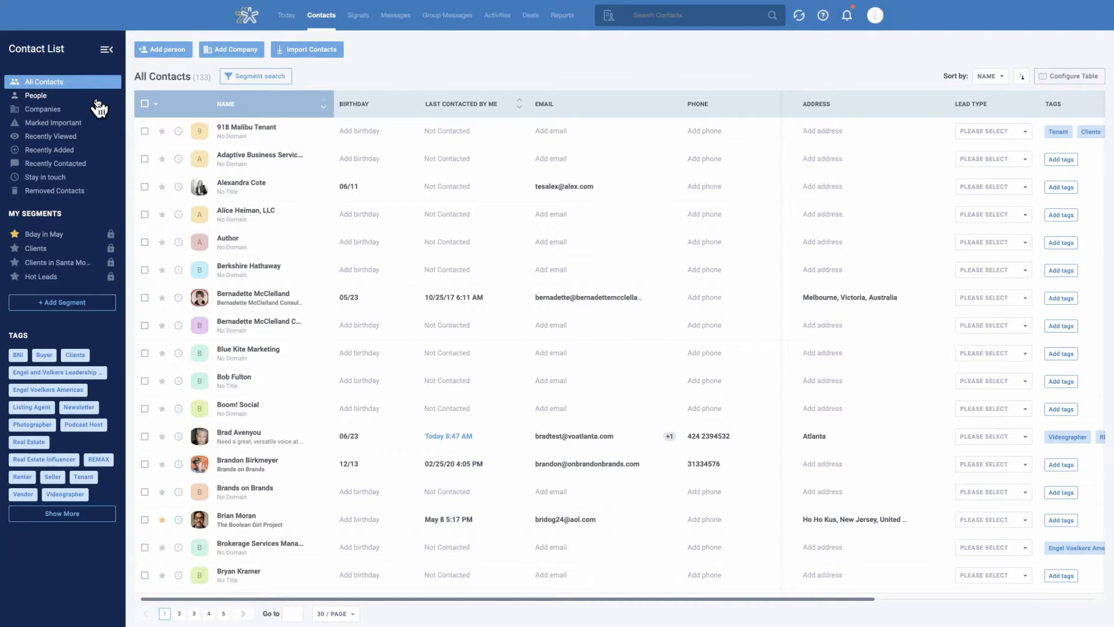
Browse the People, Companies and Marked Important contact lists
left_click(53, 95)
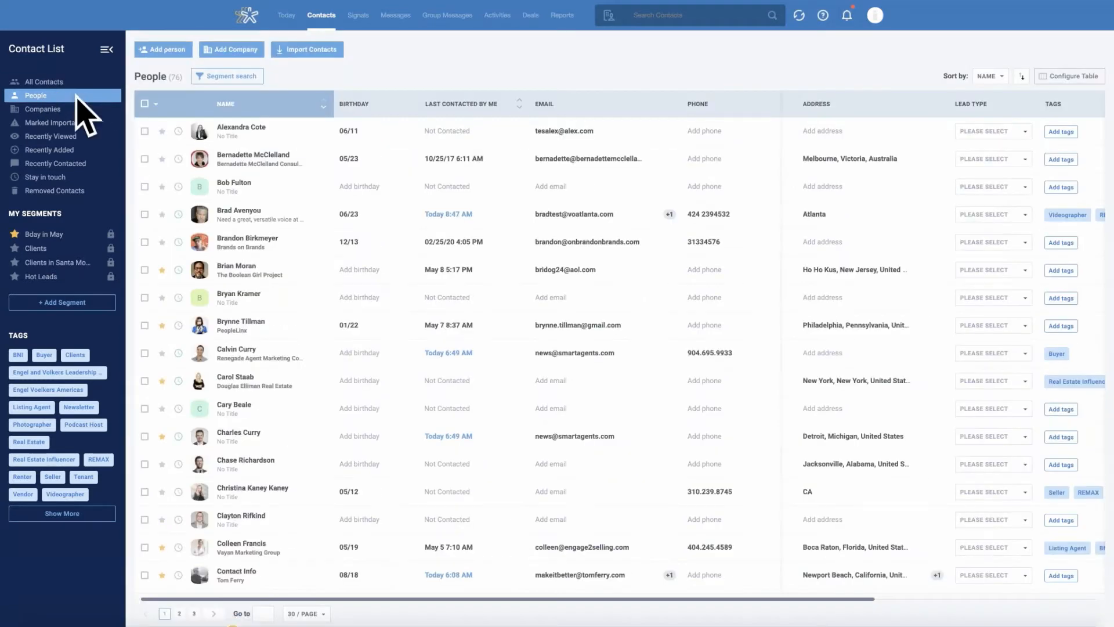
left_click(77, 111)
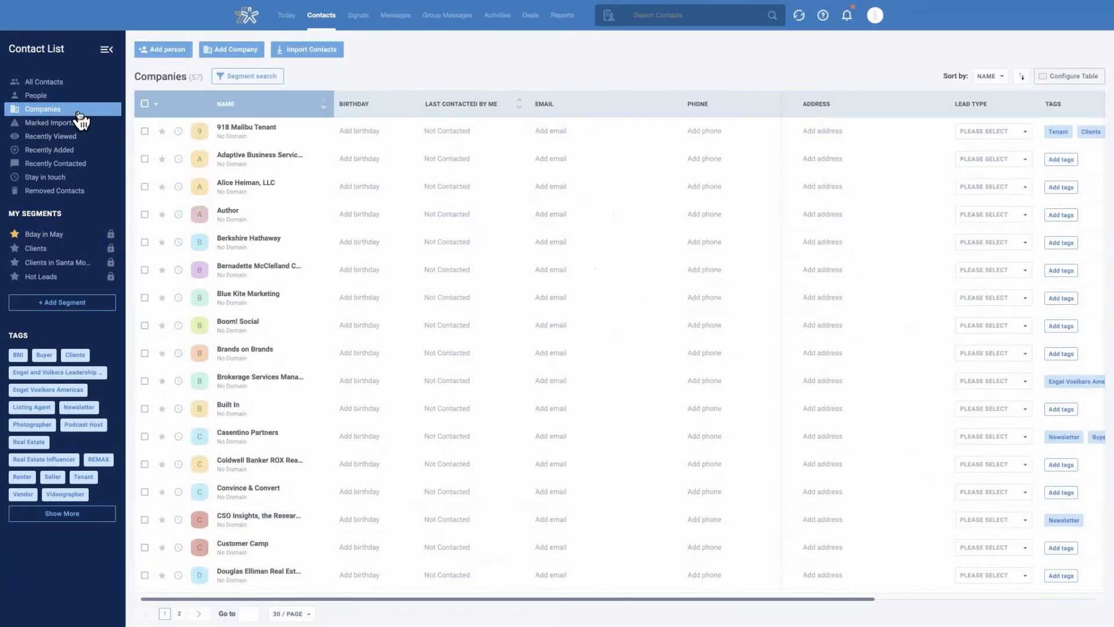
left_click(56, 124)
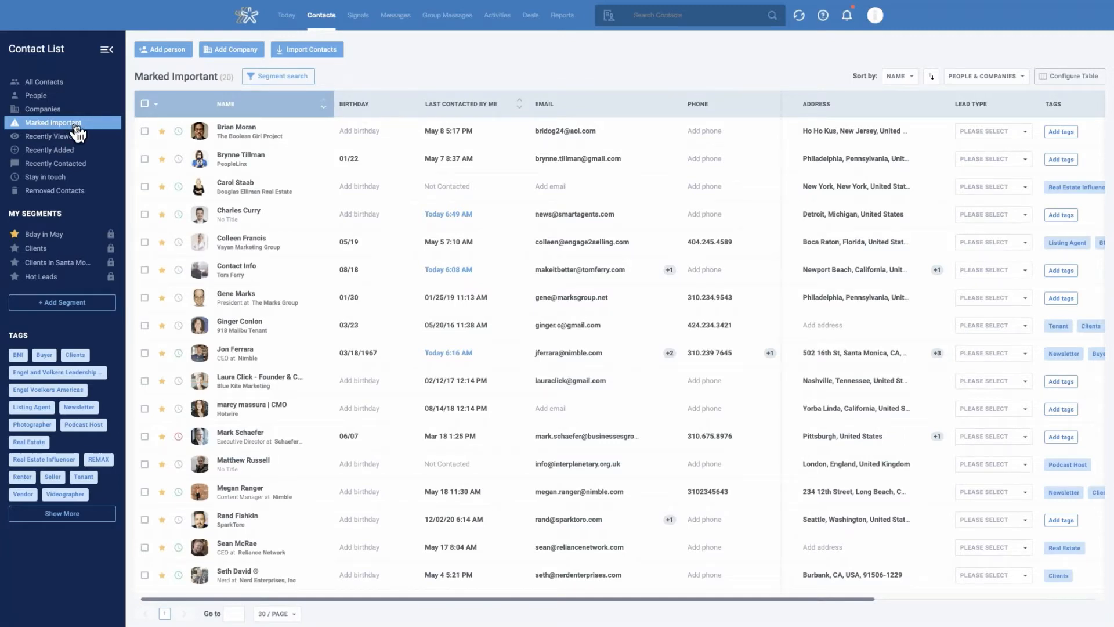
left_click(163, 133)
left_click(163, 134)
Browse the Recently Viewed, Recently Added and Recently Contacted lists
left_click(70, 139)
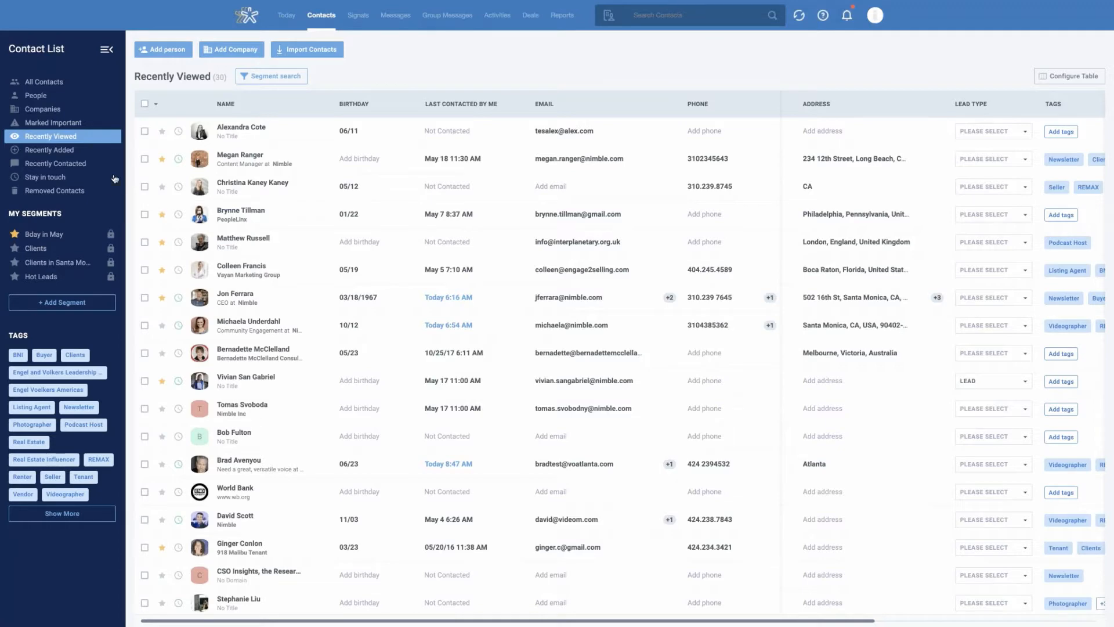
left_click(55, 152)
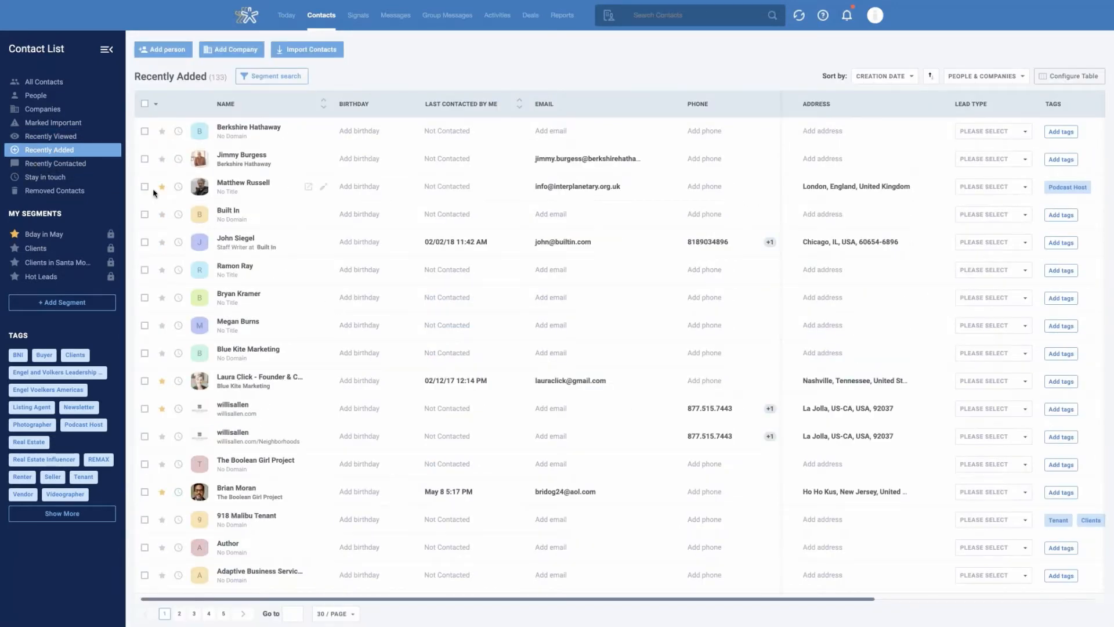
left_click(82, 165)
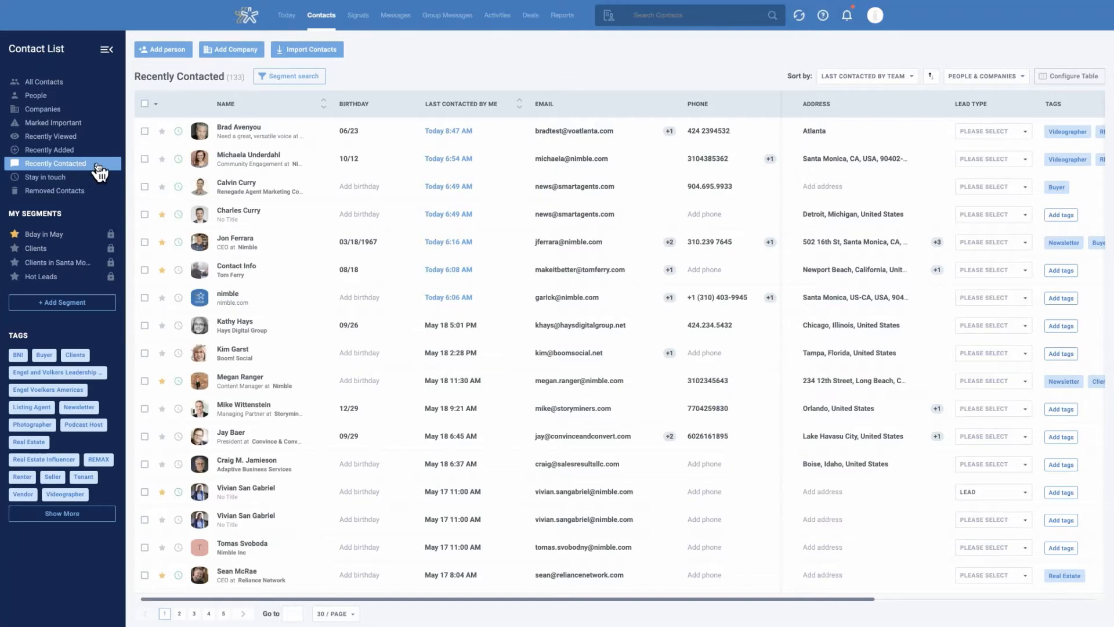
In the Stay in touch list, mark the first contact as important and set its custom reminder to every 30 days
left_click(58, 180)
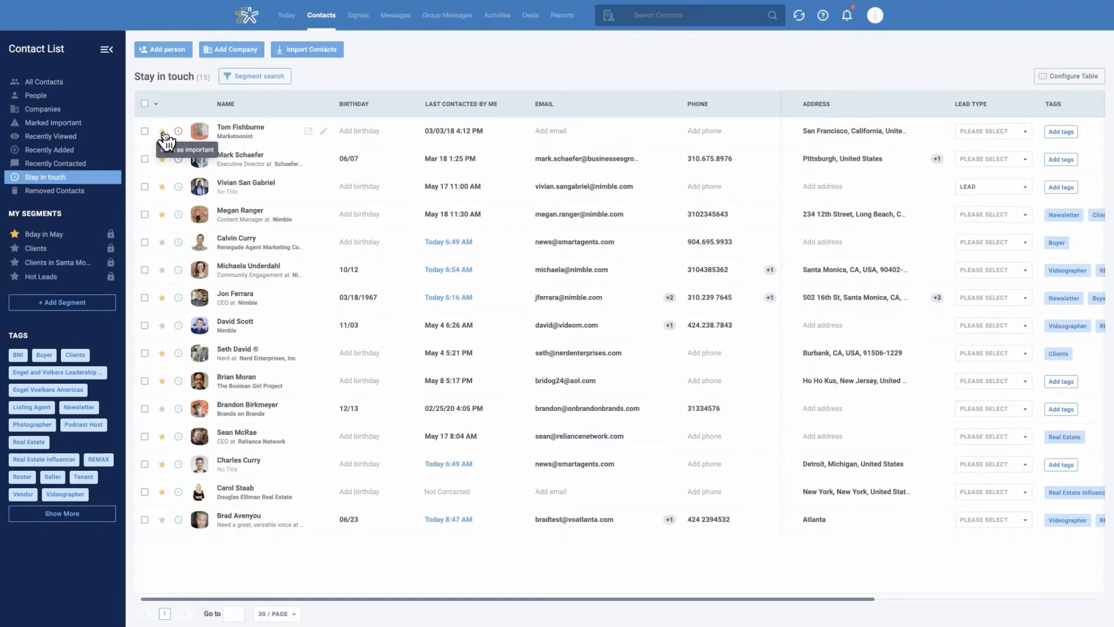
left_click(163, 132)
mouse_move(179, 135)
left_click(179, 134)
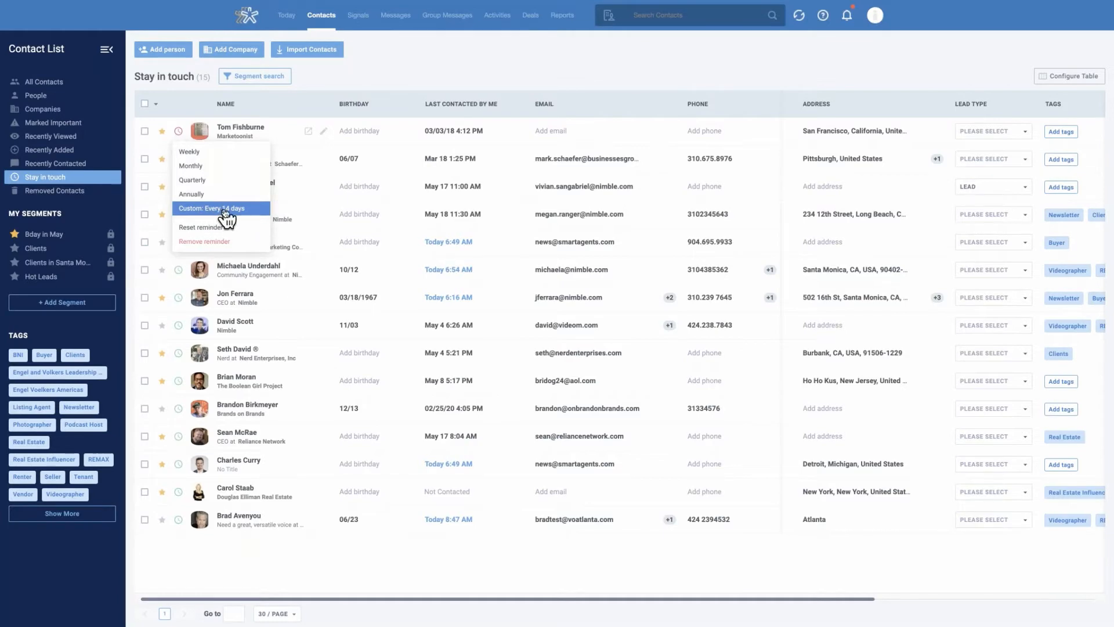
left_click(226, 212)
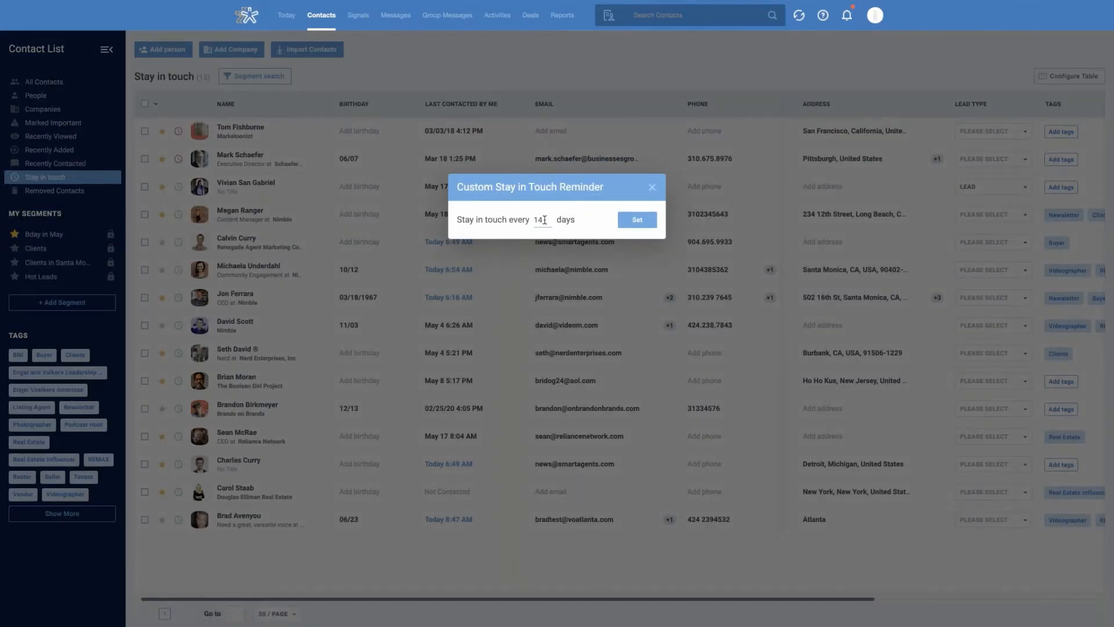
double_click(544, 220)
type("30")
left_click(640, 223)
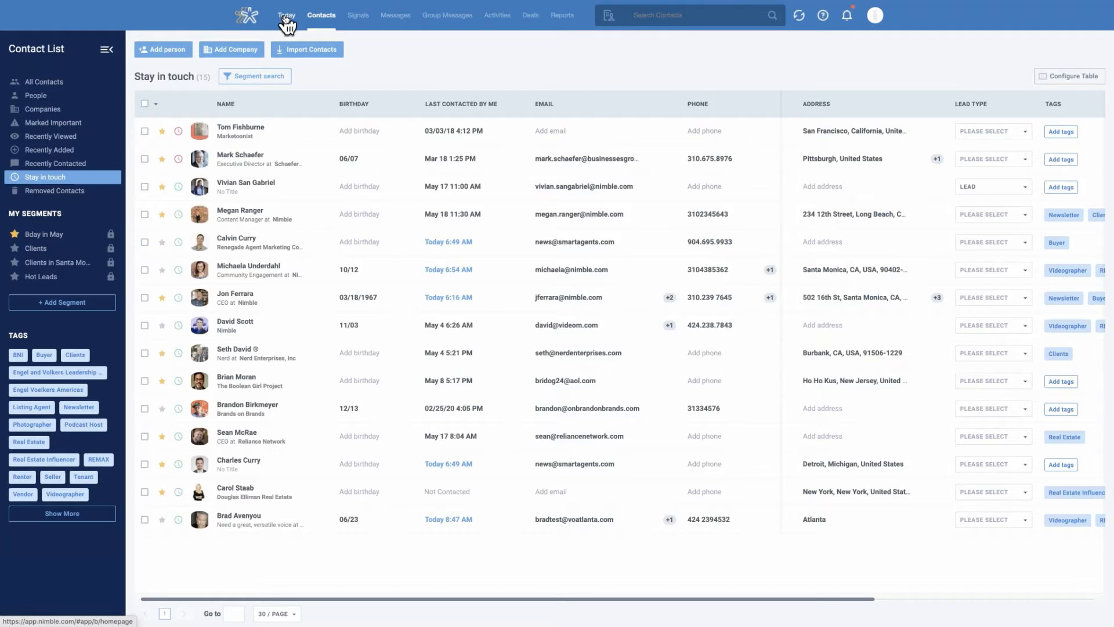
View the removed contacts and return to the full contact list
left_click(83, 197)
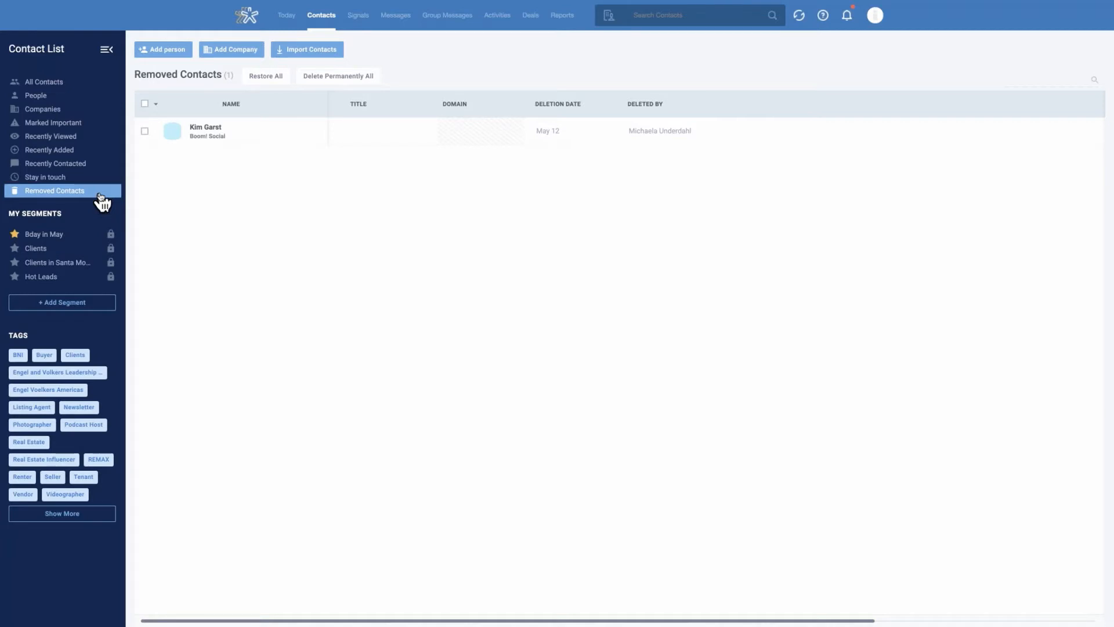
left_click(55, 85)
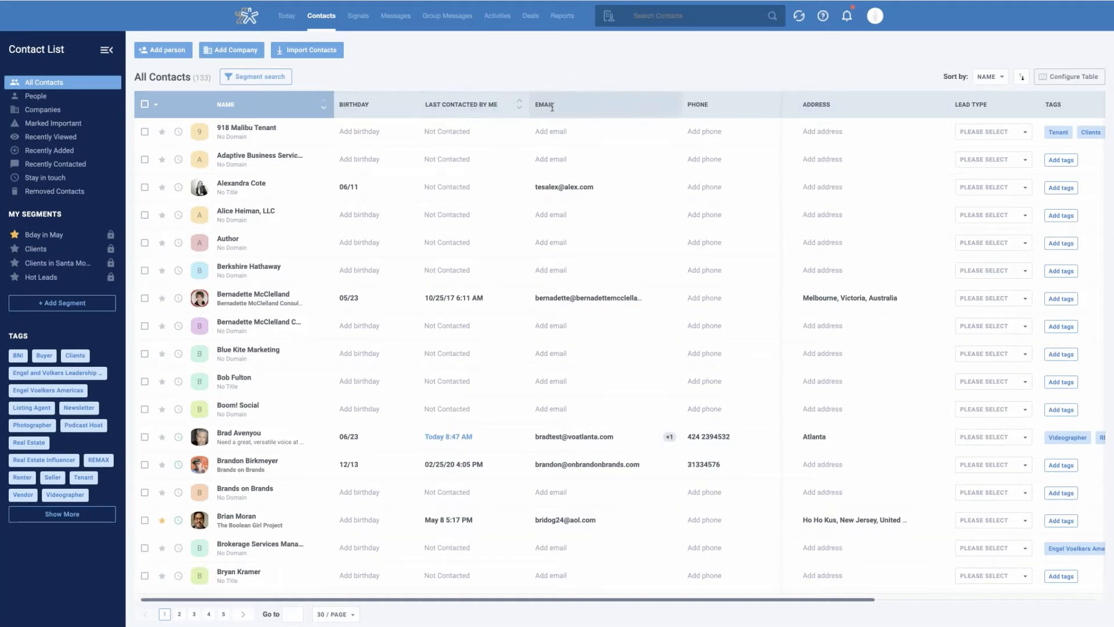
Examine the contact table's column settings, the contact fields that can be added and the available sort criteria
left_click(1072, 86)
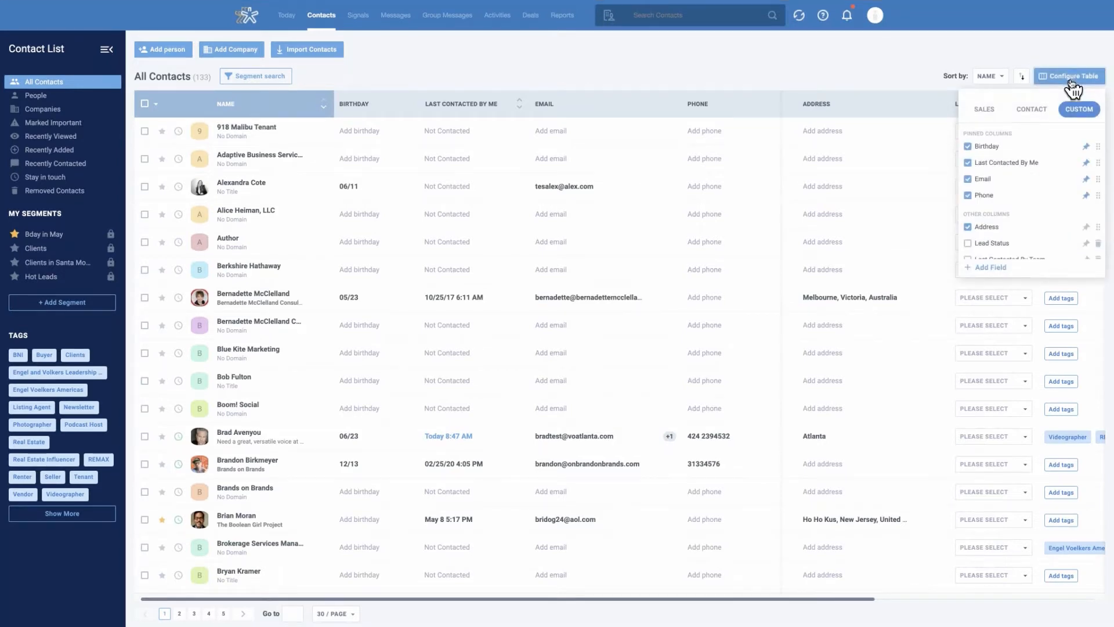
scroll(1053, 192, "down", 1)
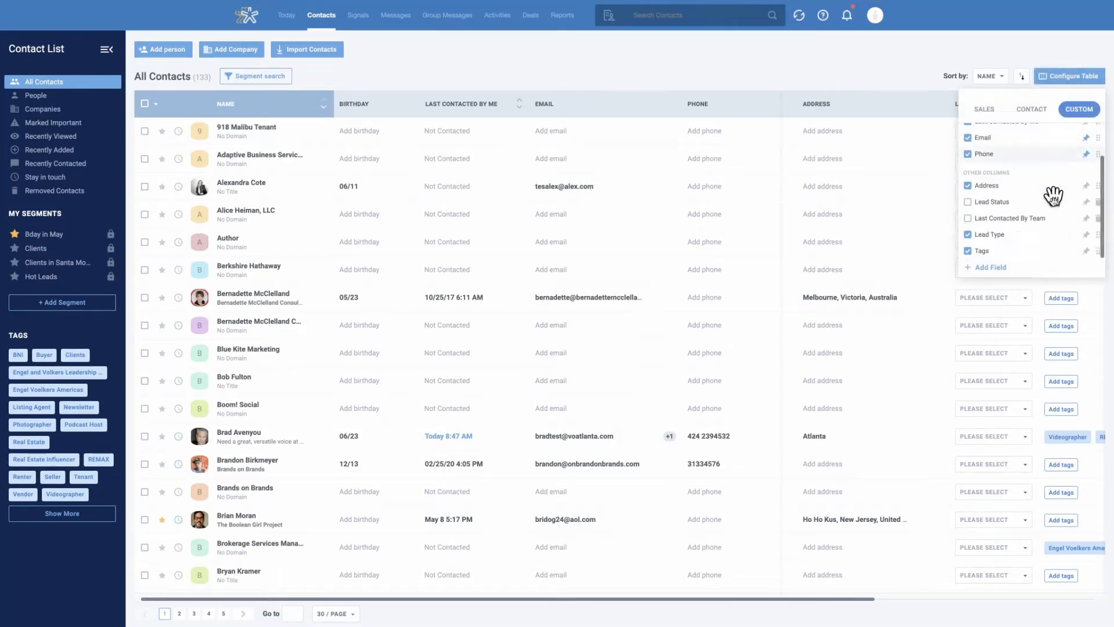
scroll(1062, 234, "up", 1)
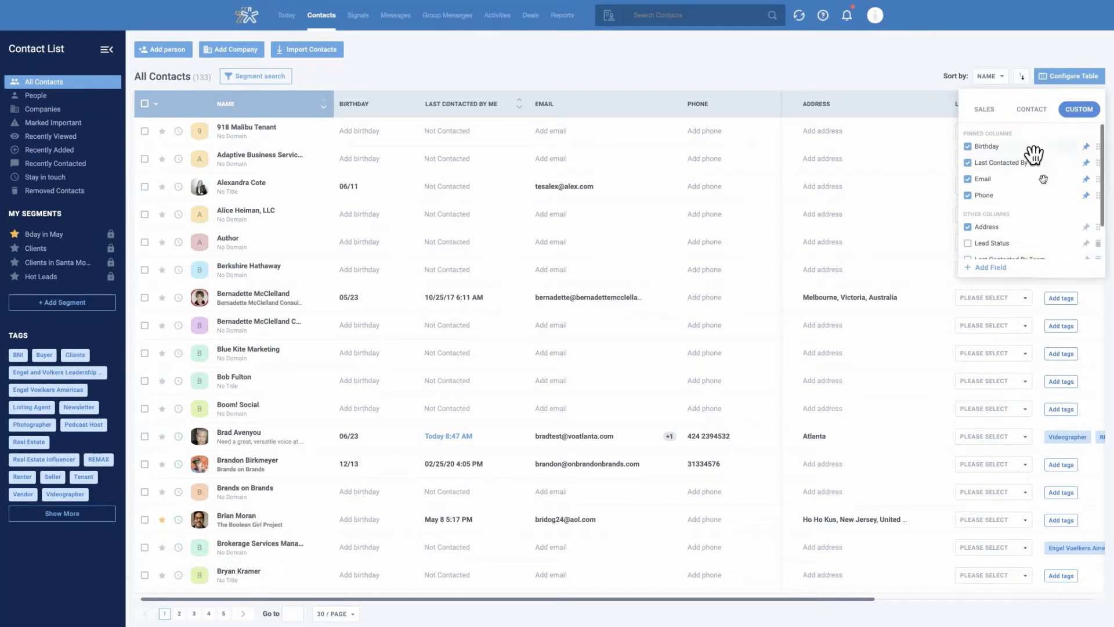
scroll(1042, 181, "down", 1)
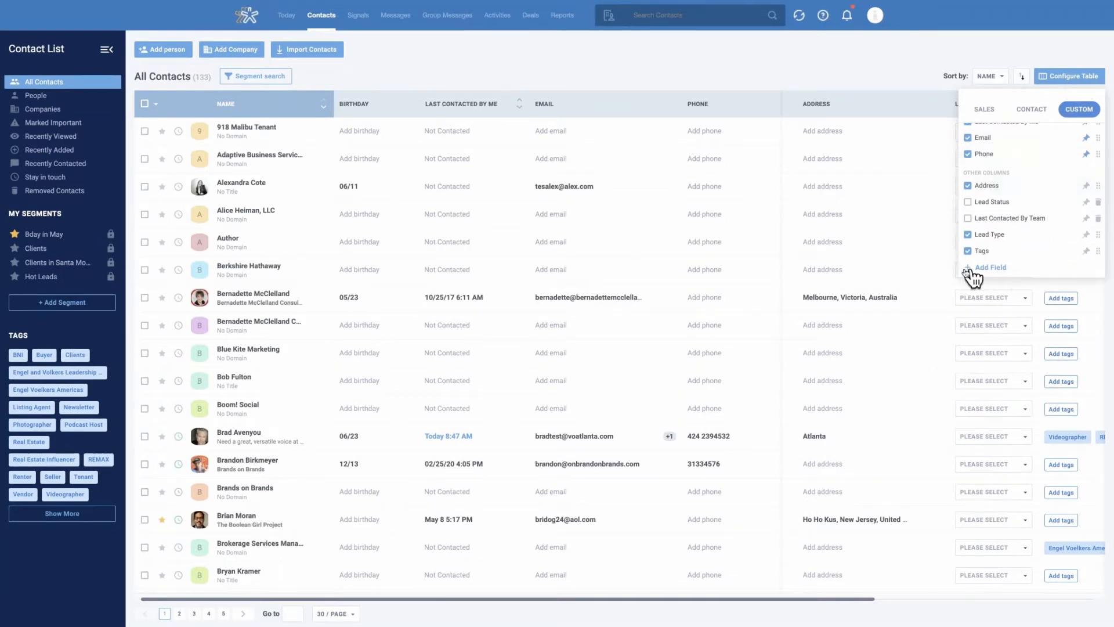
left_click(992, 268)
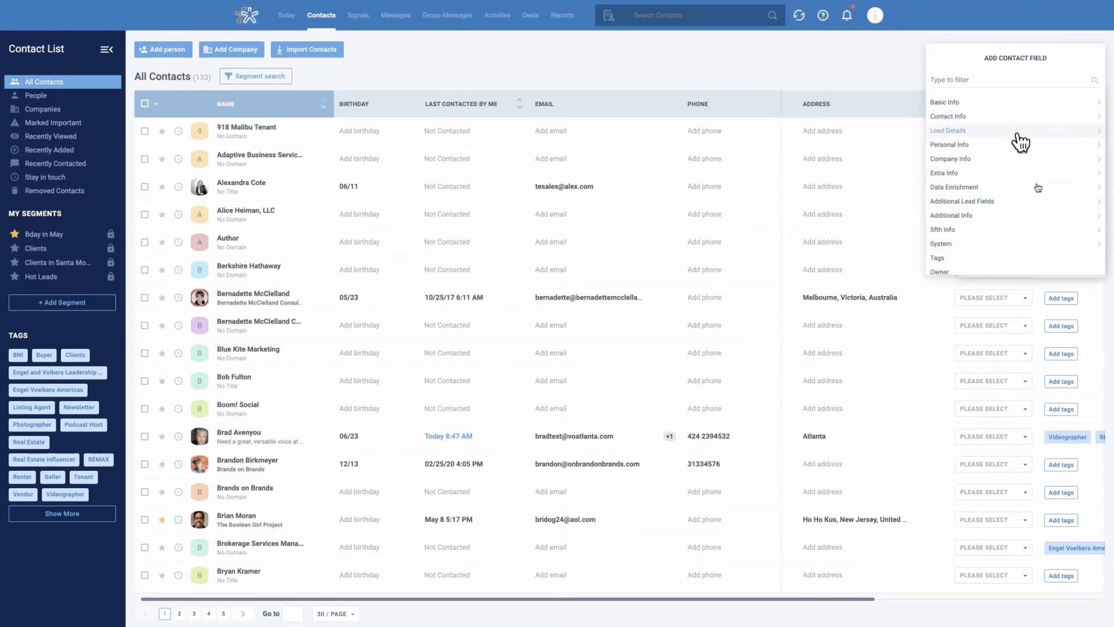
scroll(1032, 192, "down", 1)
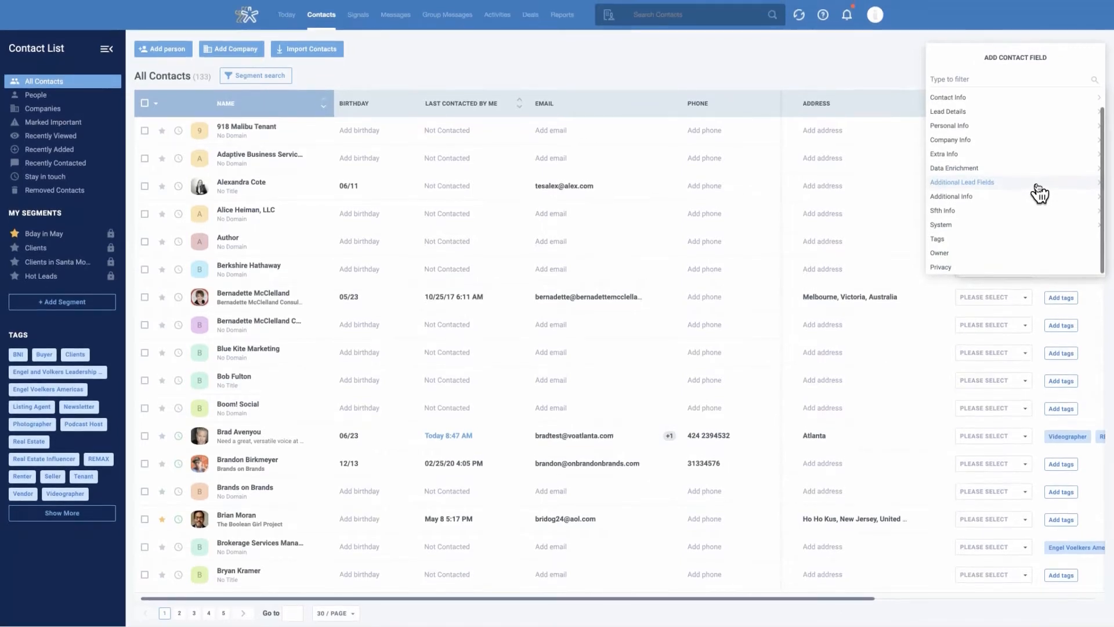
scroll(1039, 193, "up", 1)
left_click(918, 61)
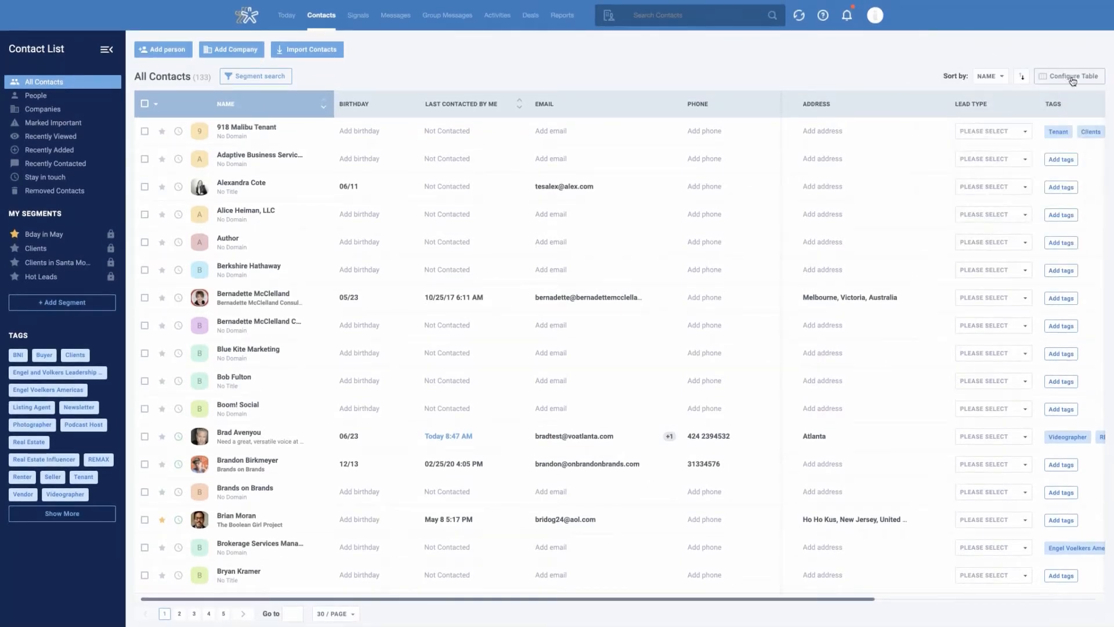
left_click(997, 80)
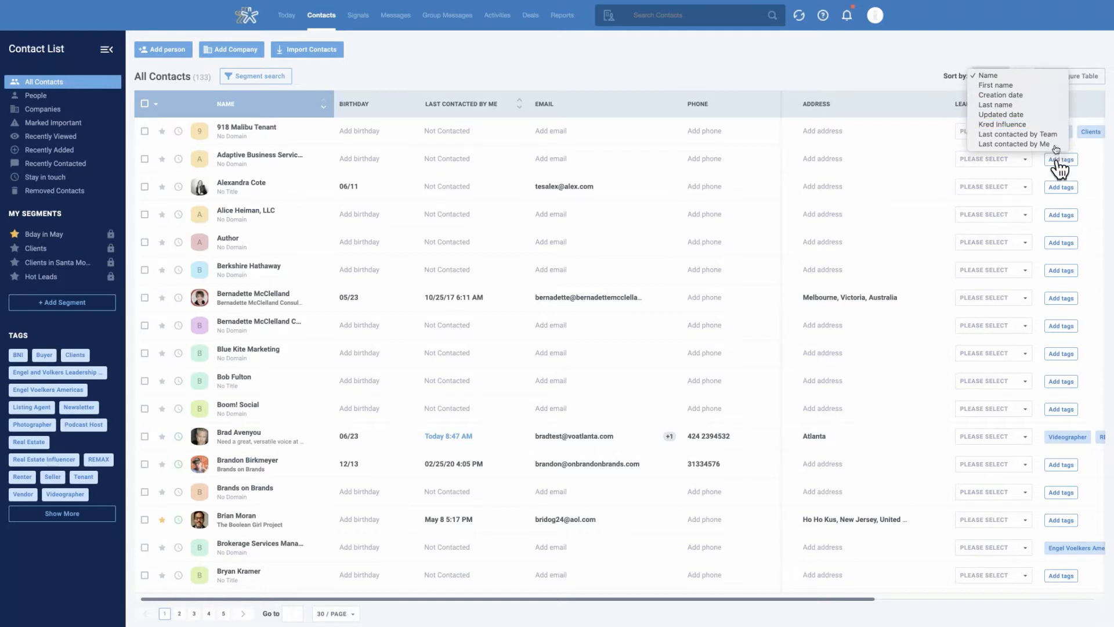
left_click(903, 81)
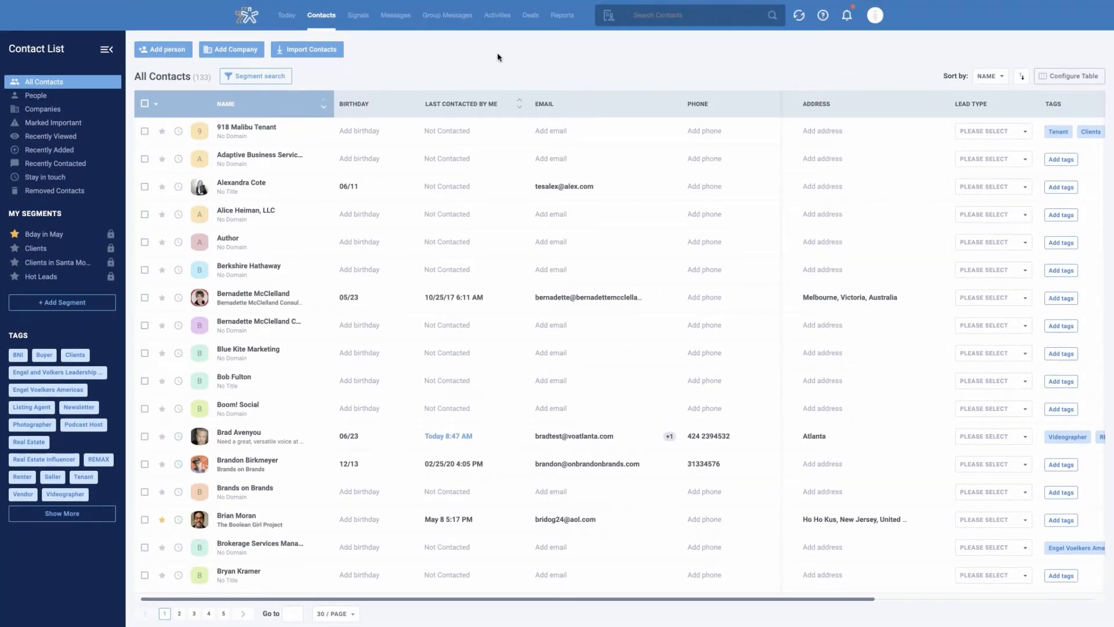
Start a new segment search that filters contacts whose tag is Clients
left_click(249, 78)
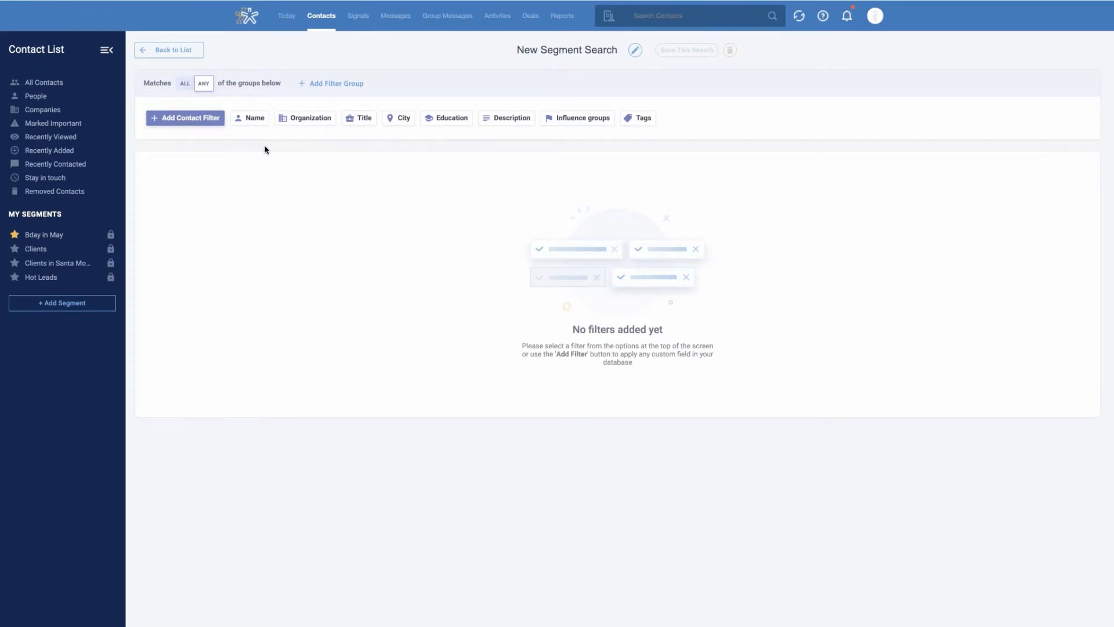
left_click(639, 122)
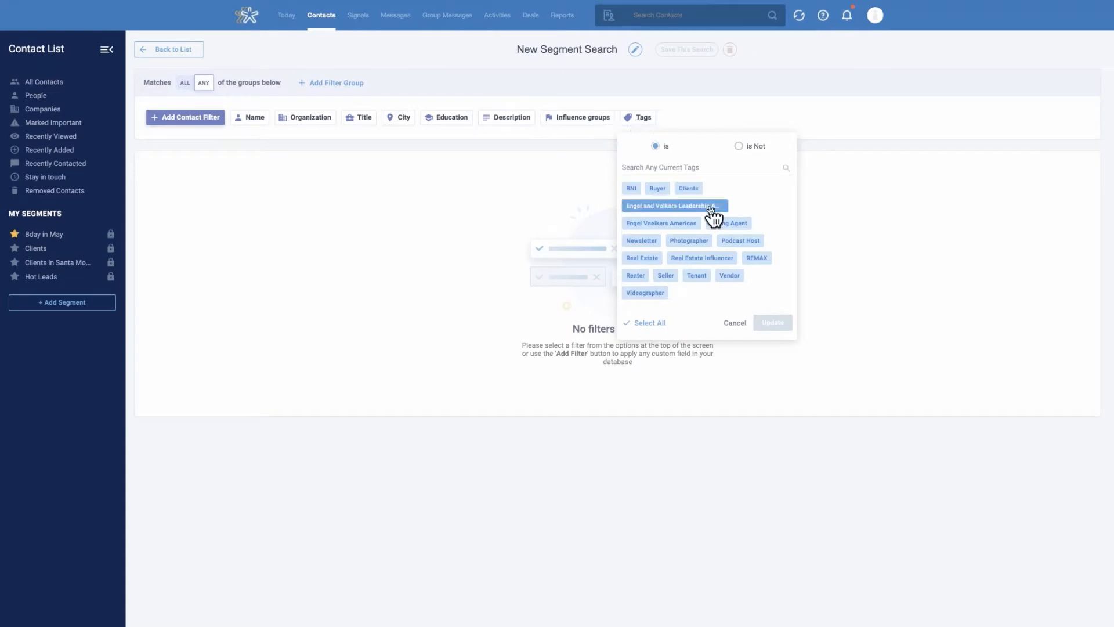
left_click(689, 188)
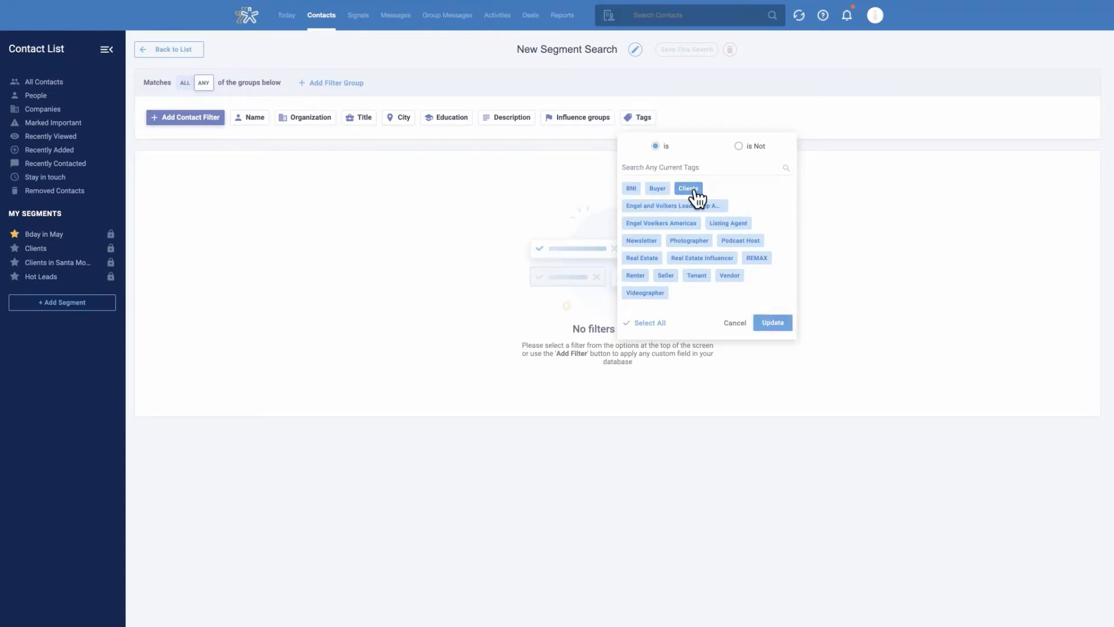
left_click(775, 325)
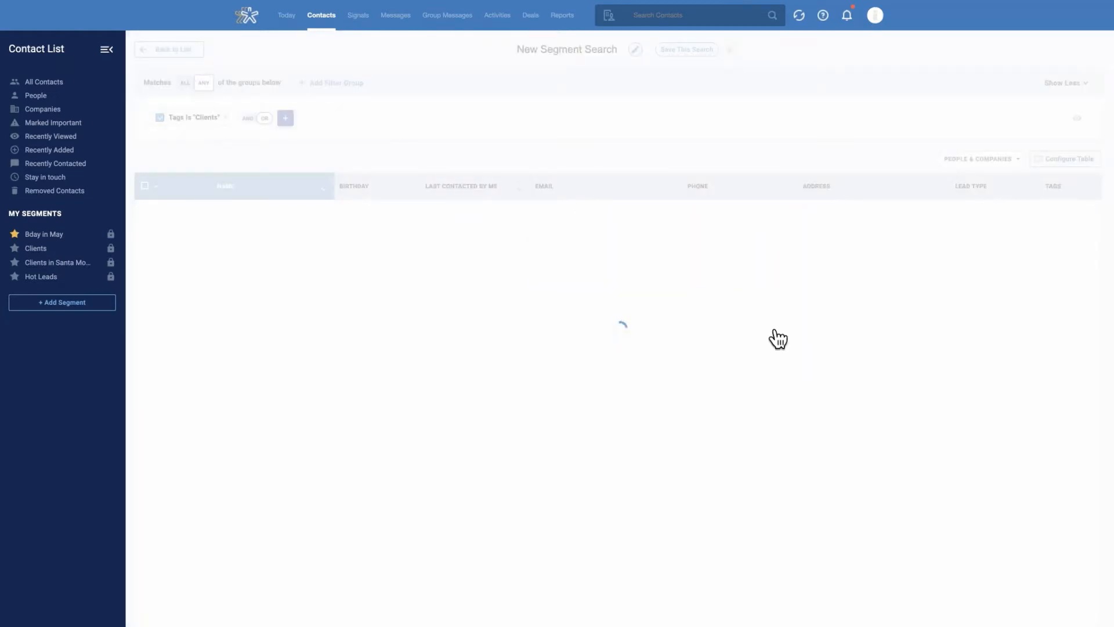
Combine the Clients filter using AND with a second filter, State contains the word "ca"
left_click(248, 118)
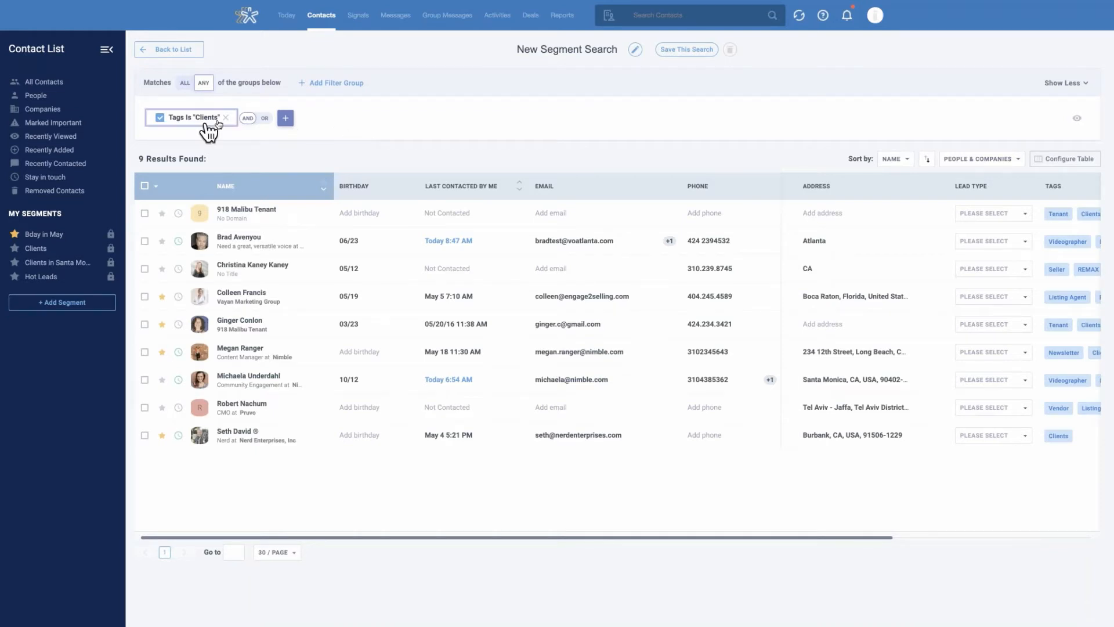
left_click(246, 120)
left_click(250, 119)
left_click(285, 118)
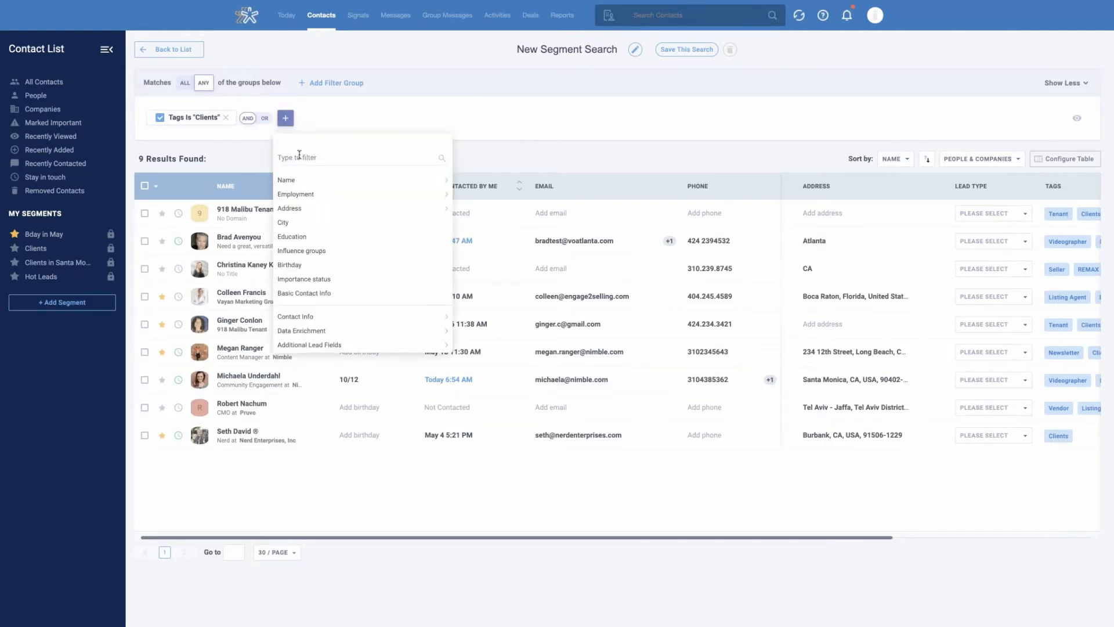
type("sta")
left_click(296, 181)
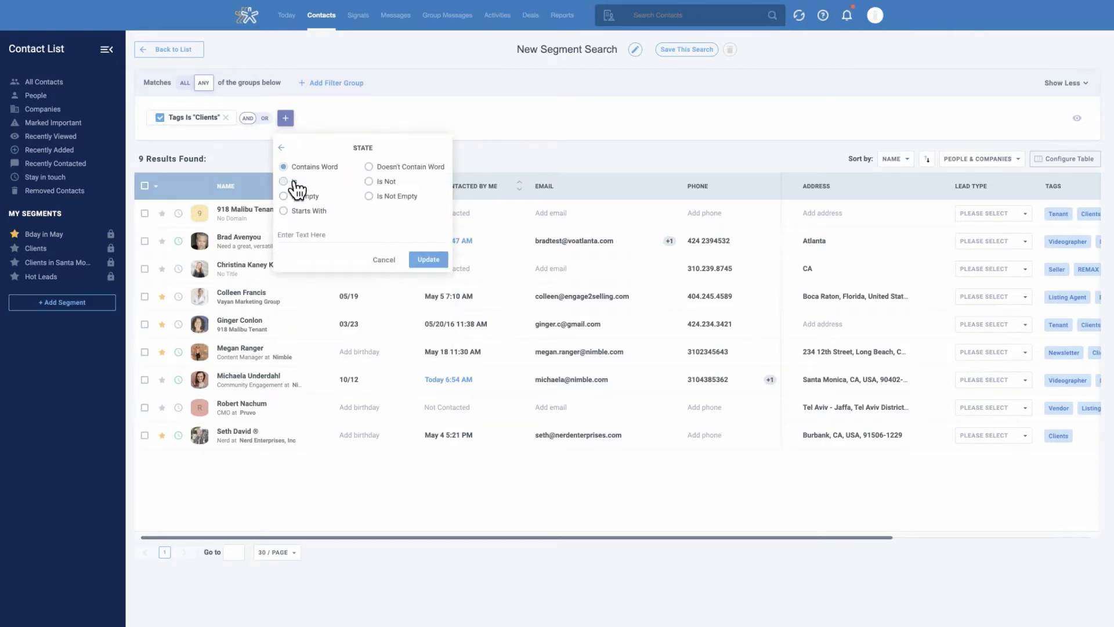
left_click(305, 237)
type("ca")
left_click(428, 261)
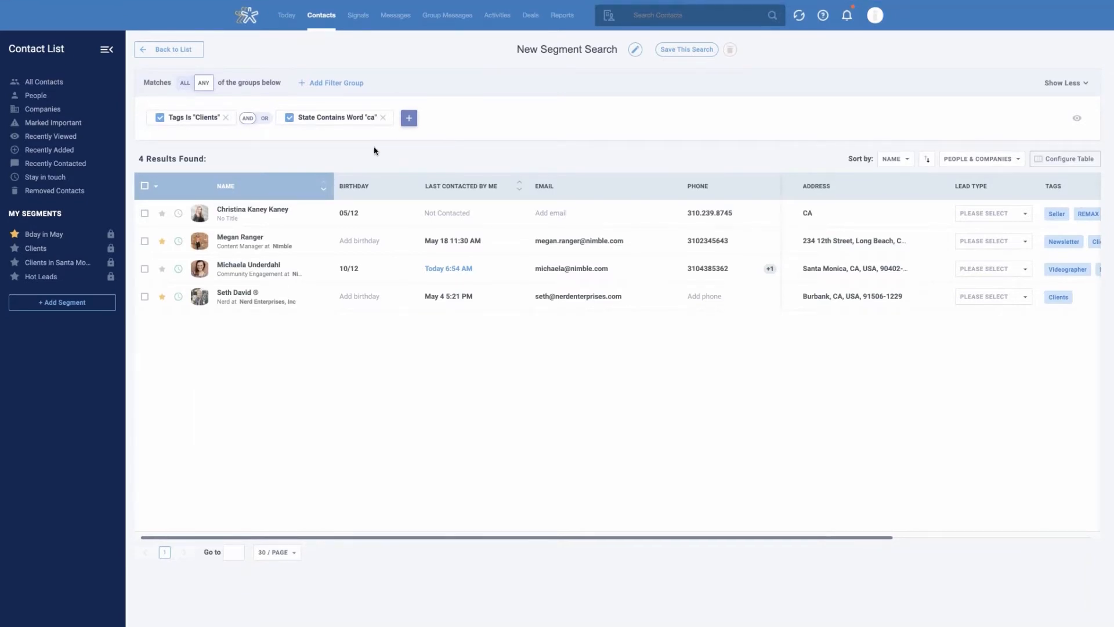
Select all contacts in the segment results and add the new tag "CA Clients" to them
left_click(145, 185)
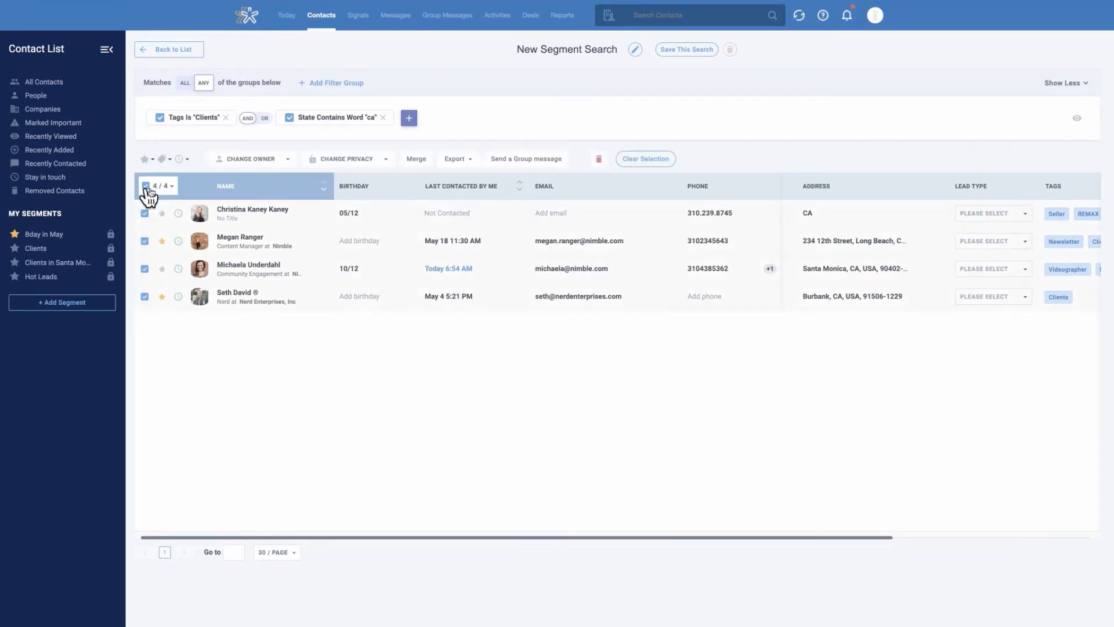
left_click(163, 159)
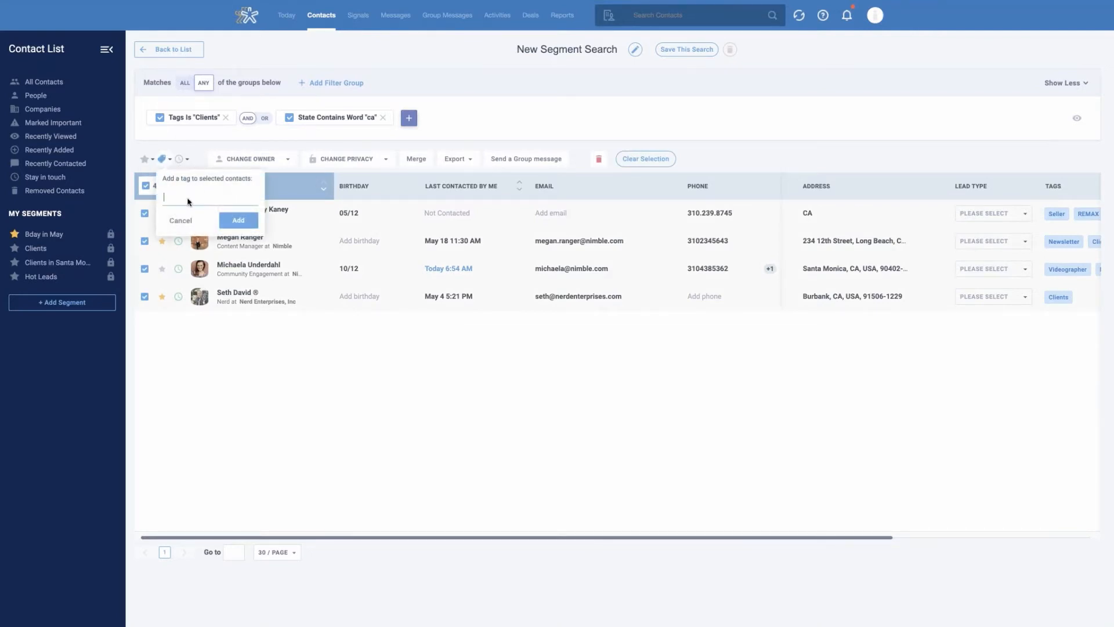
type("CA")
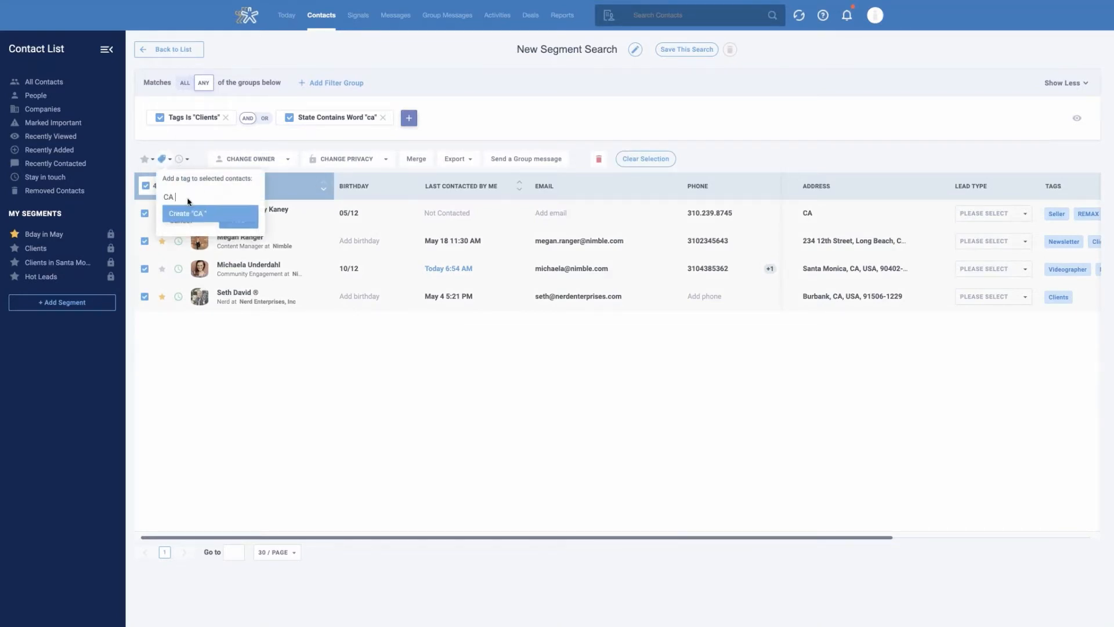
type(" Clients")
left_click(226, 217)
left_click(232, 235)
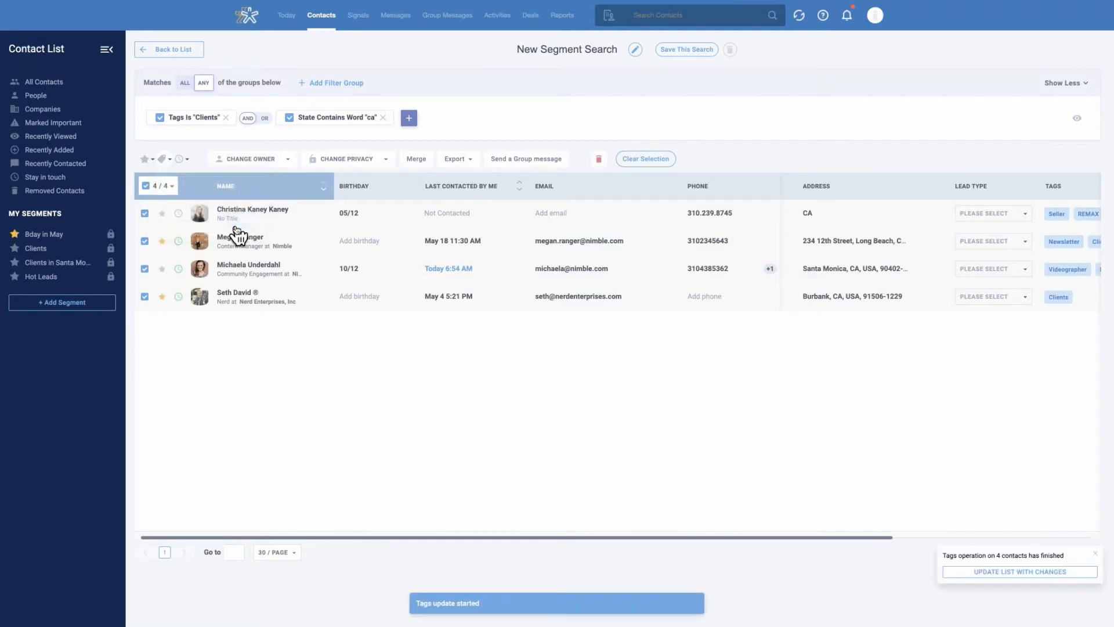
Set a quarterly stay-in-touch reminder for the selected contacts and mark them all as important
left_click(187, 160)
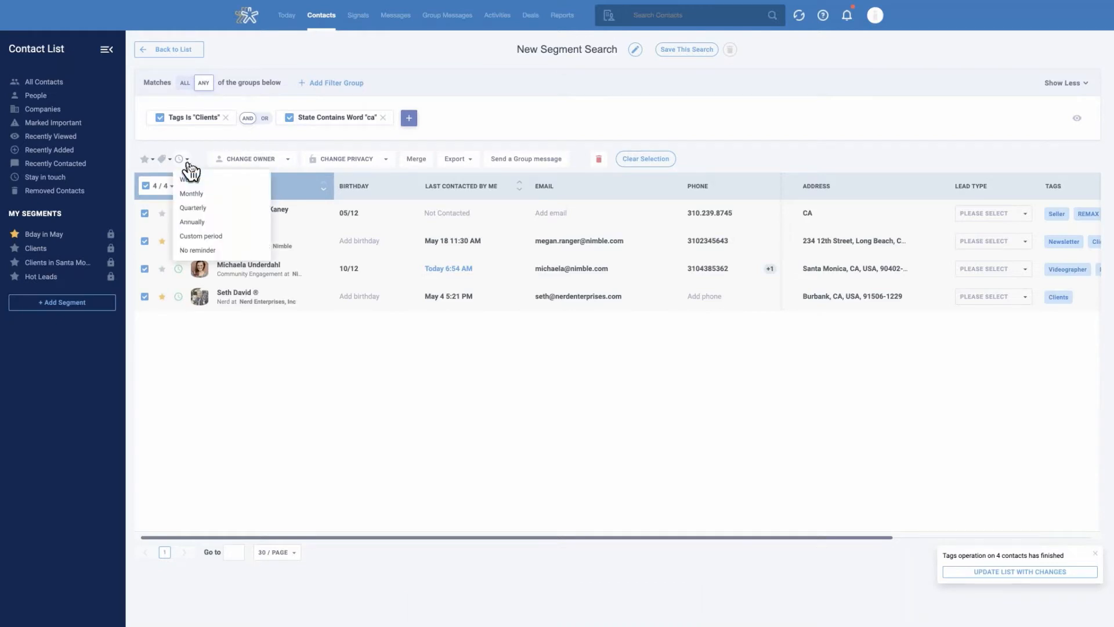
left_click(219, 210)
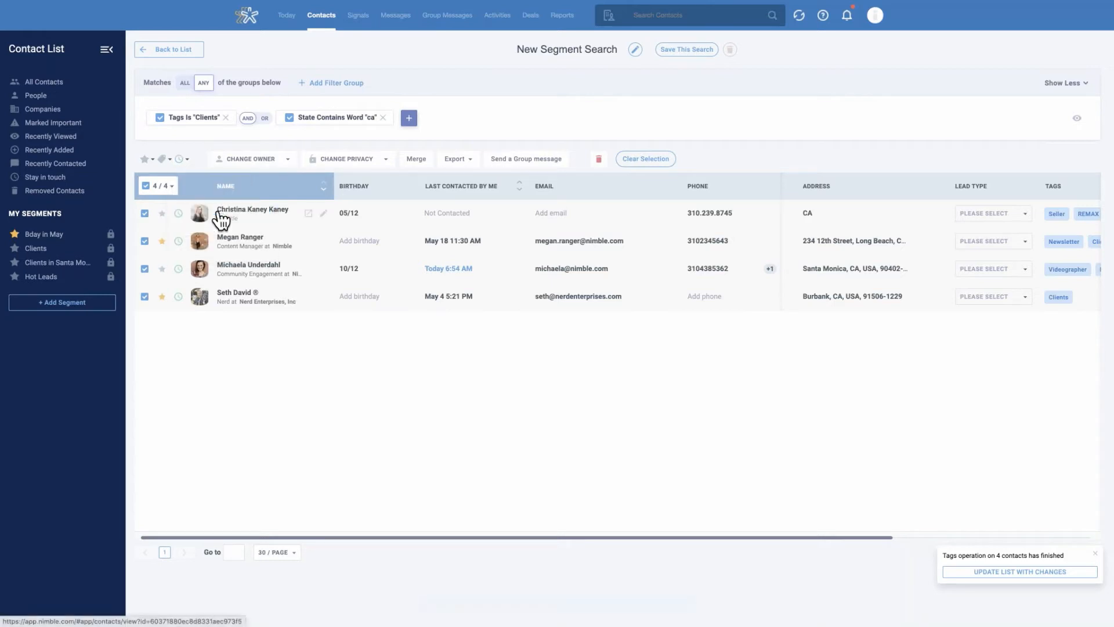
left_click(146, 159)
left_click(177, 180)
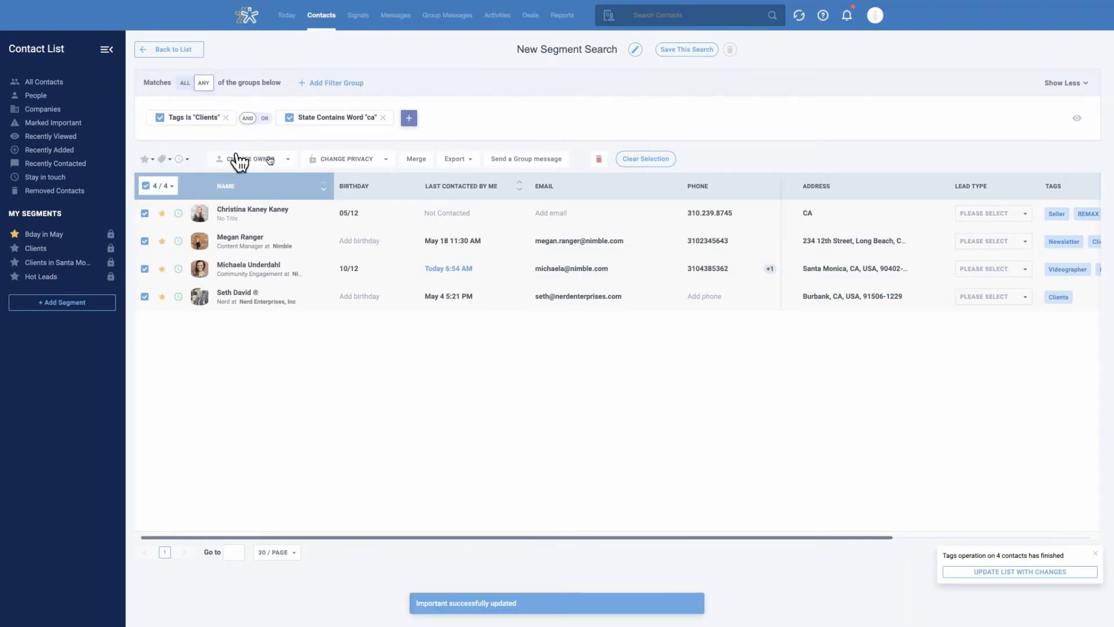
Assign the selected contacts to the first listed team member as owner and review the available privacy options
left_click(286, 160)
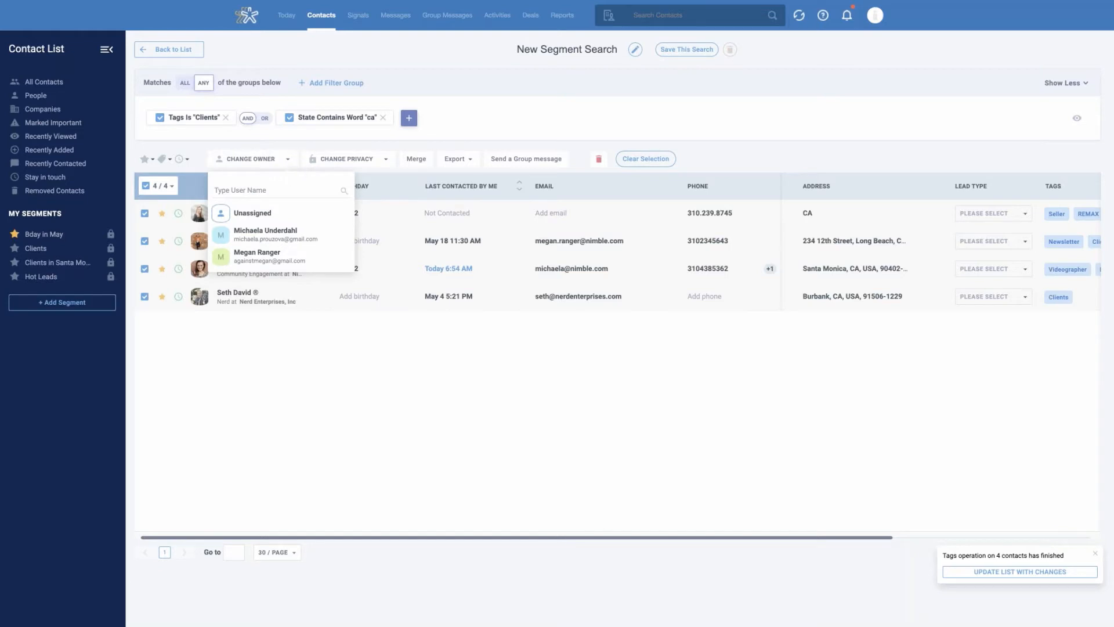
left_click(303, 235)
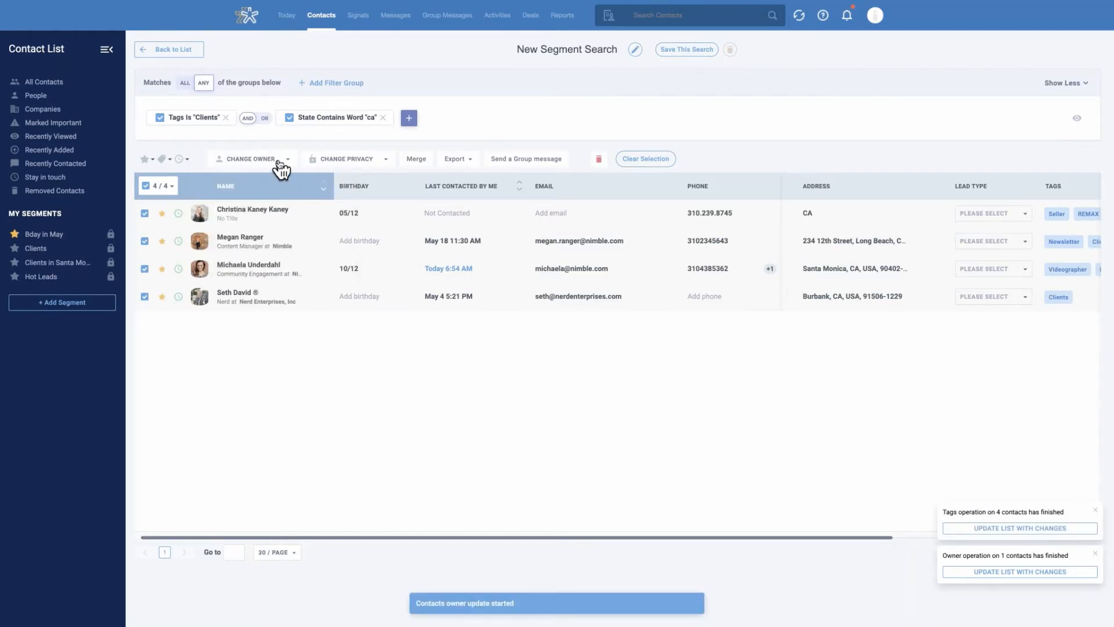
left_click(380, 165)
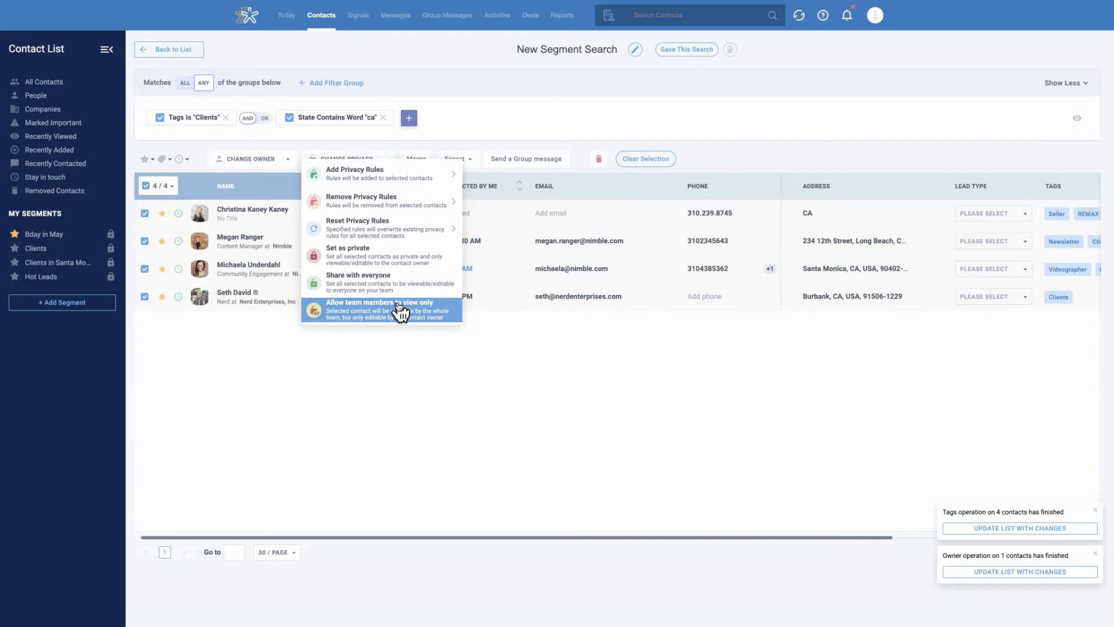
left_click(692, 159)
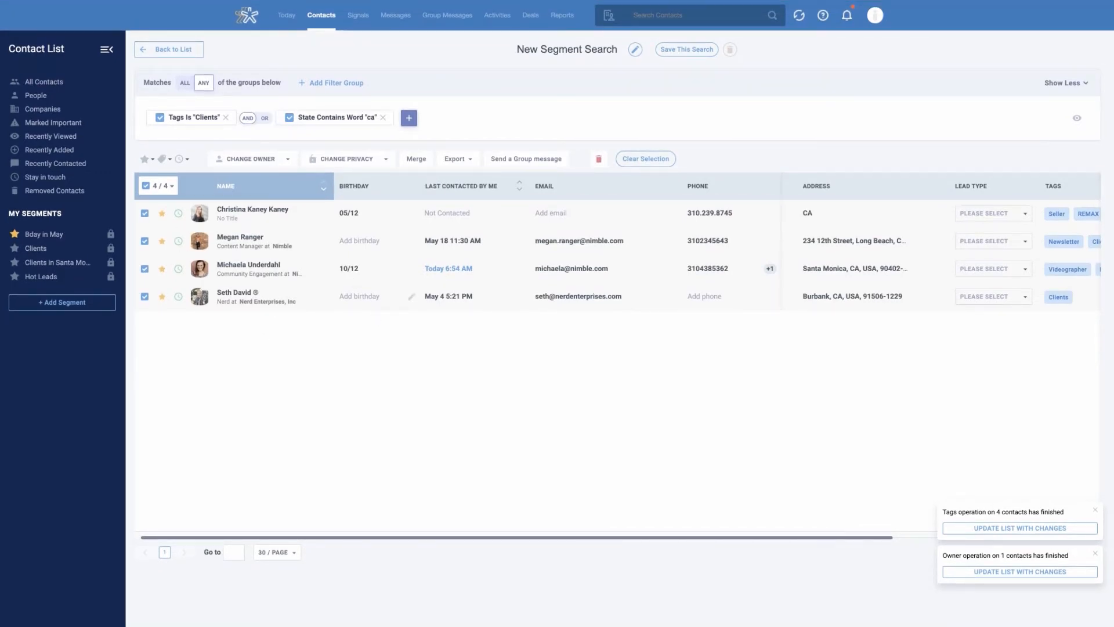
Name the new segment search "CA Clients" and save it
triple_click(546, 53)
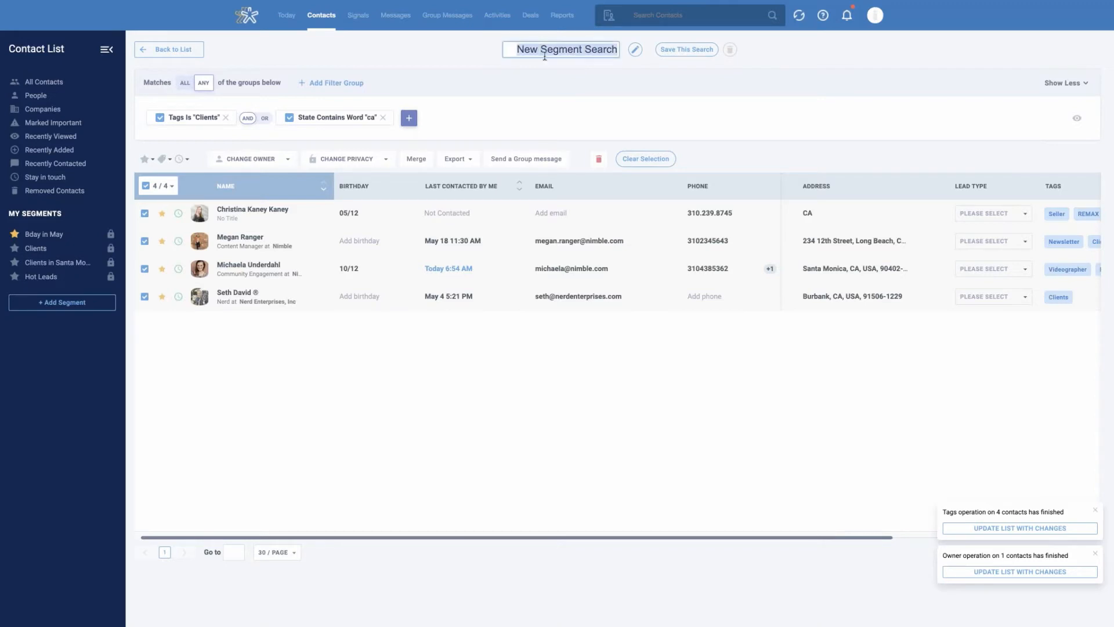
key("BackSpace")
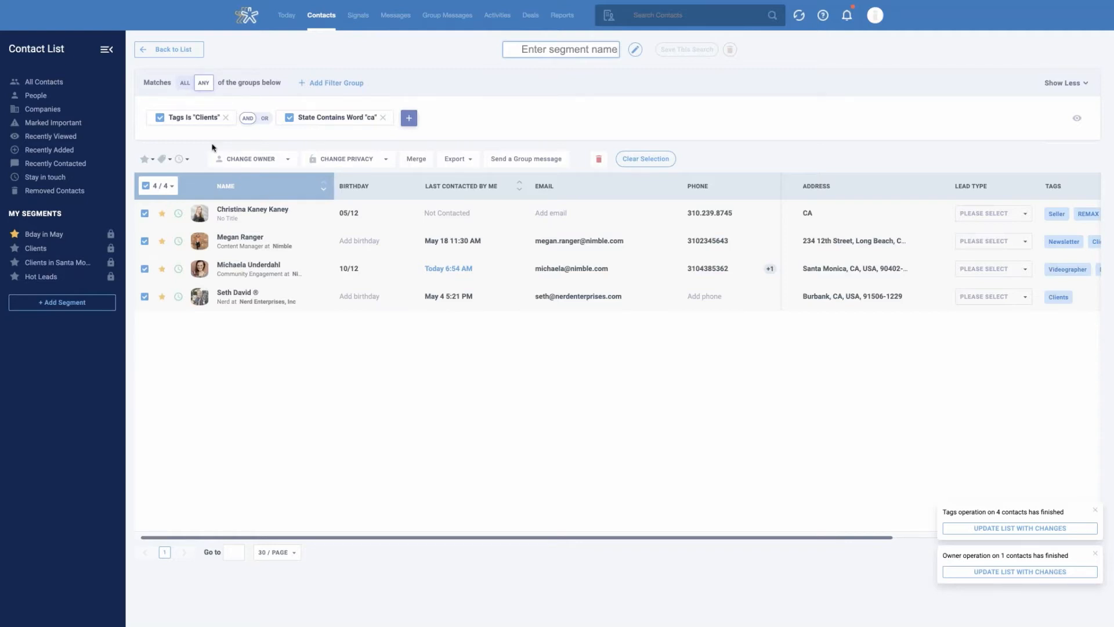
type("CA Clients")
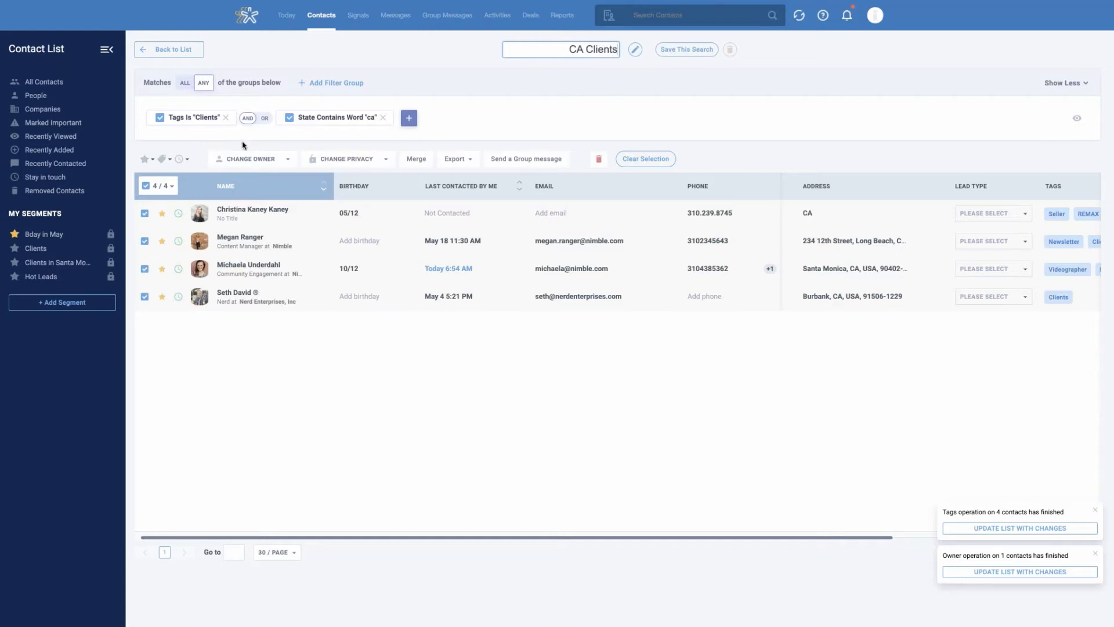
left_click(688, 50)
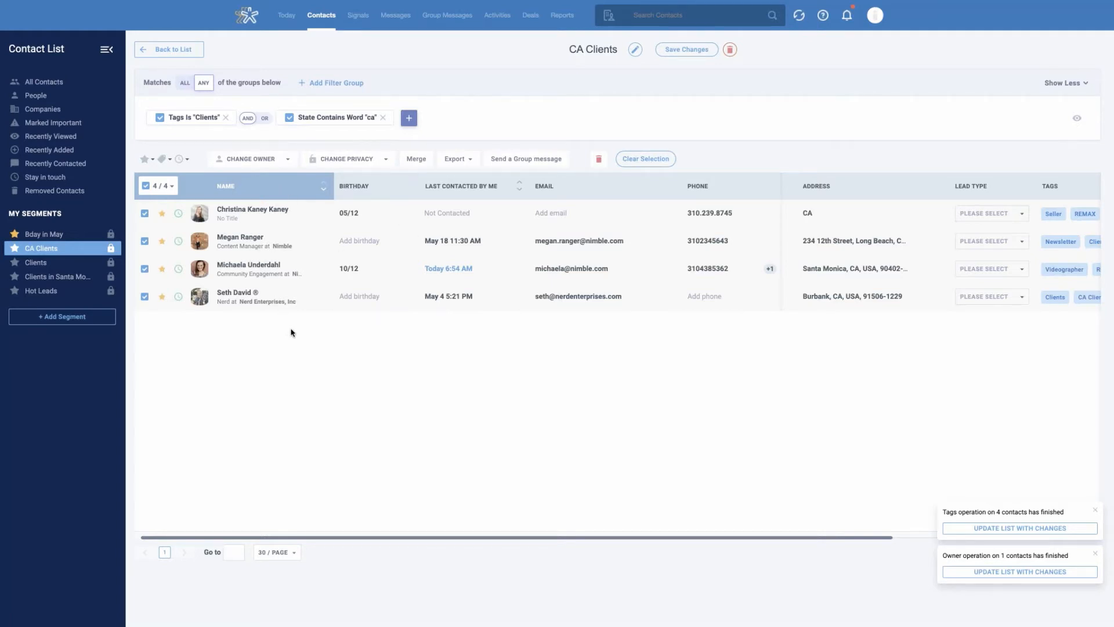
View the saved Bday in May segment, and duplicate the CA Clients segment
left_click(52, 236)
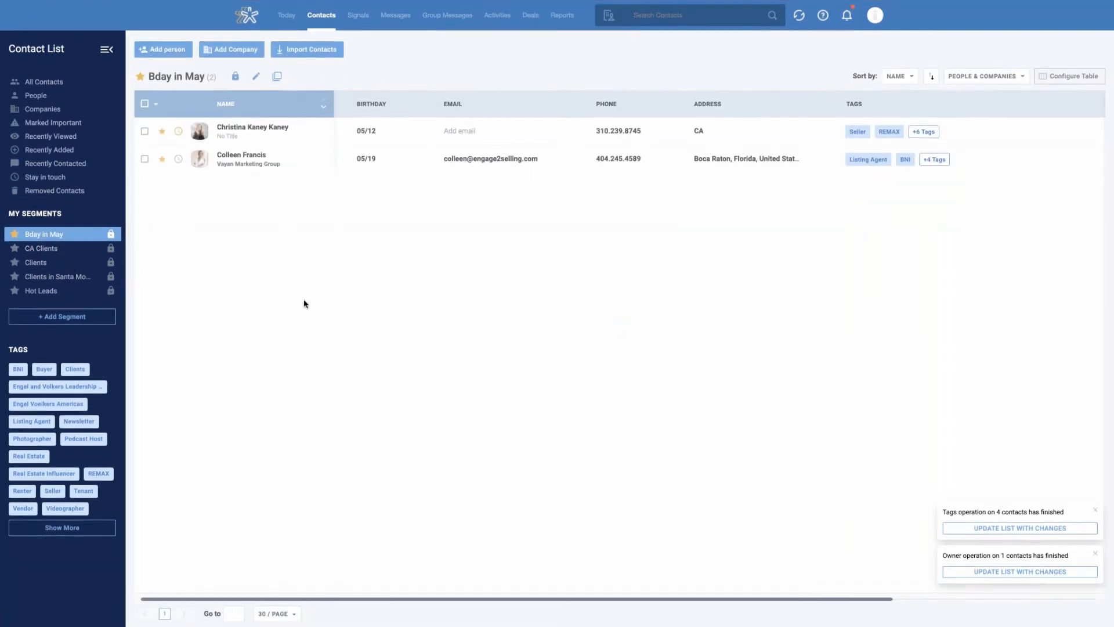
left_click(44, 250)
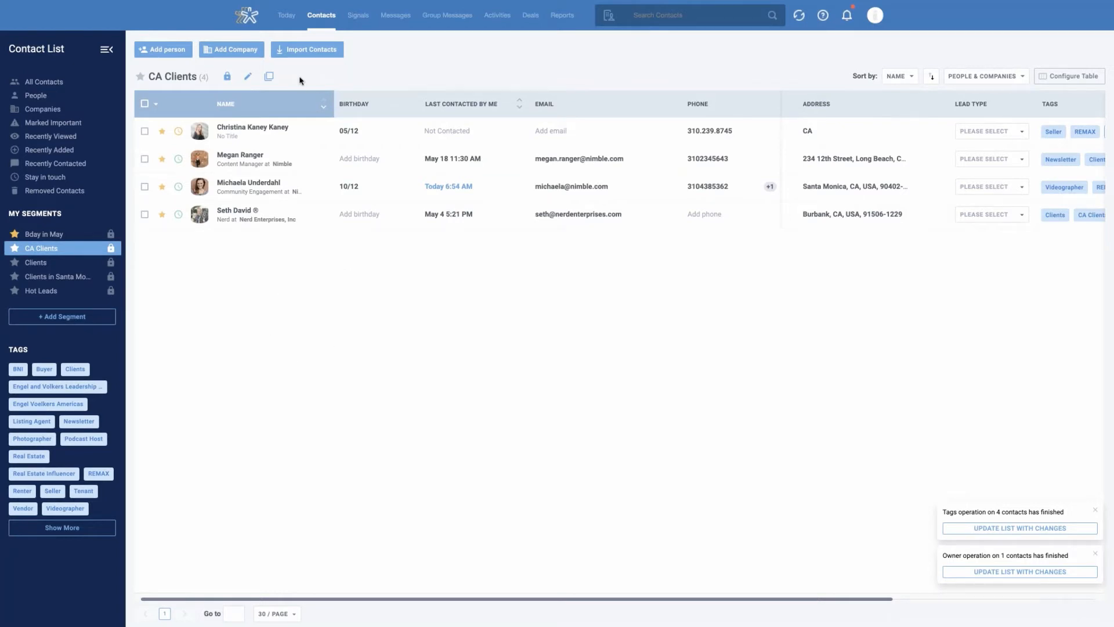
left_click(269, 79)
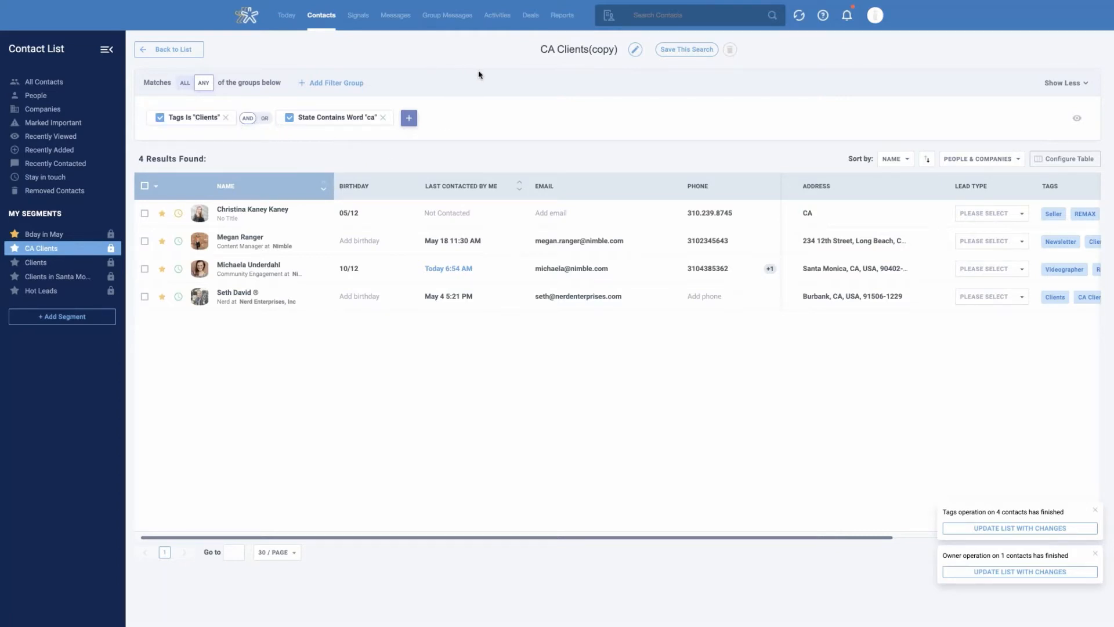
Rename the copied segment "OK Clients" and remove its State filter
left_click_drag(555, 50, 512, 51)
type("OK")
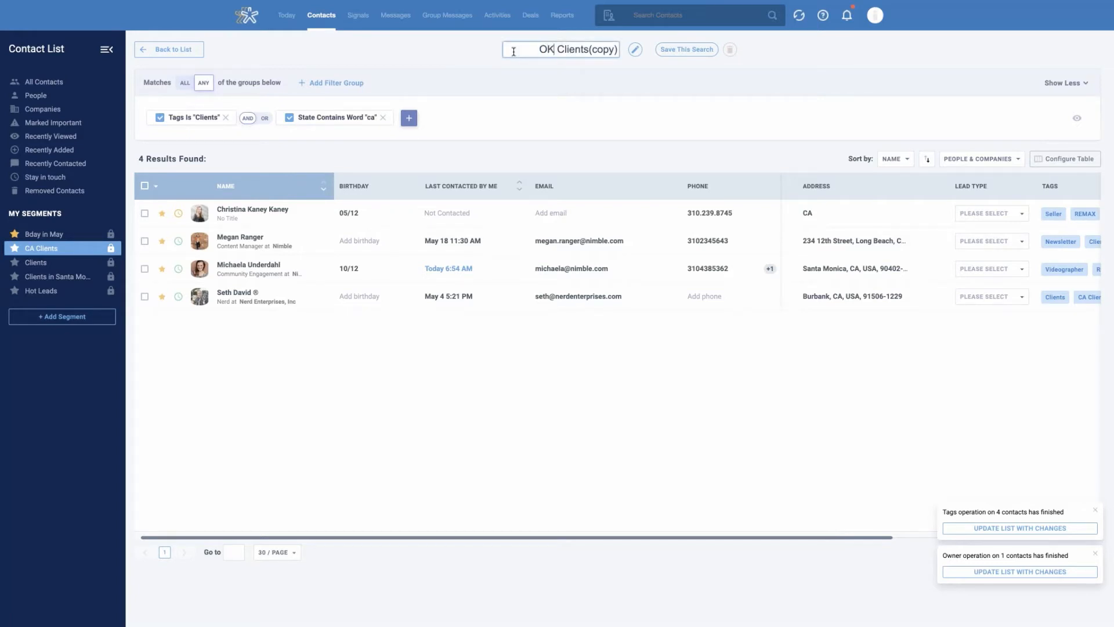
left_click_drag(590, 50, 617, 51)
key("BackSpace")
left_click(584, 111)
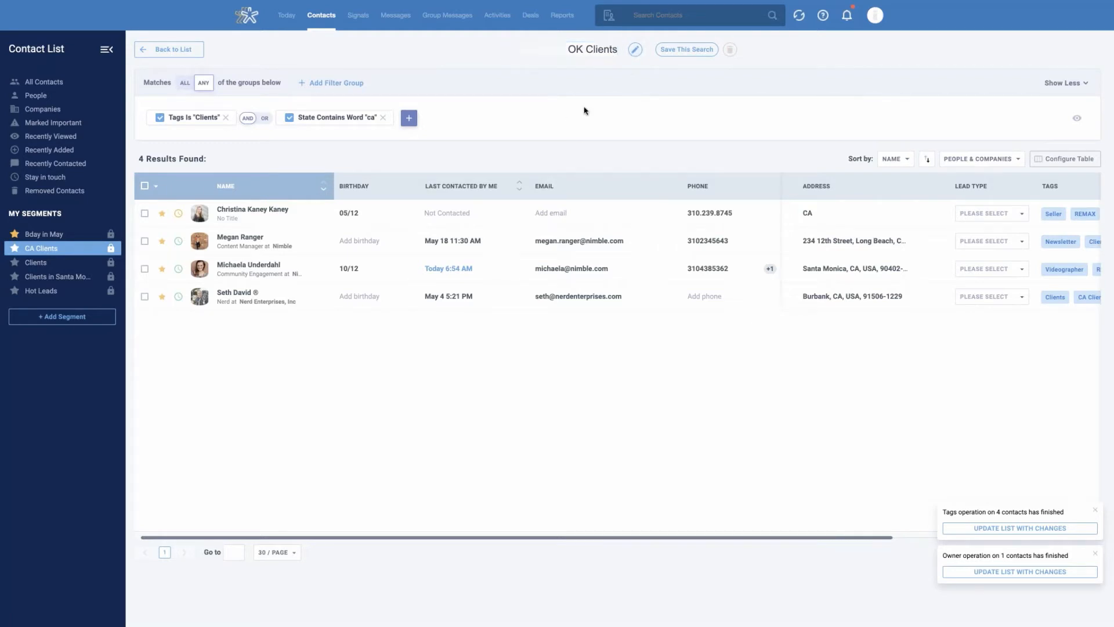
left_click(383, 118)
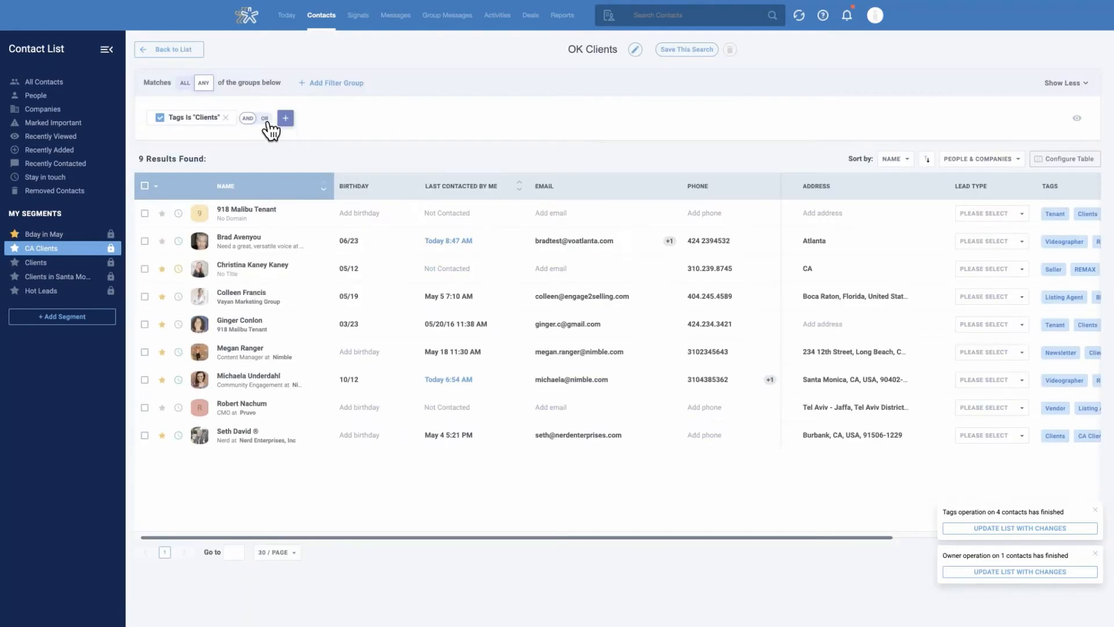
left_click(286, 119)
left_click(298, 157)
type("state")
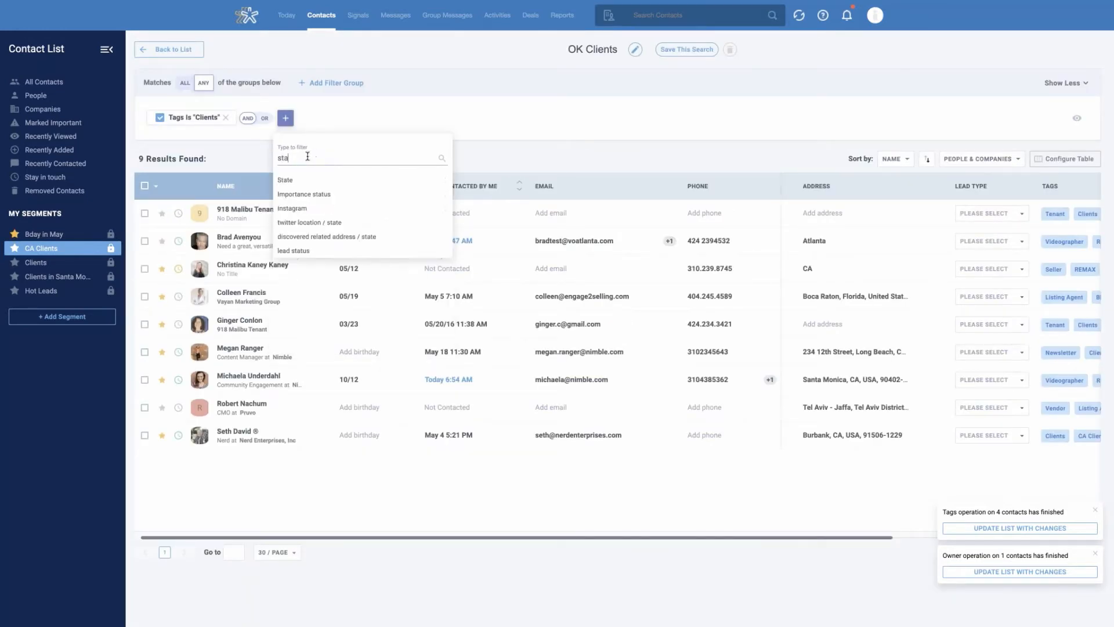
left_click(299, 180)
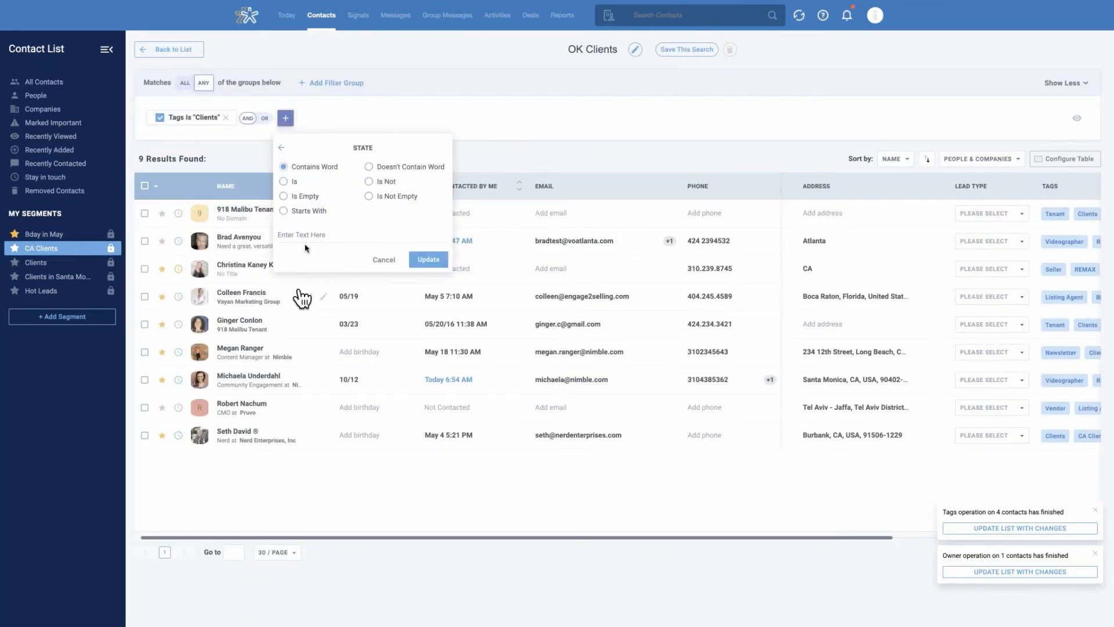
left_click(383, 259)
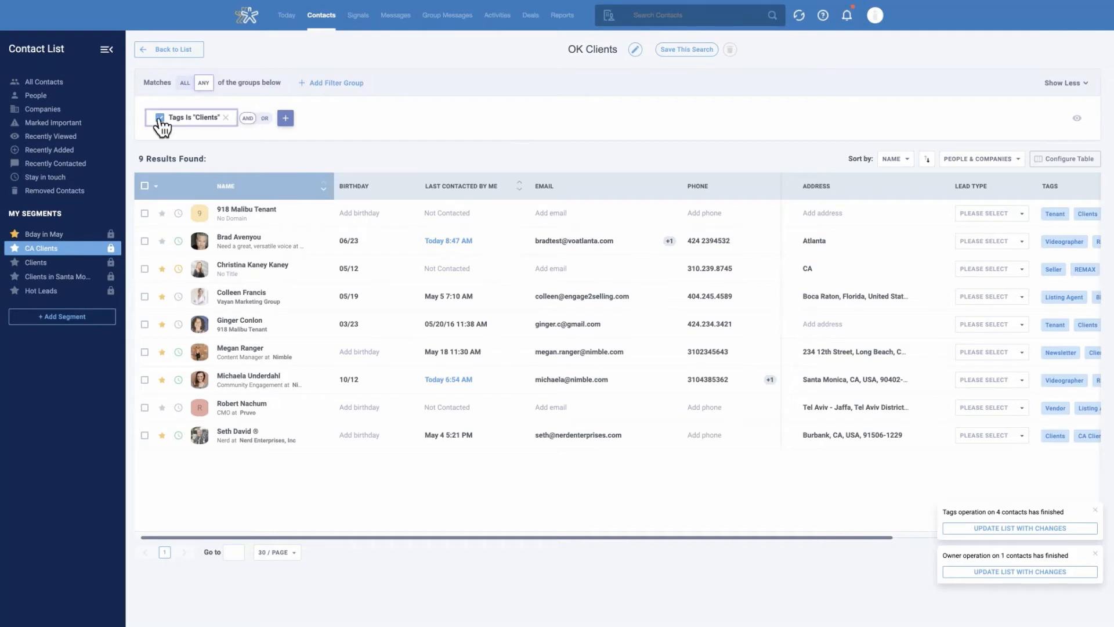
Replace the Clients tag filter with a City filter set to "santa monica" and select all contacts in the results
left_click(226, 118)
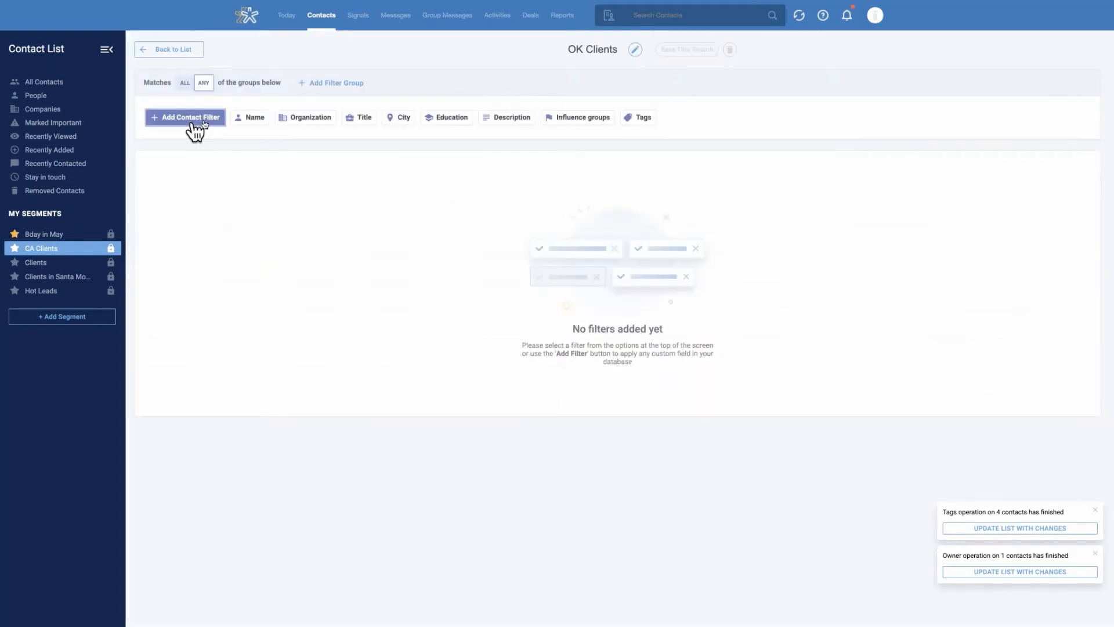
left_click(404, 120)
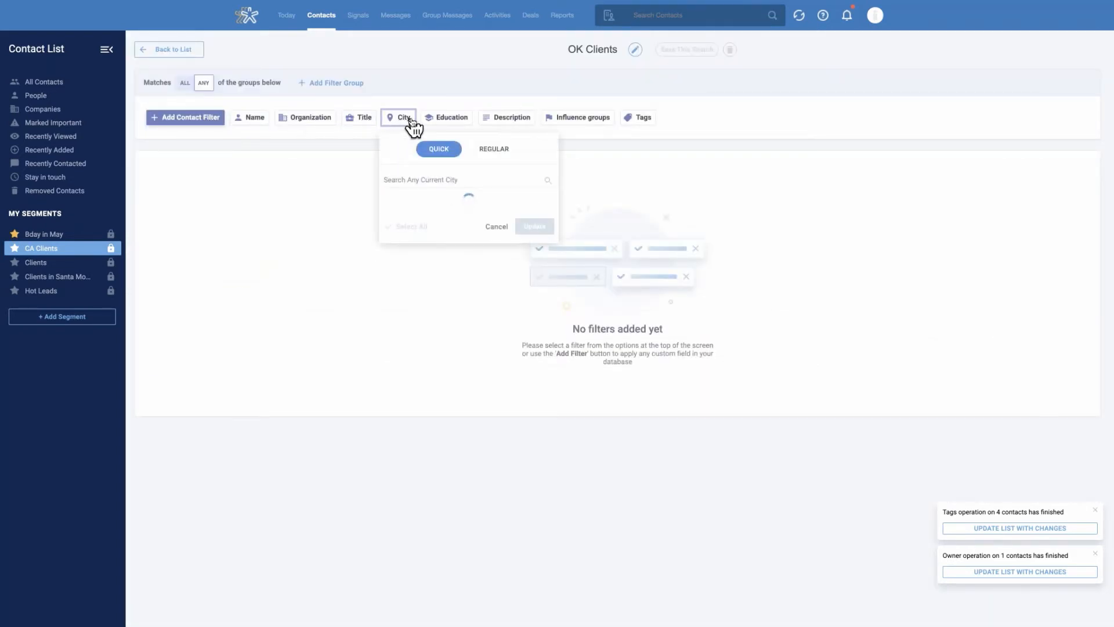
left_click(387, 197)
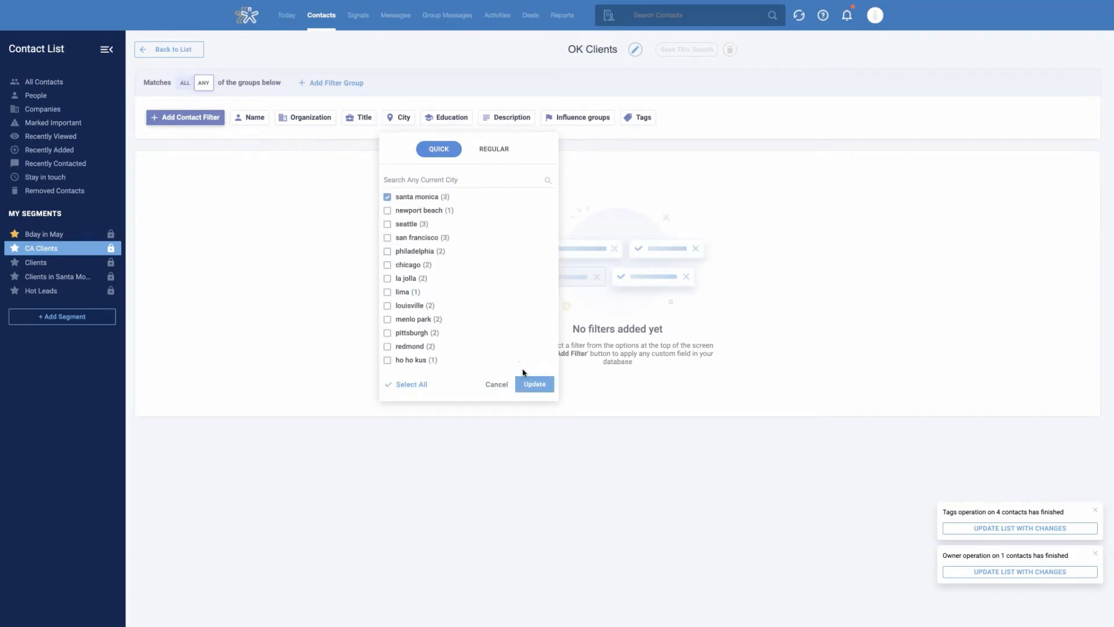
left_click(530, 386)
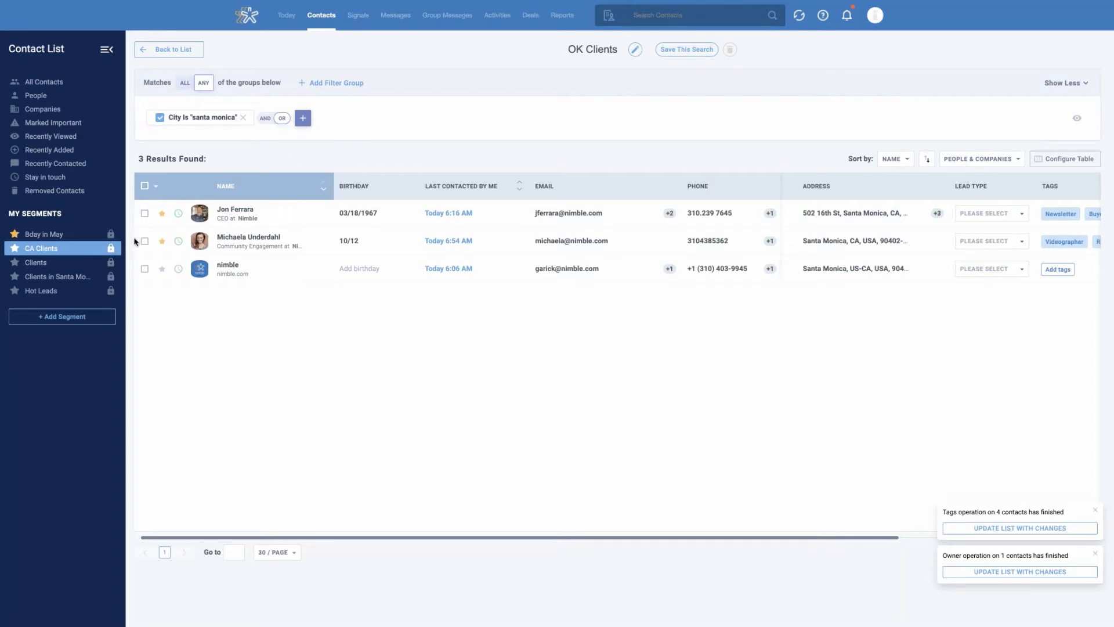
left_click(145, 186)
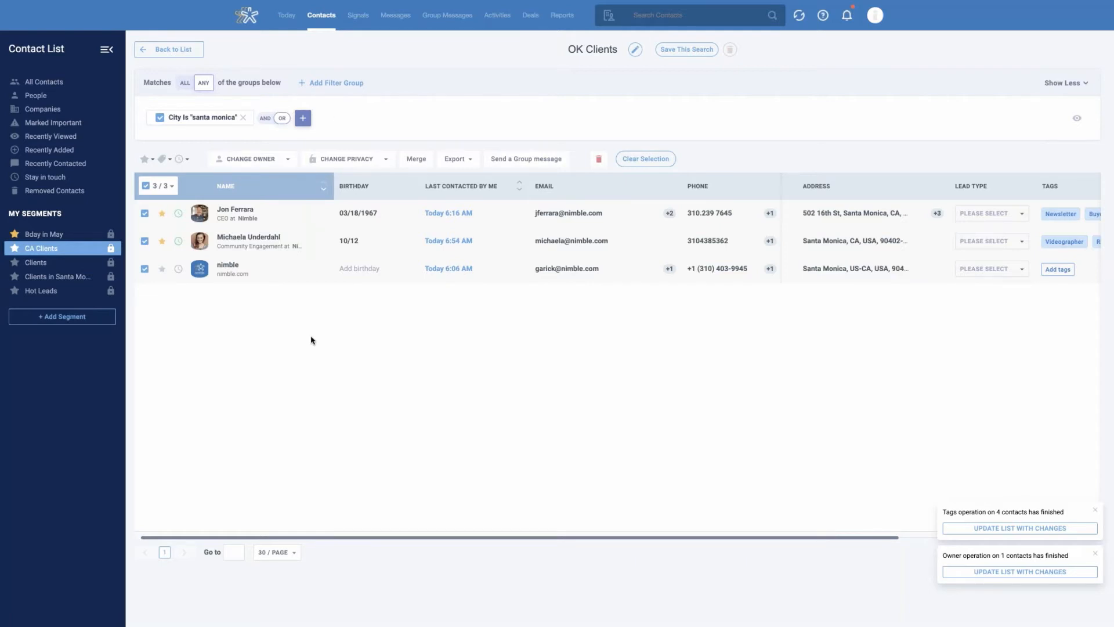
Examine the fields available for an additional filter, including the Employment, Address, Education and Influence groups options
left_click(303, 119)
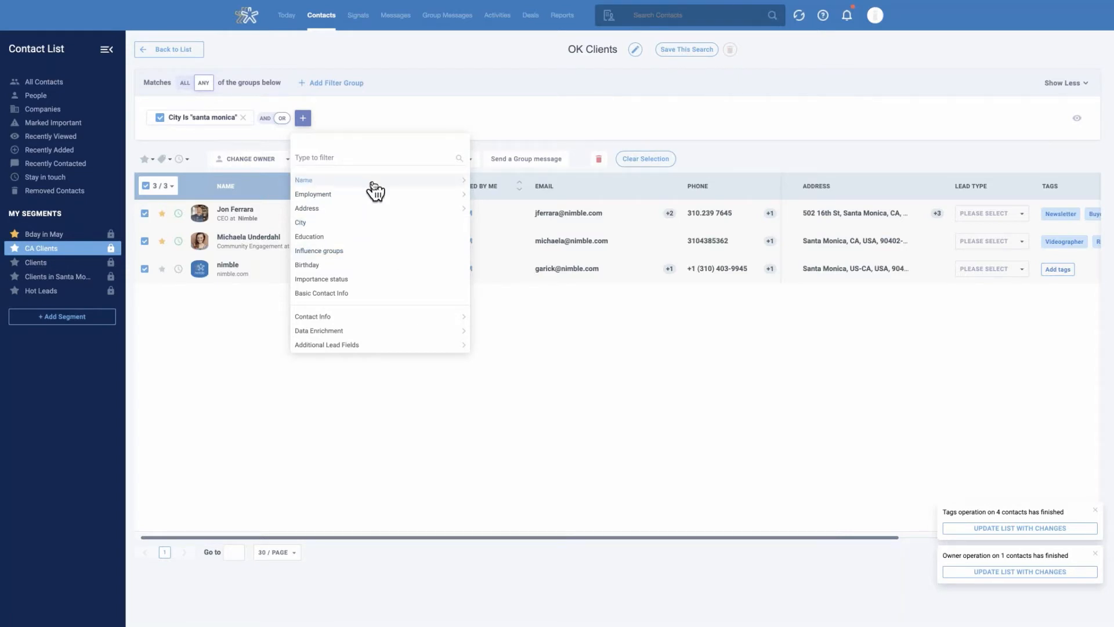
left_click(463, 196)
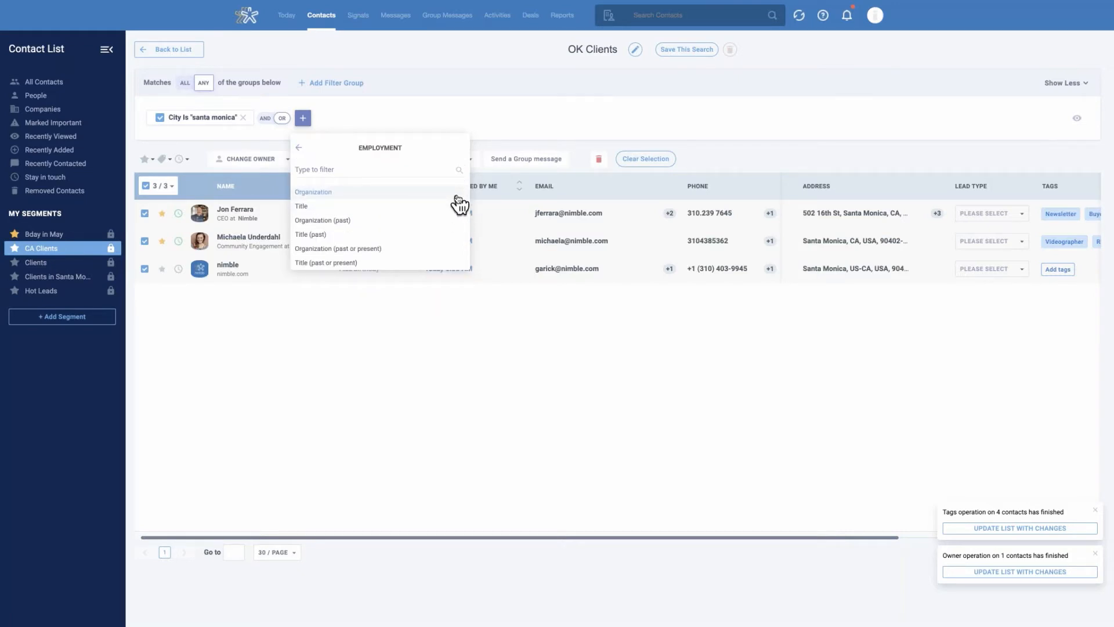
left_click(301, 148)
left_click(367, 210)
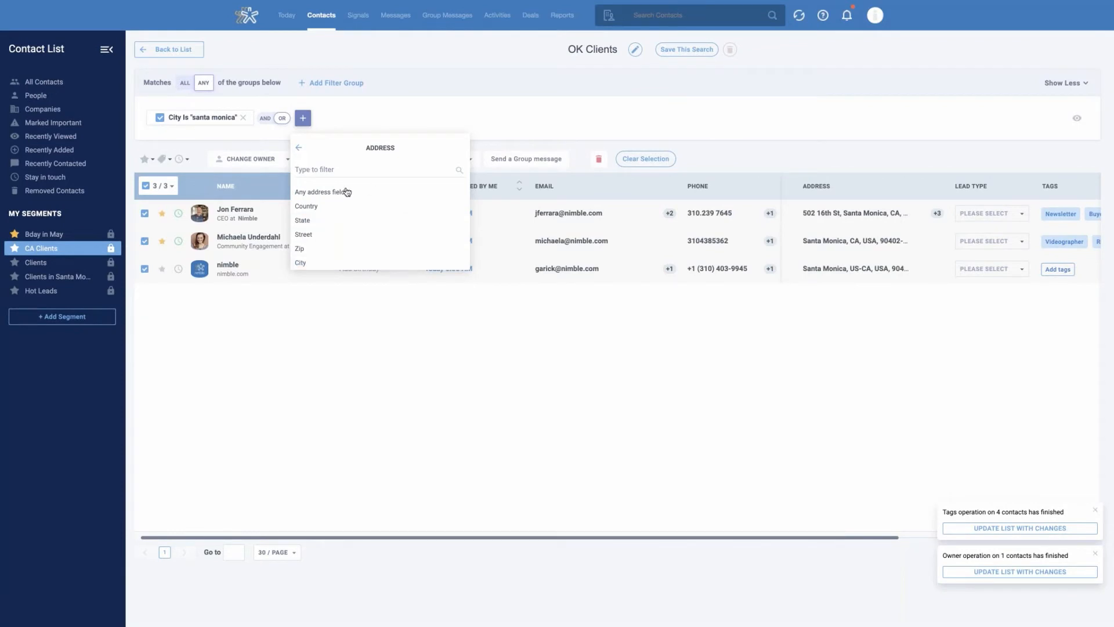
left_click(299, 147)
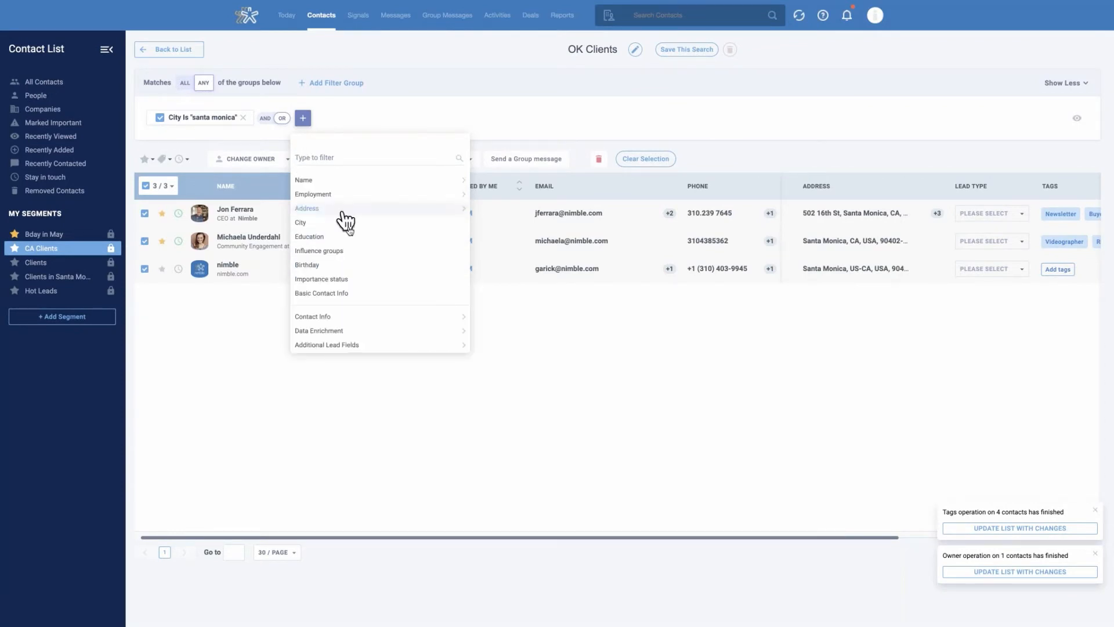
left_click(350, 238)
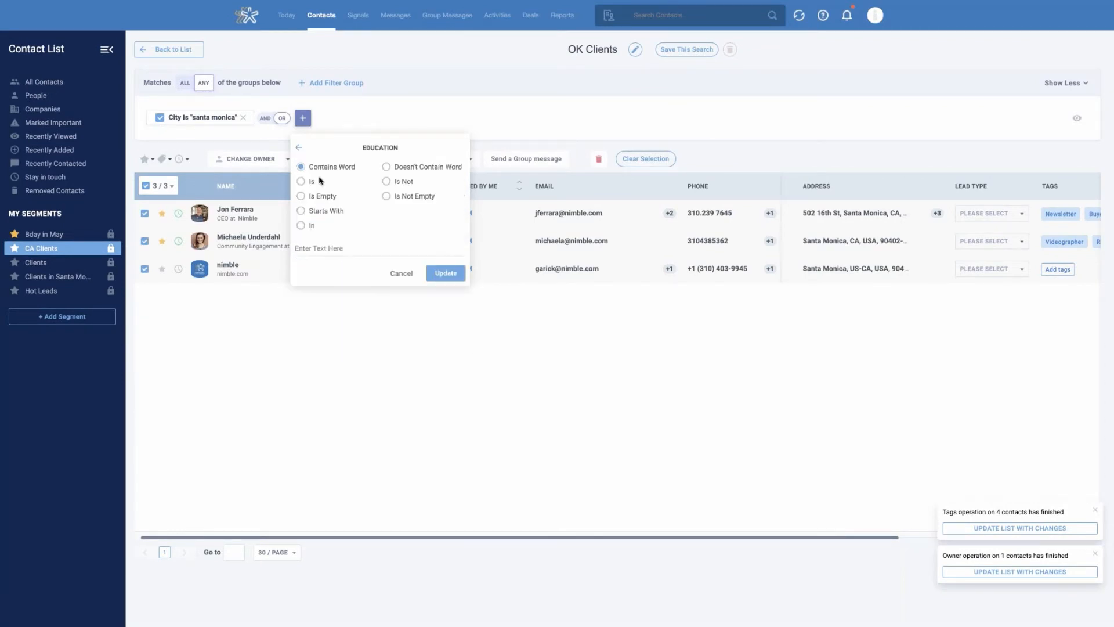
left_click(299, 148)
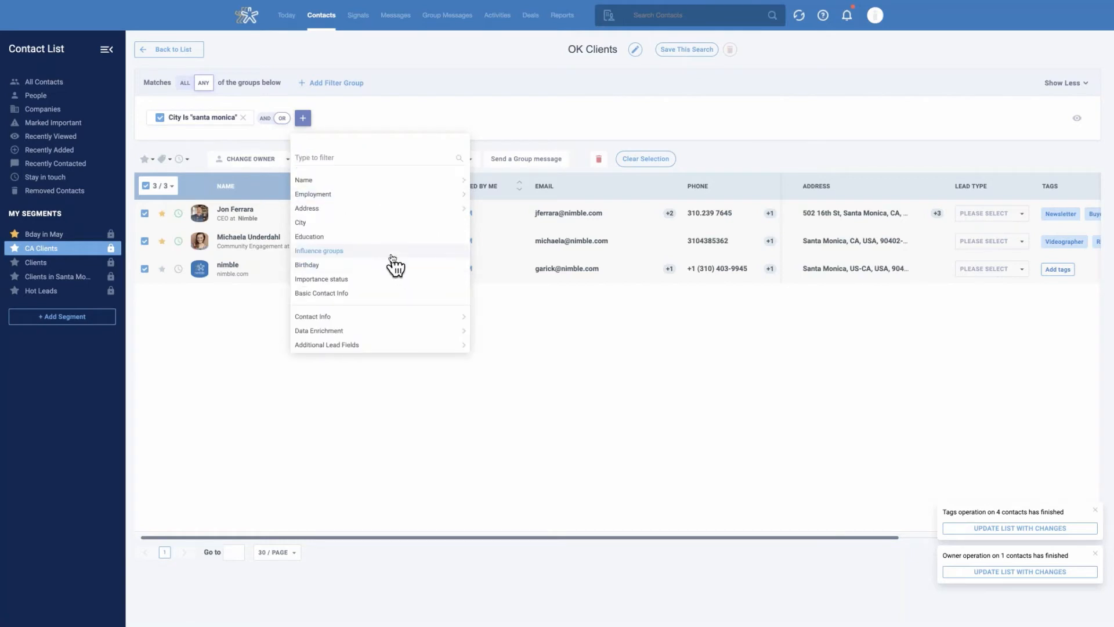
left_click(389, 252)
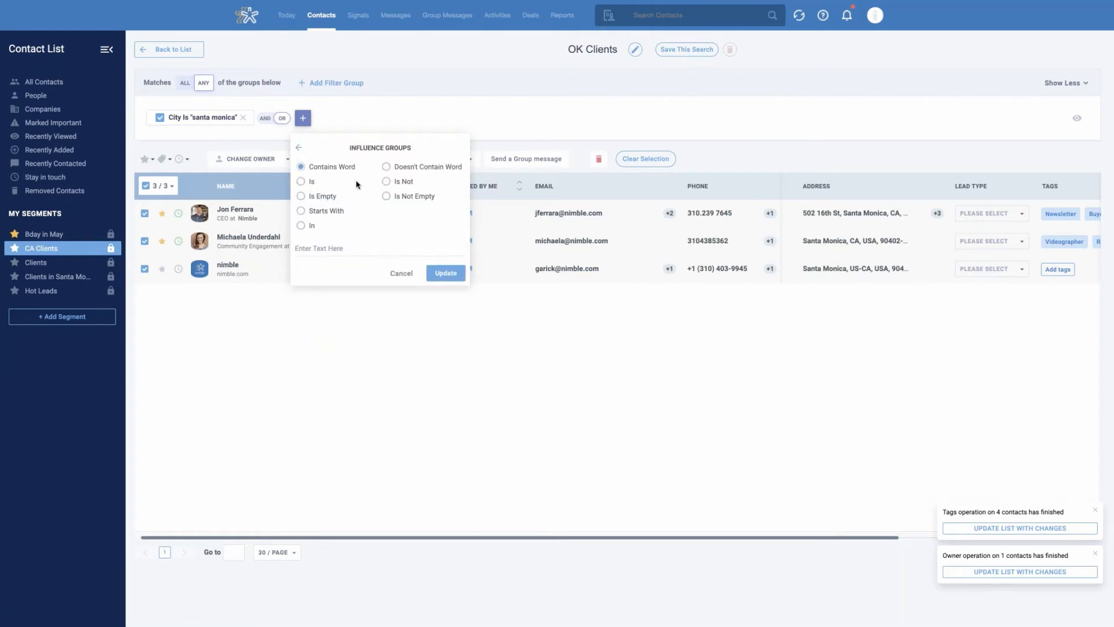
left_click(300, 149)
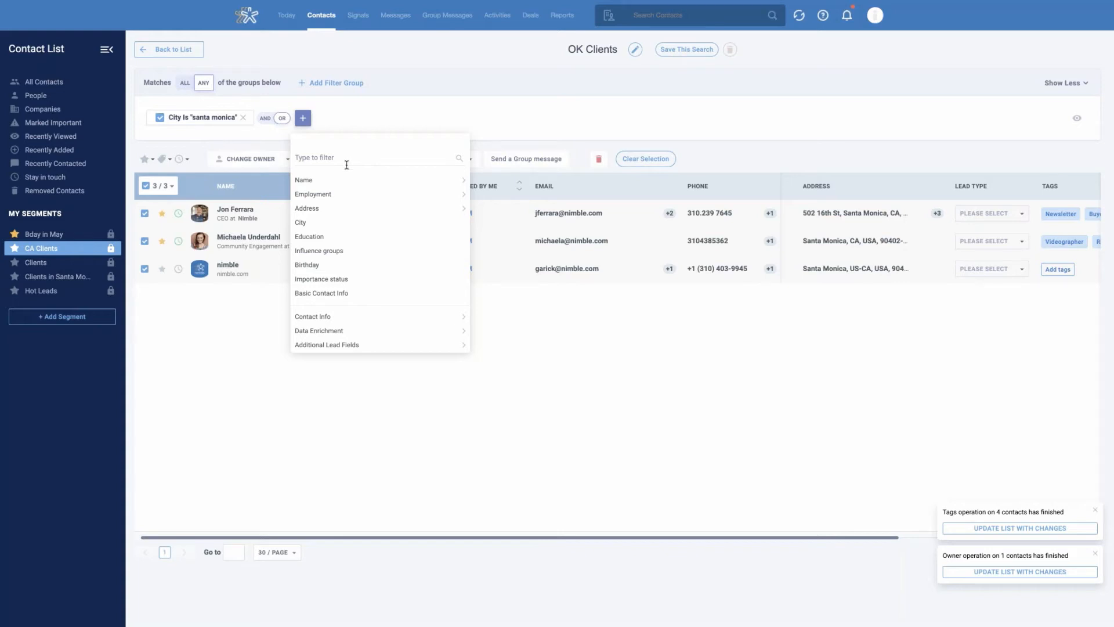
Add a Birthday filter to the segment using a Day Month Range set to Next Month
left_click(325, 266)
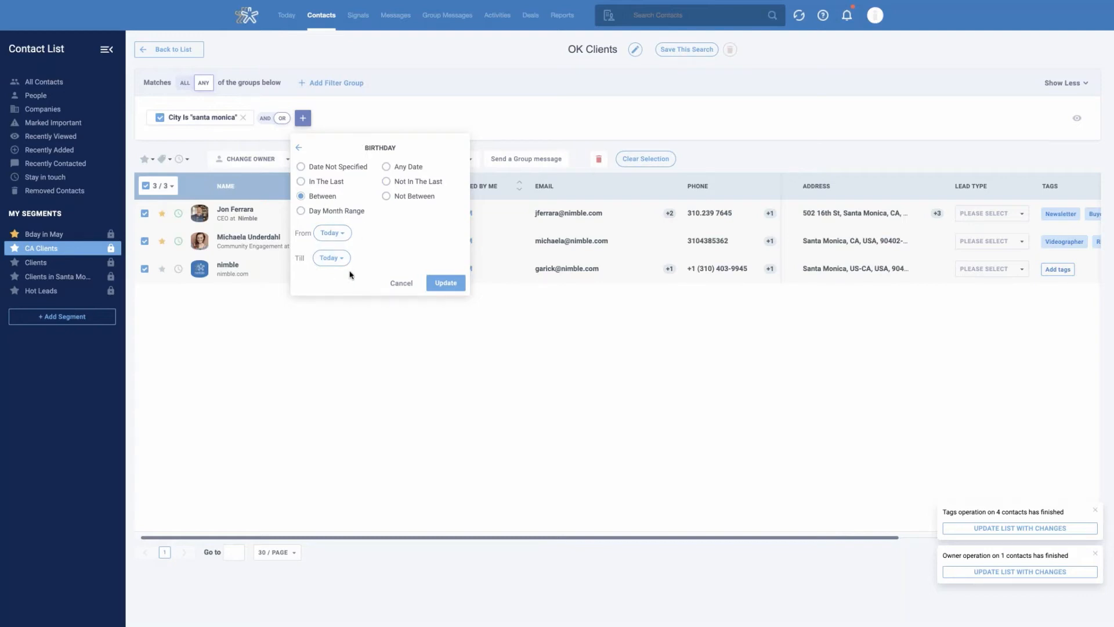
left_click(301, 212)
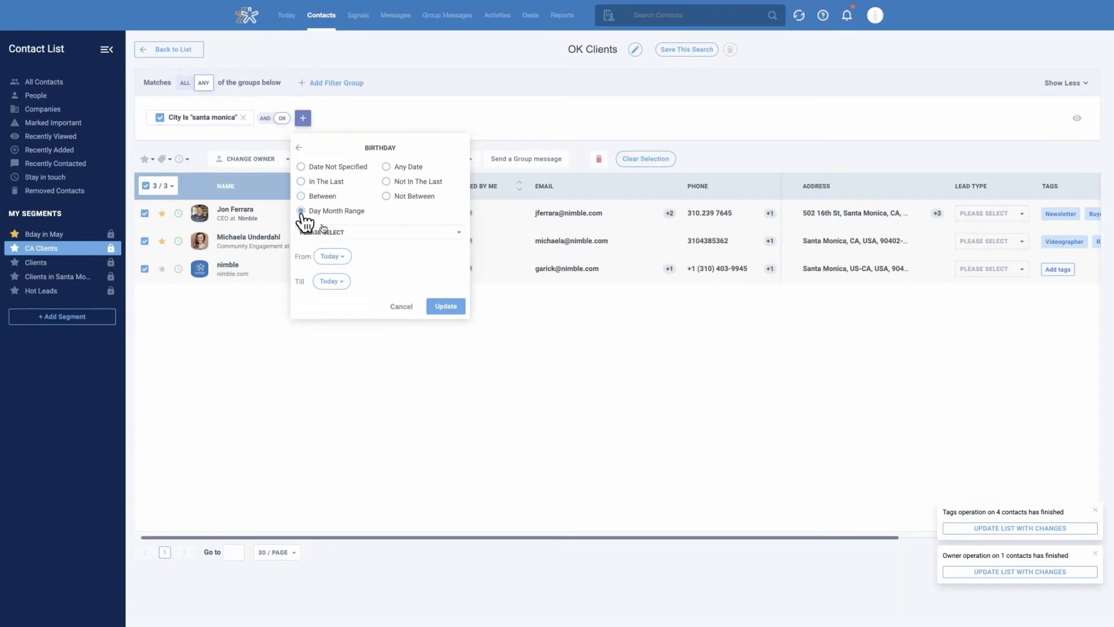
left_click(349, 233)
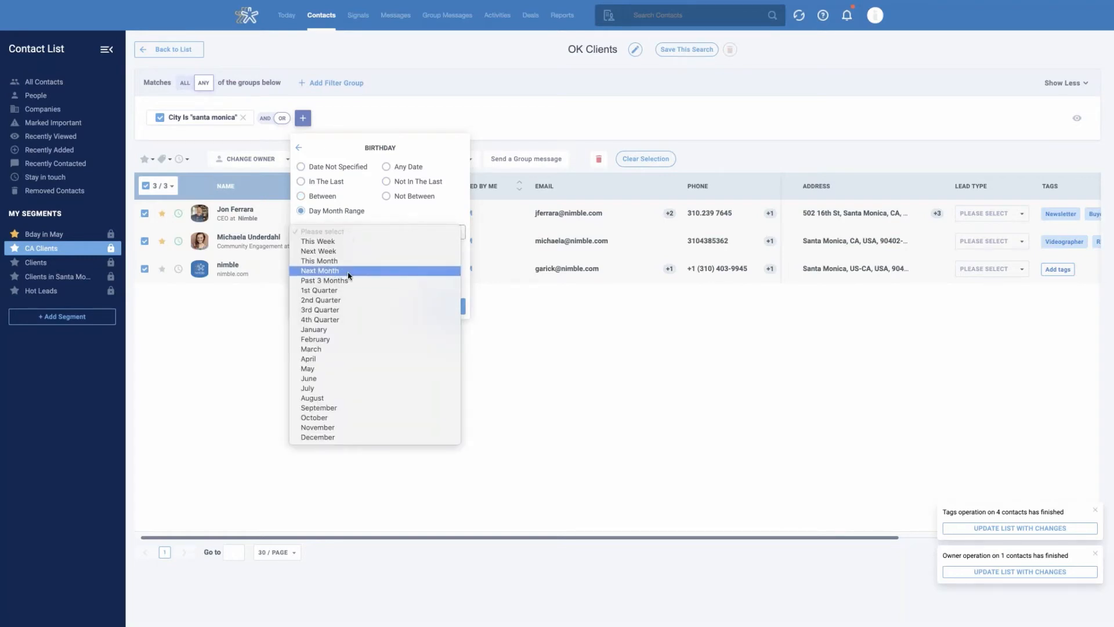
left_click(371, 273)
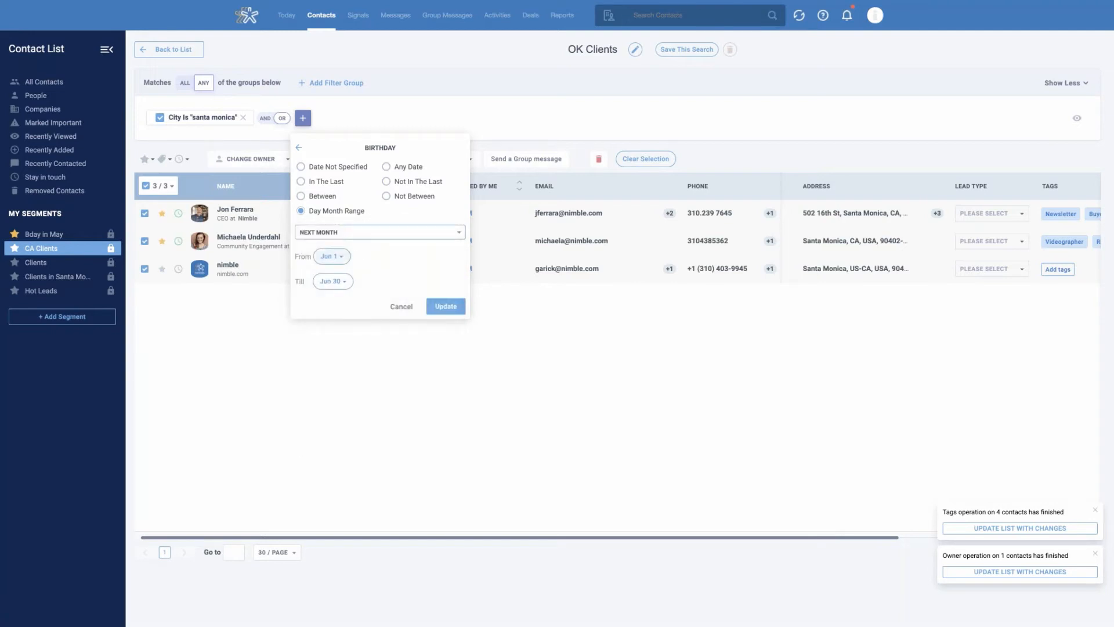
left_click(440, 309)
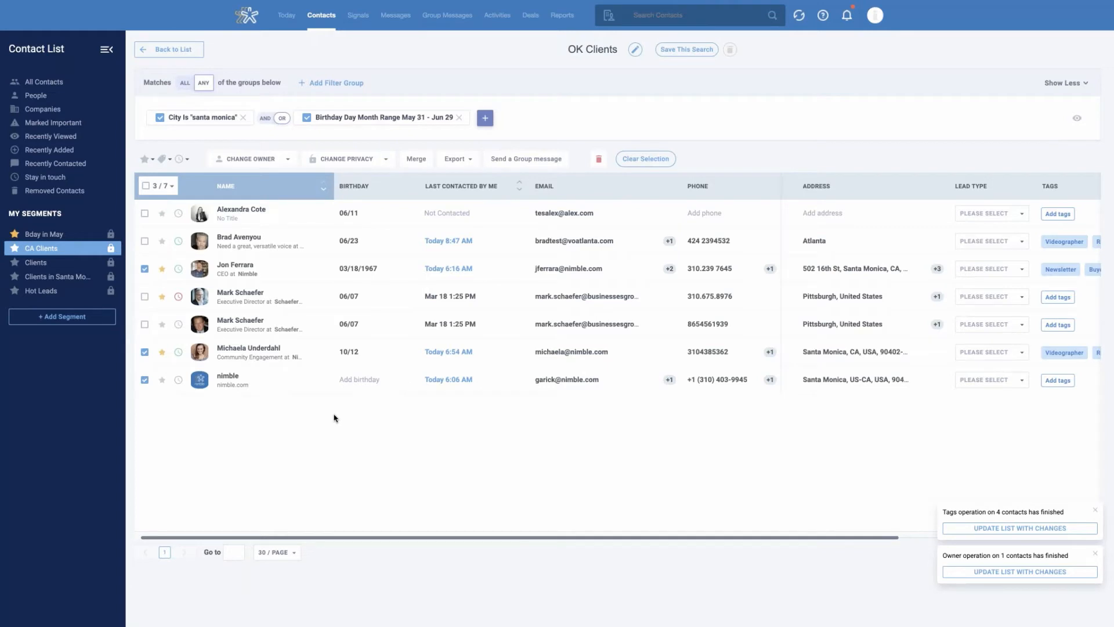
Select all contacts in the results and start a group message to them with the nimble.com address as sender
left_click(145, 186)
left_click(540, 160)
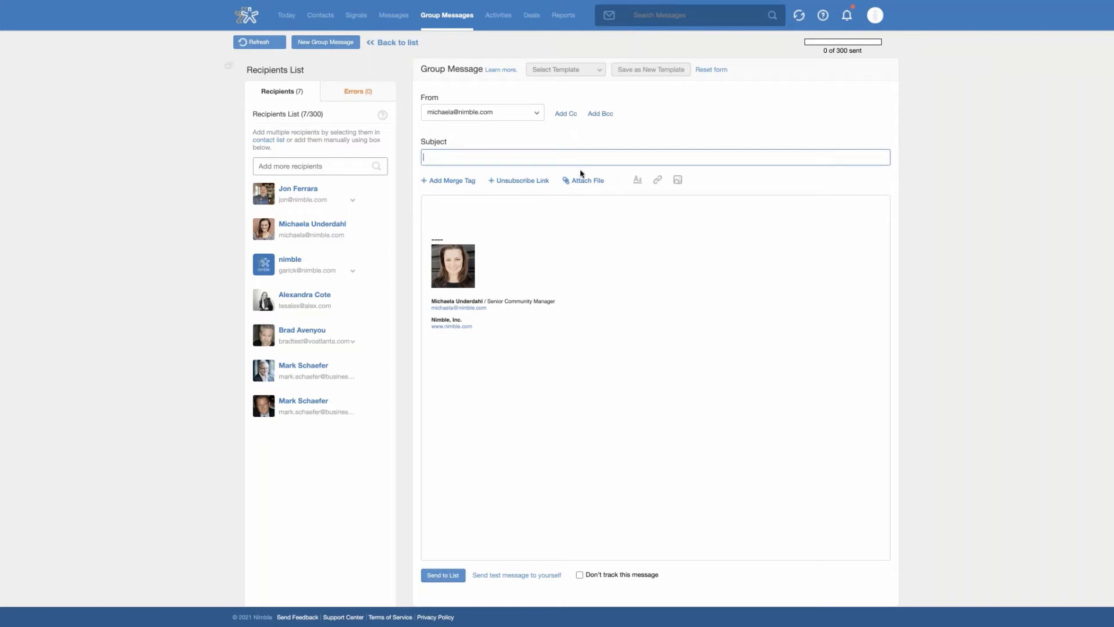
left_click(536, 113)
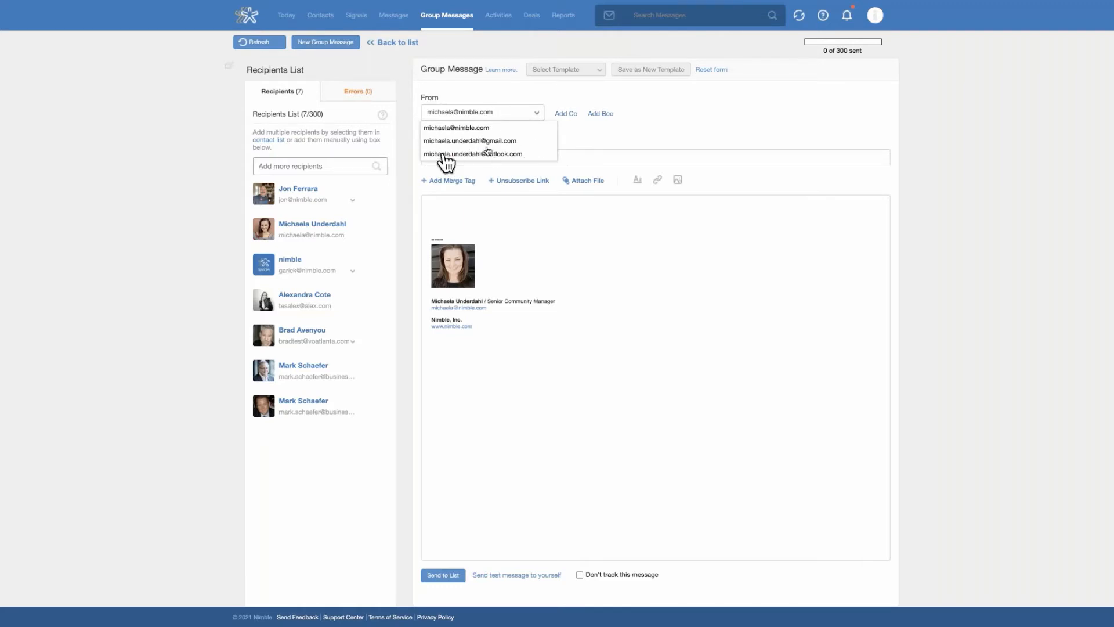
left_click(464, 129)
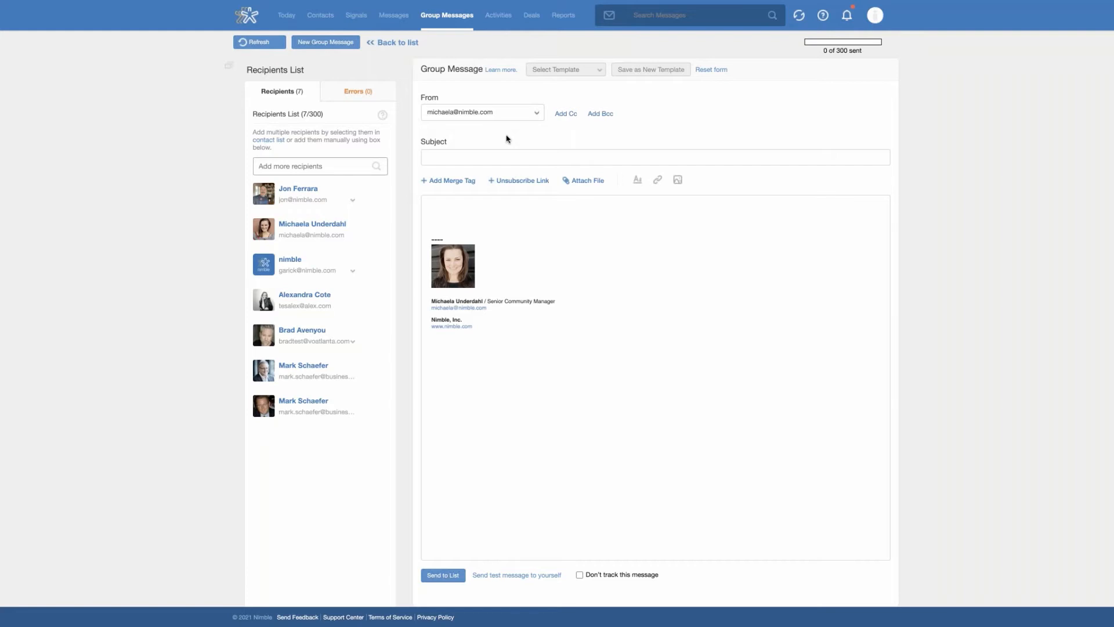
left_click(543, 119)
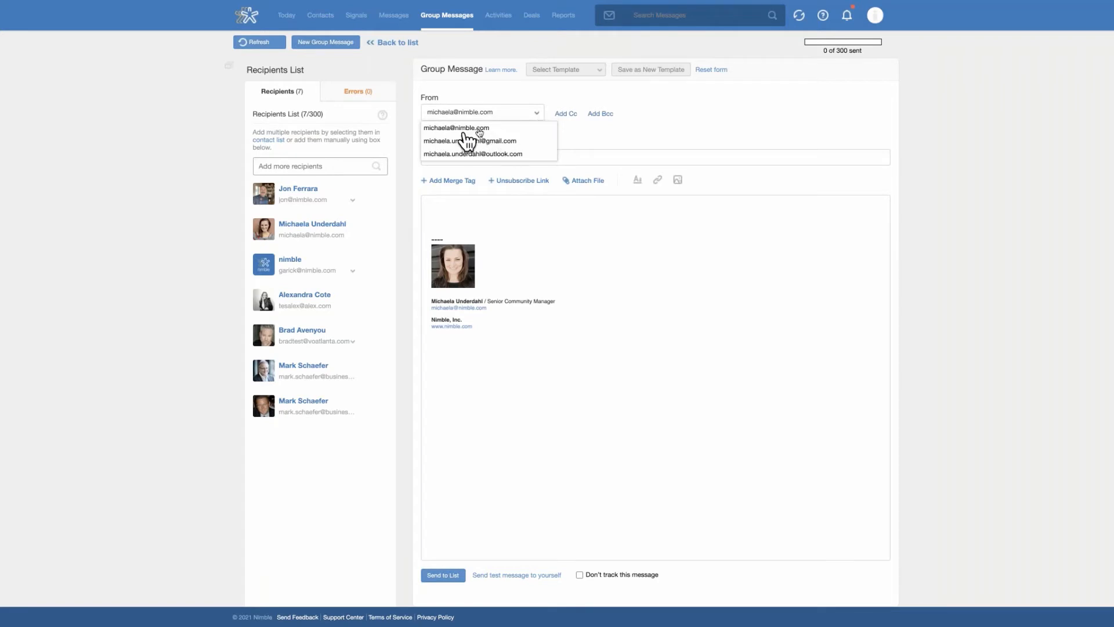
left_click(494, 128)
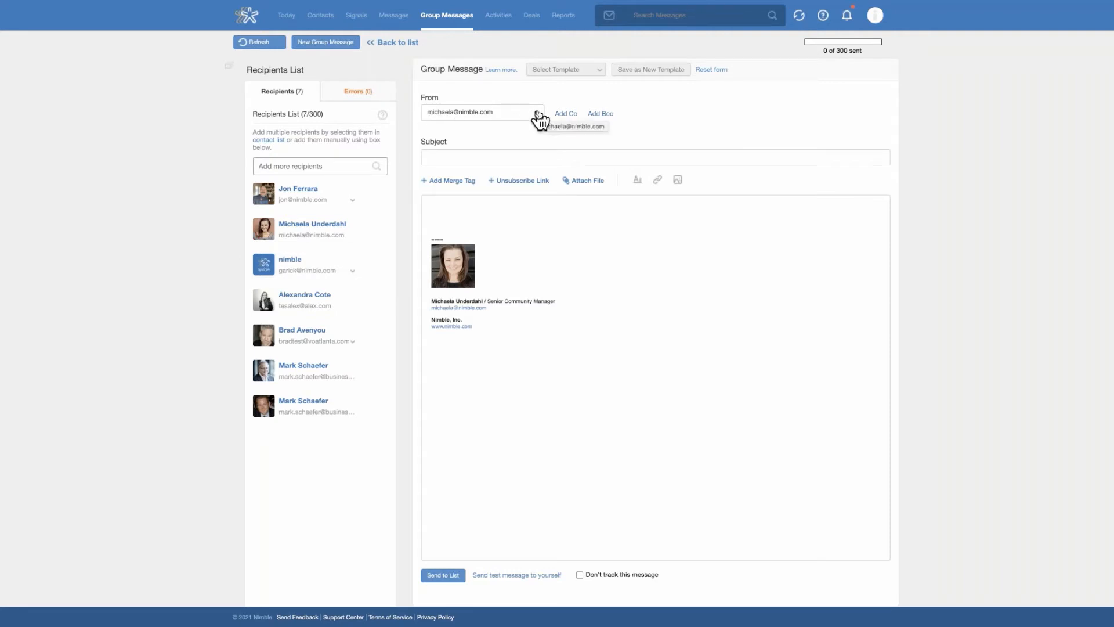
Start the message body with "Hello", a First Name merge tag and a comma, and insert another First Name merge tag below
left_click(441, 158)
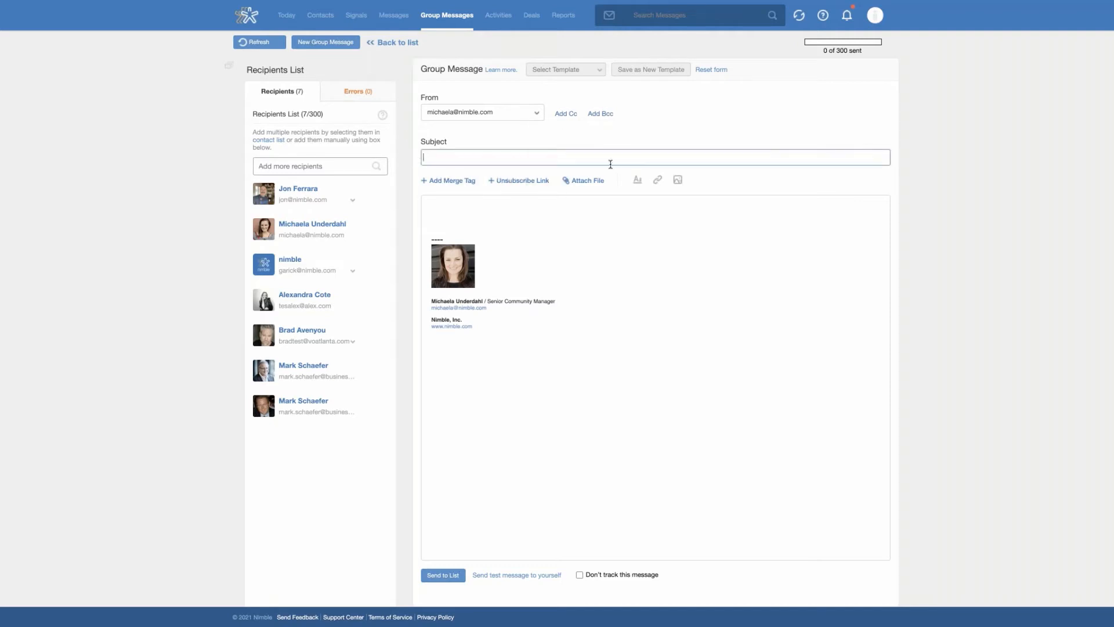
left_click(466, 183)
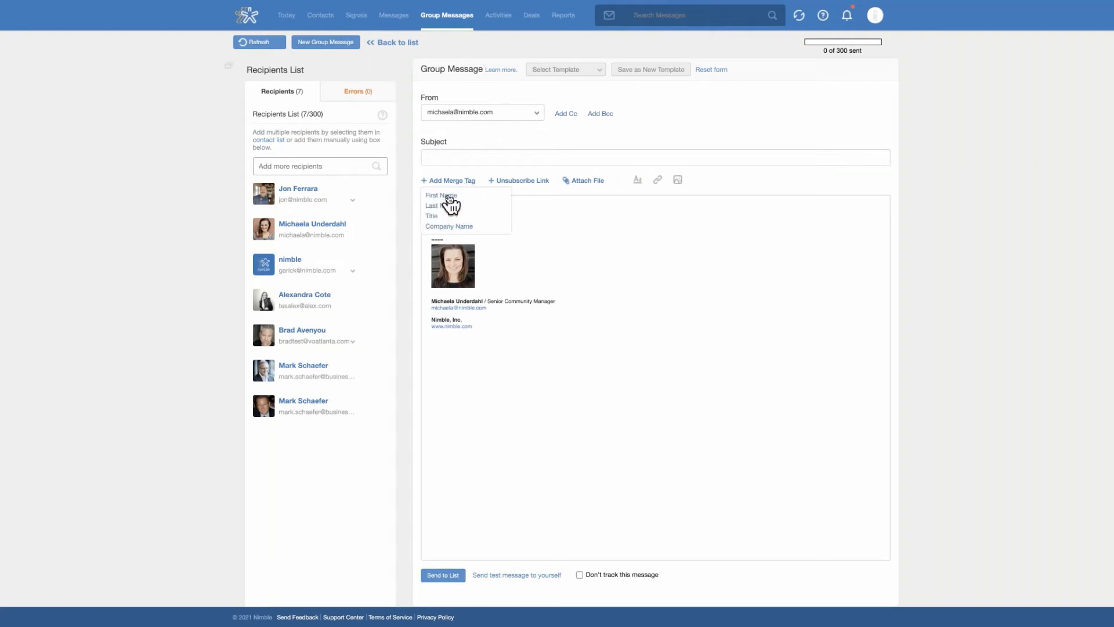
left_click(449, 197)
type("Hello ")
type(",")
key("Return")
key("Return")
key("Return")
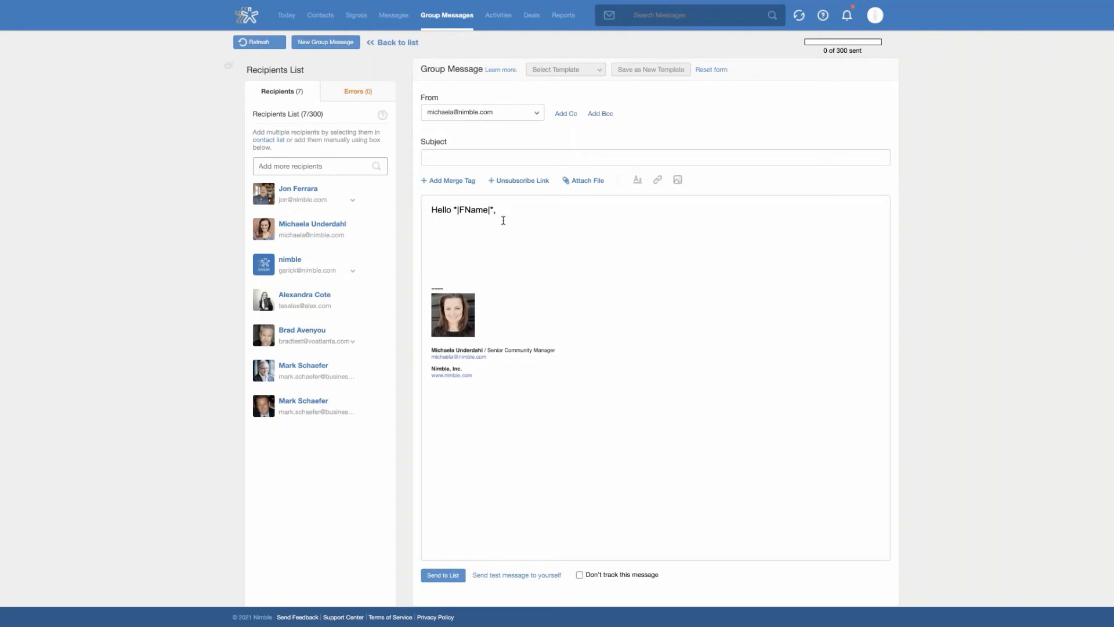
left_click(453, 182)
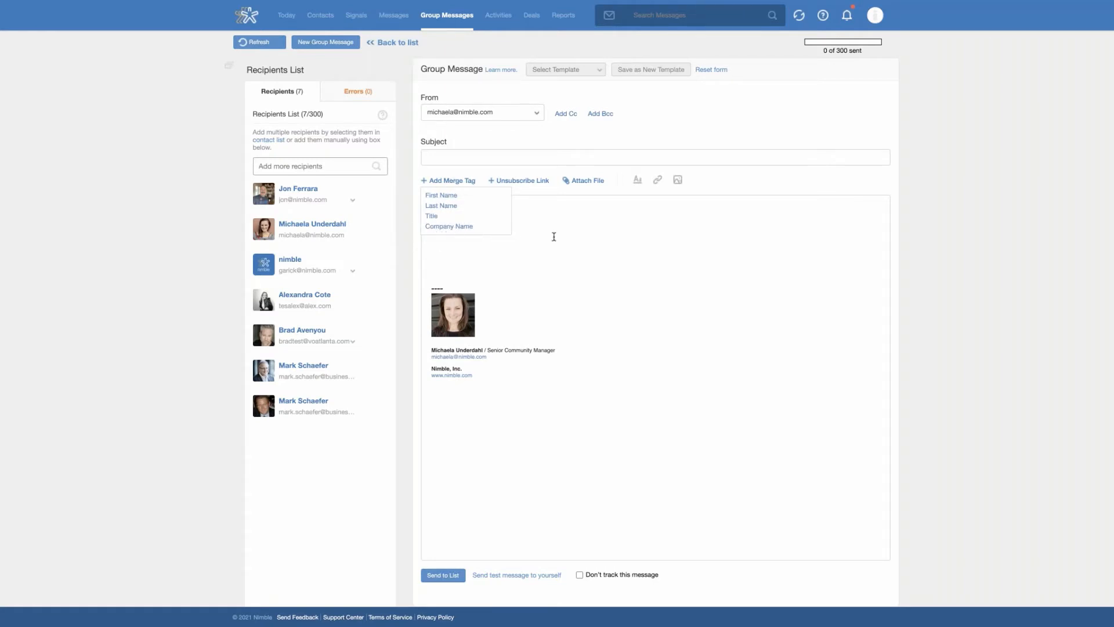
left_click(486, 197)
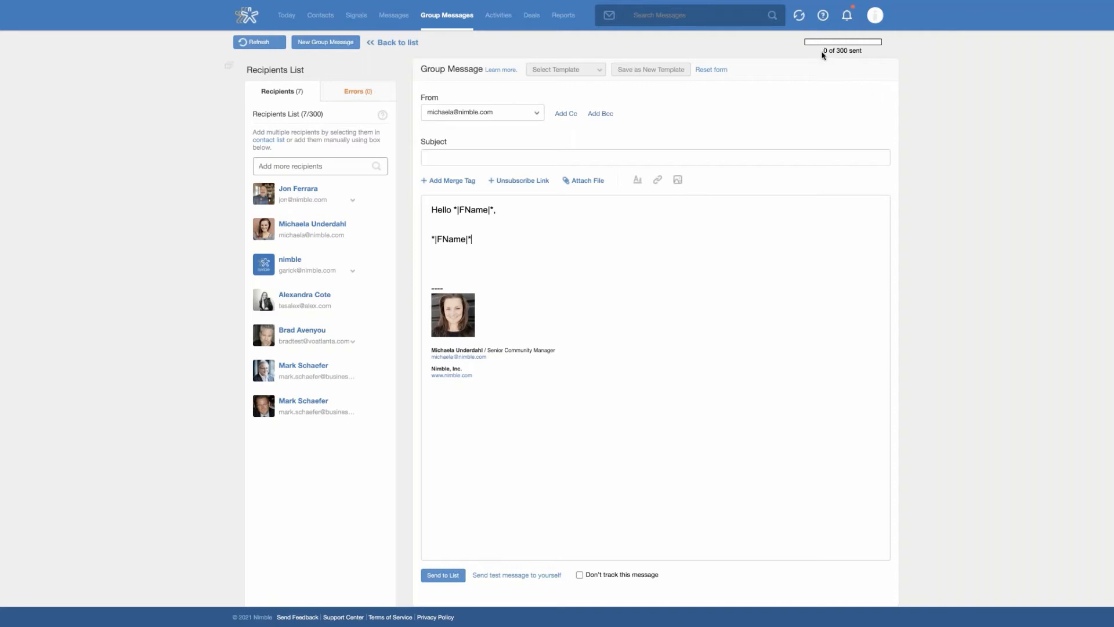
left_click_drag(822, 52, 868, 53)
left_click(866, 53)
left_click_drag(822, 51, 867, 57)
left_click(869, 56)
left_click(446, 256)
Apply the Birthday Template to the group message
left_click(598, 72)
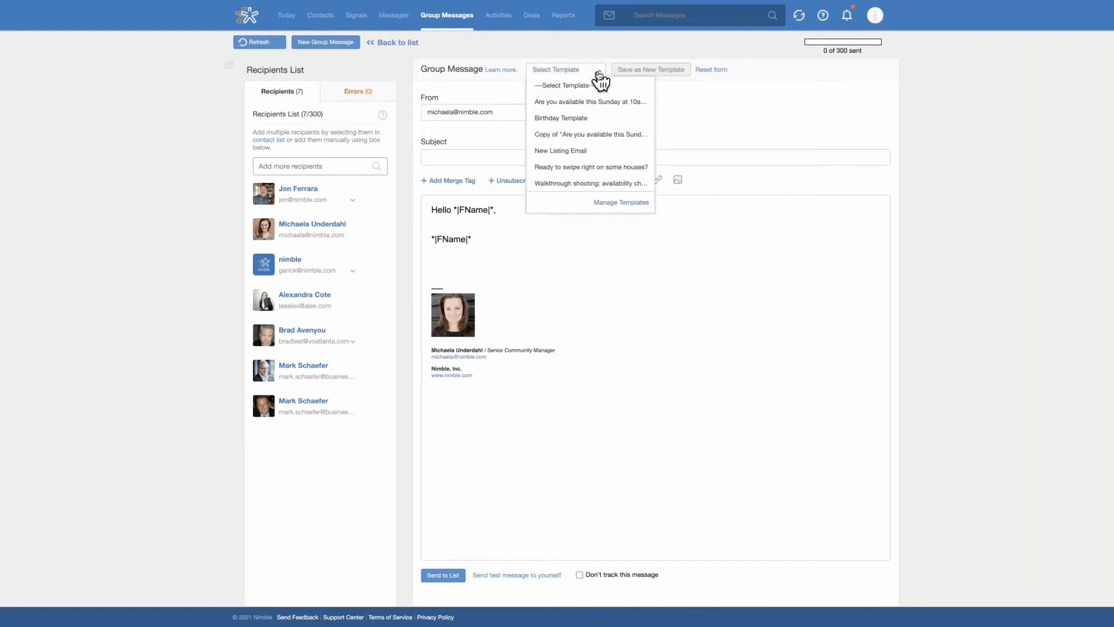
left_click(598, 119)
left_click(600, 335)
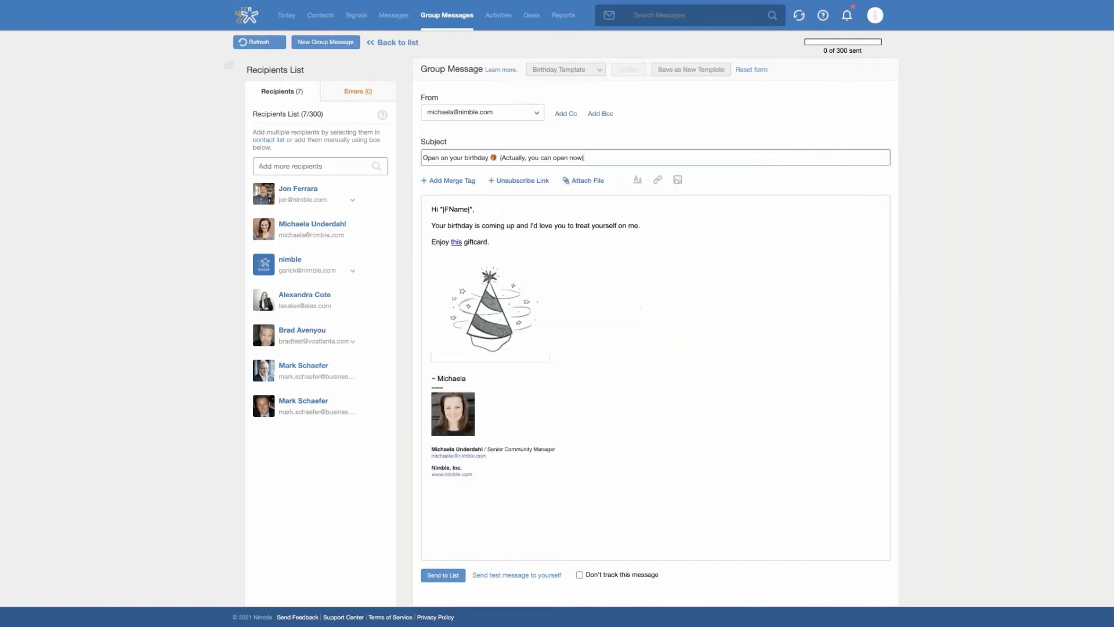
left_click(553, 256)
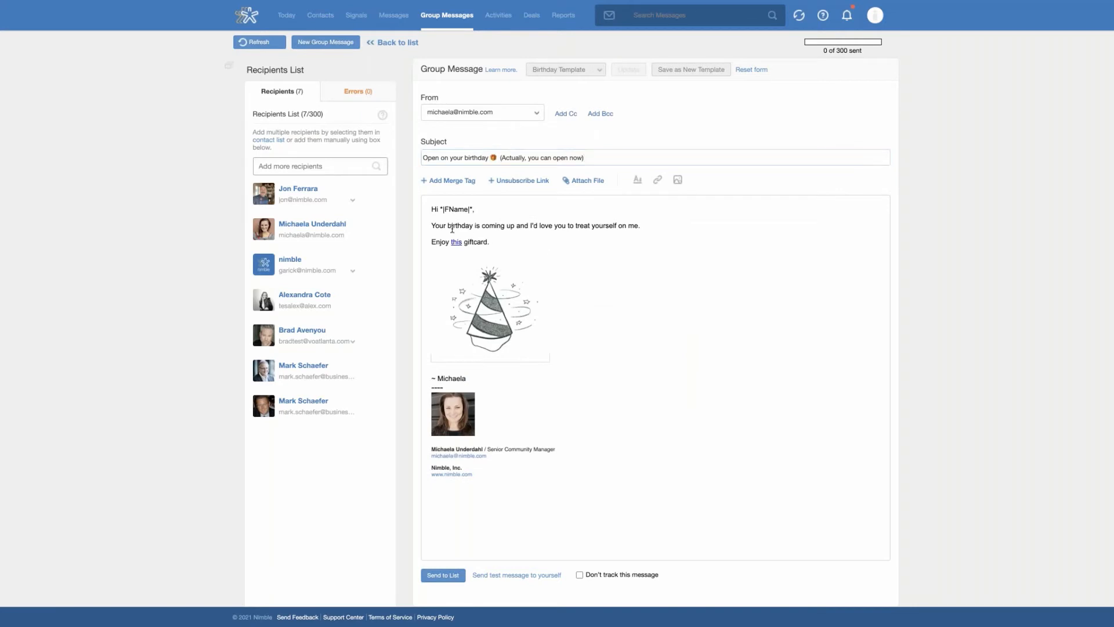
Insert a line break between the sign-off and the signature block in the message body
left_click(484, 379)
key("Return")
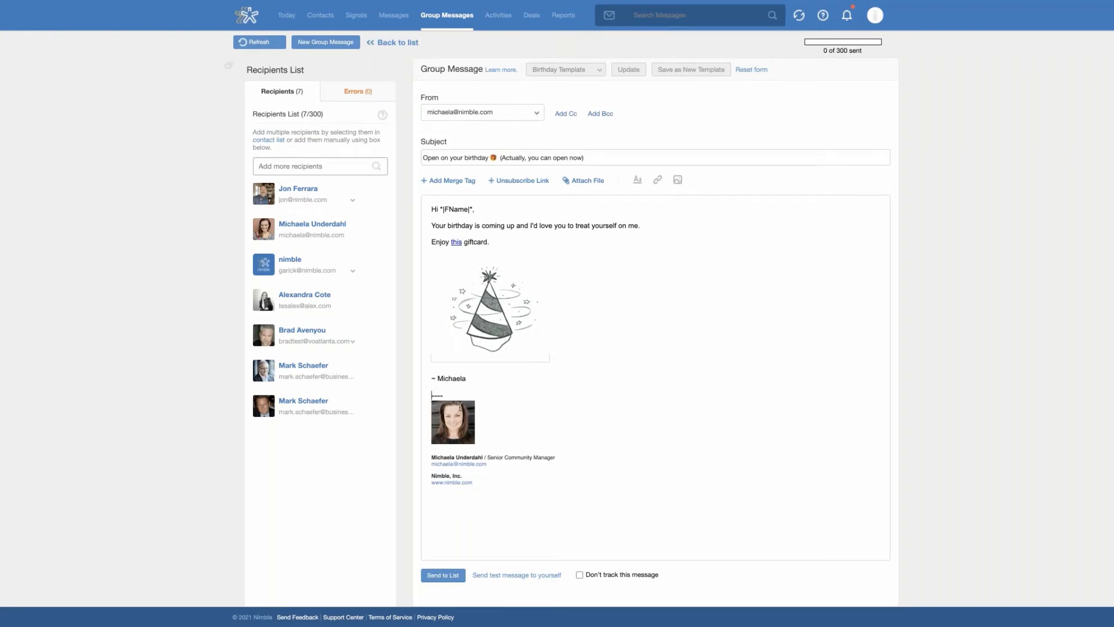
mouse_move(429, 396)
left_mouse_down()
mouse_move(513, 488)
mouse_move(520, 468)
left_mouse_up()
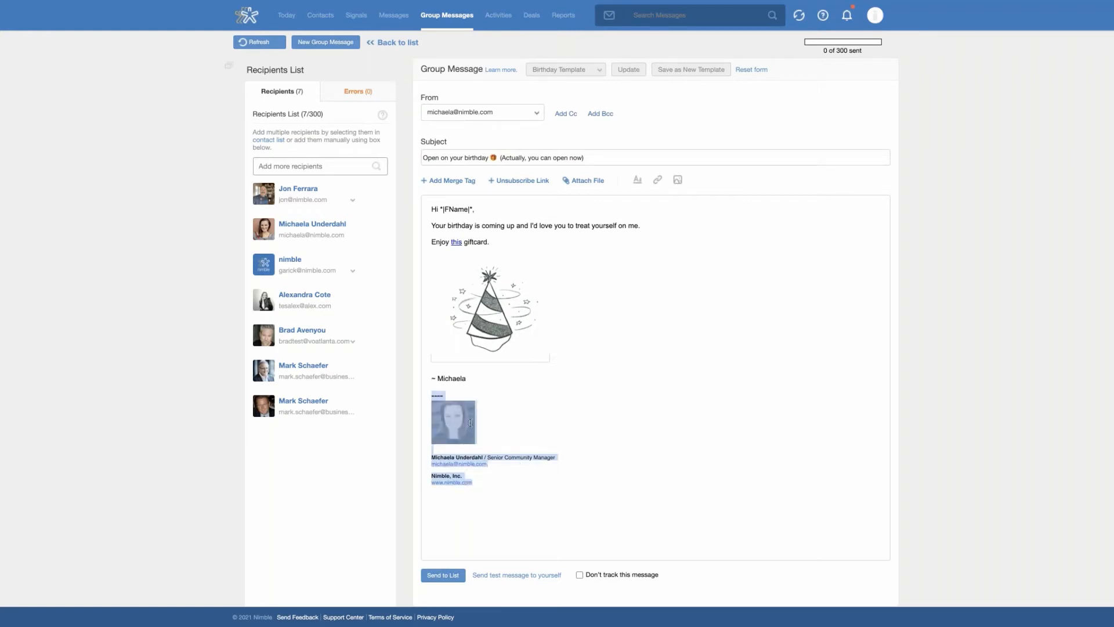
left_click(576, 460)
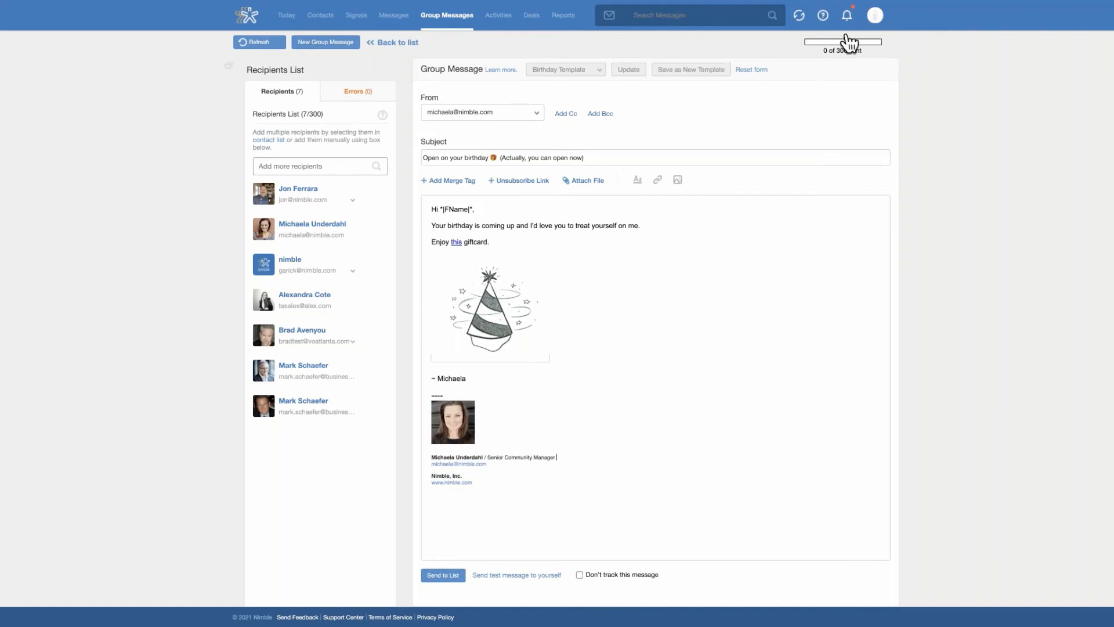
left_click(558, 462)
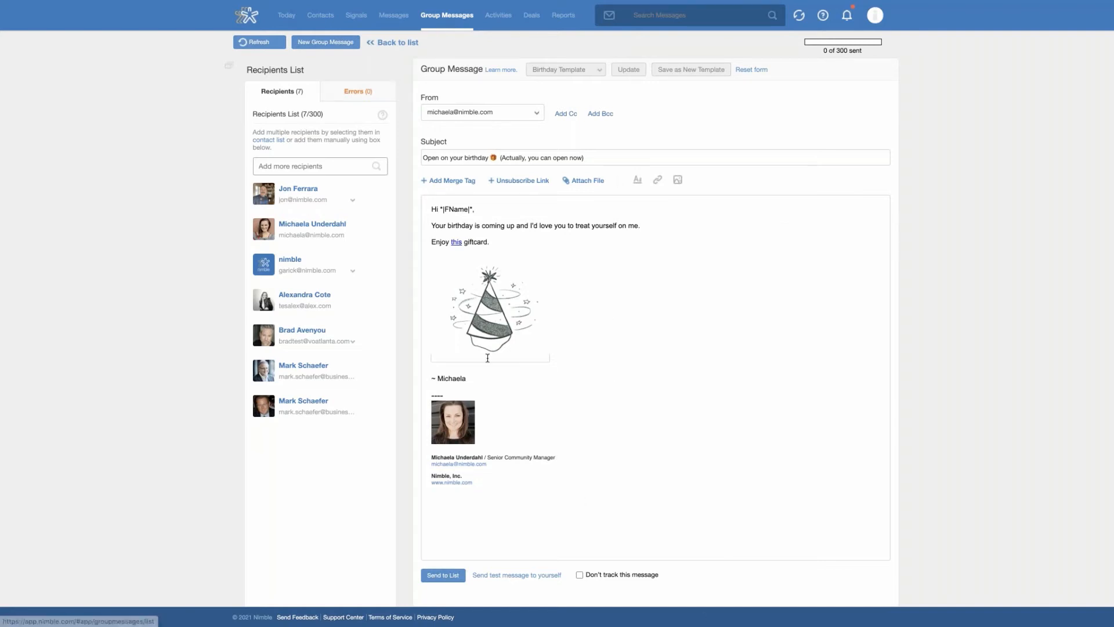
View the delivery statistics of the sent group message "Are you available this Sunday at 10am PST?"
left_click(454, 17)
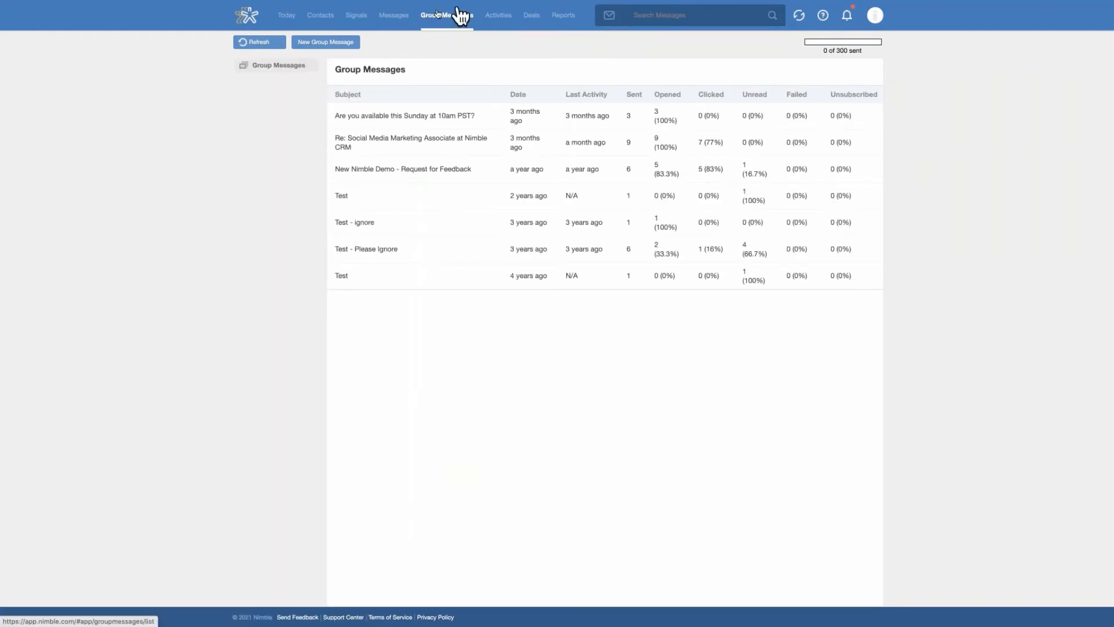
left_click(416, 121)
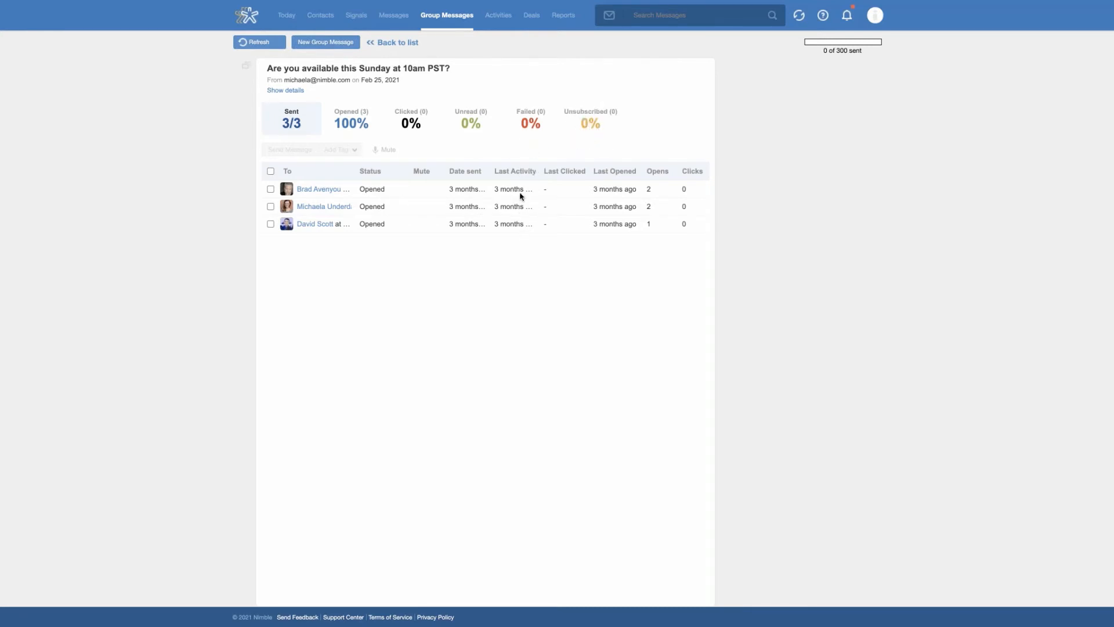
mouse_move(519, 193)
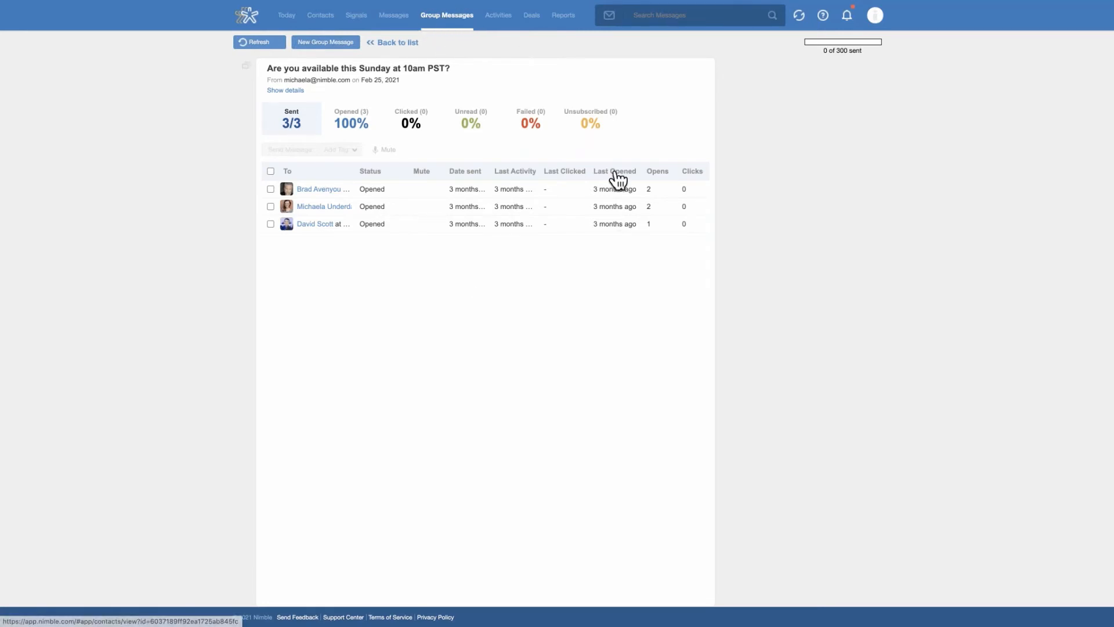
Open the recently viewed PeopleLinx contact for editing and review its person info fields
left_click(319, 17)
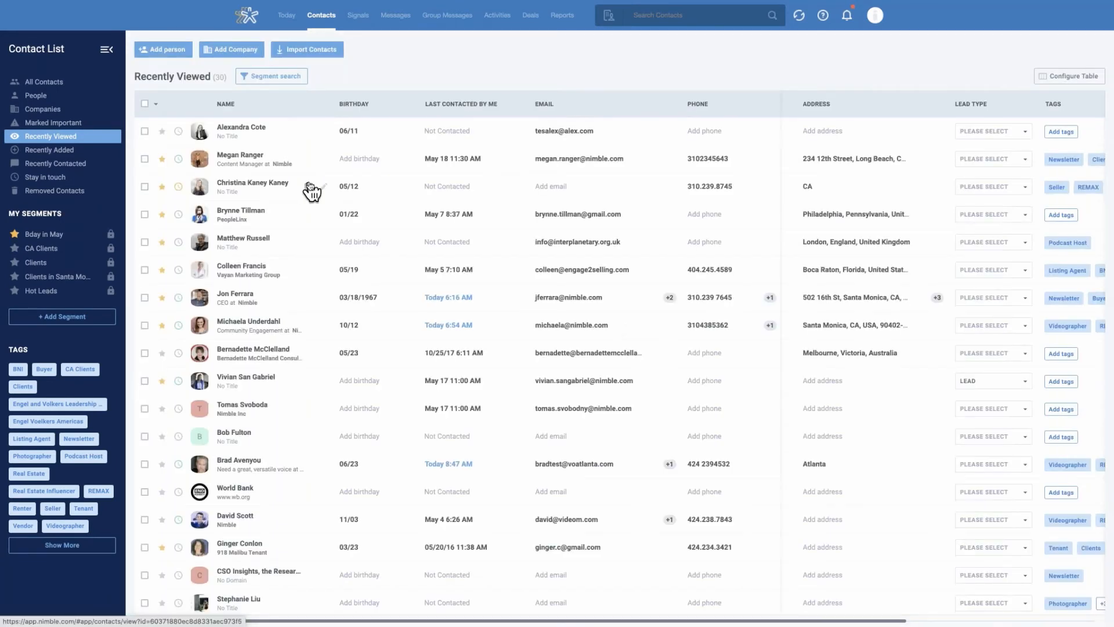
left_click(251, 211)
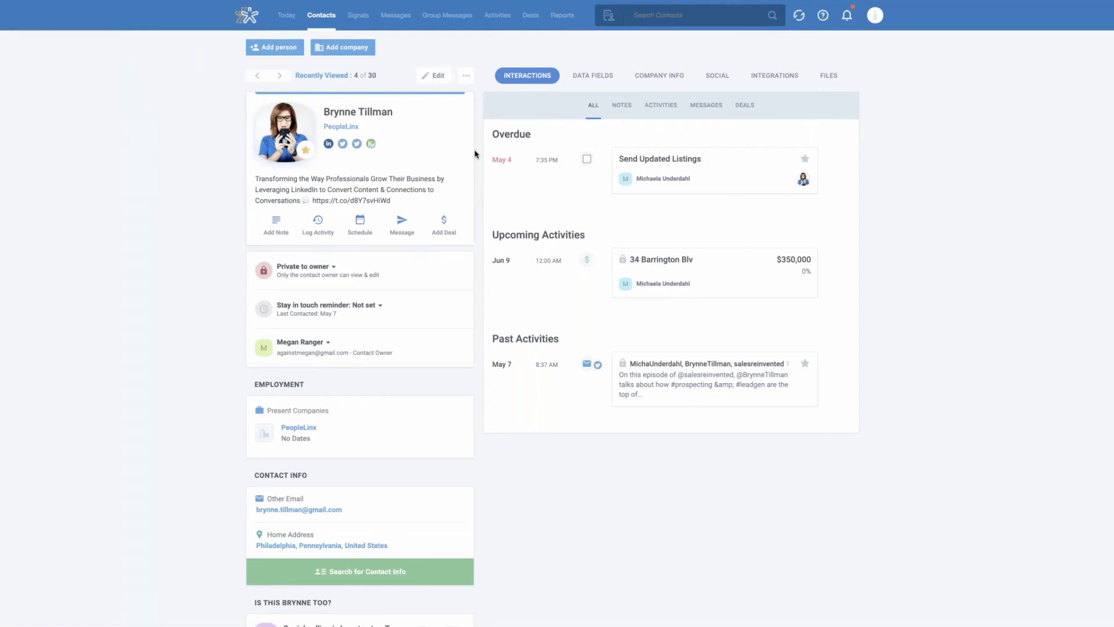
left_click(440, 78)
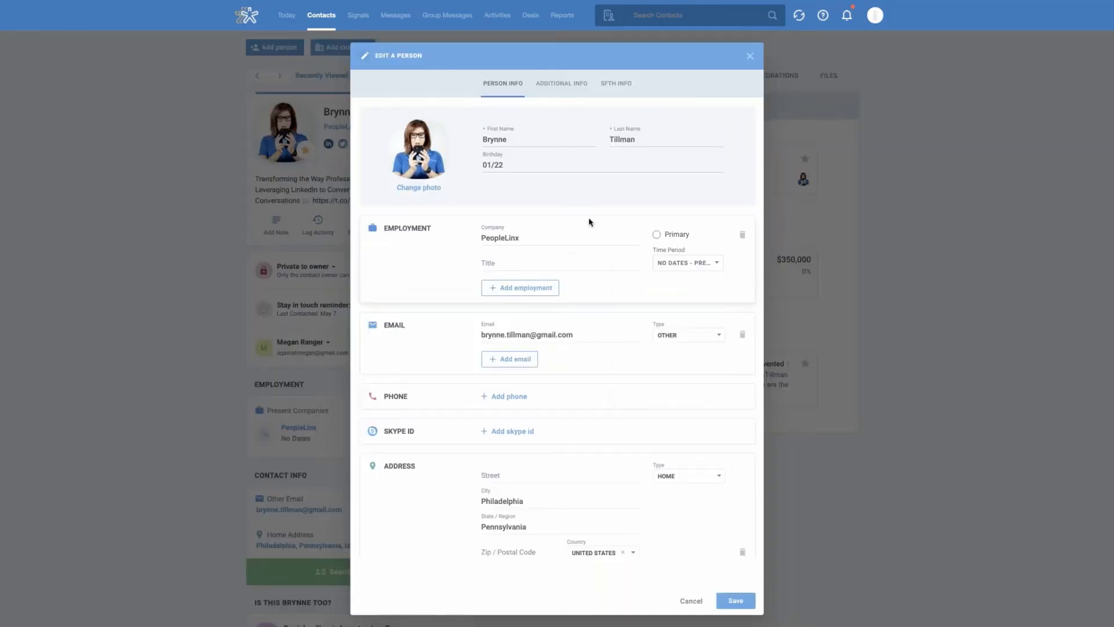
scroll(590, 222, "down", 3)
scroll(590, 222, "down", 5)
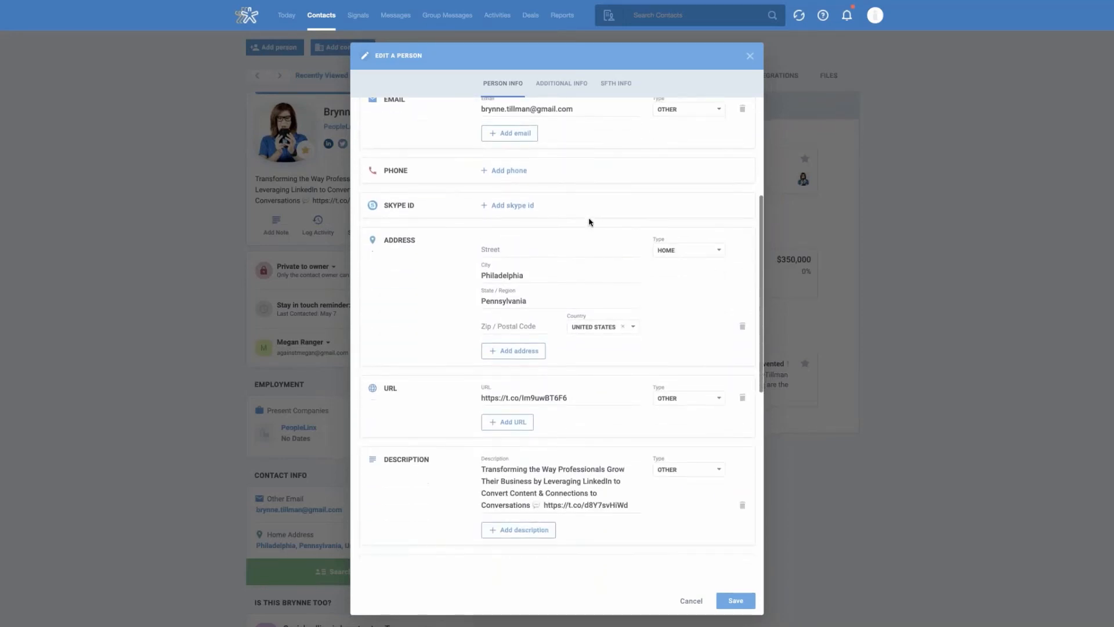
scroll(589, 221, "down", 3)
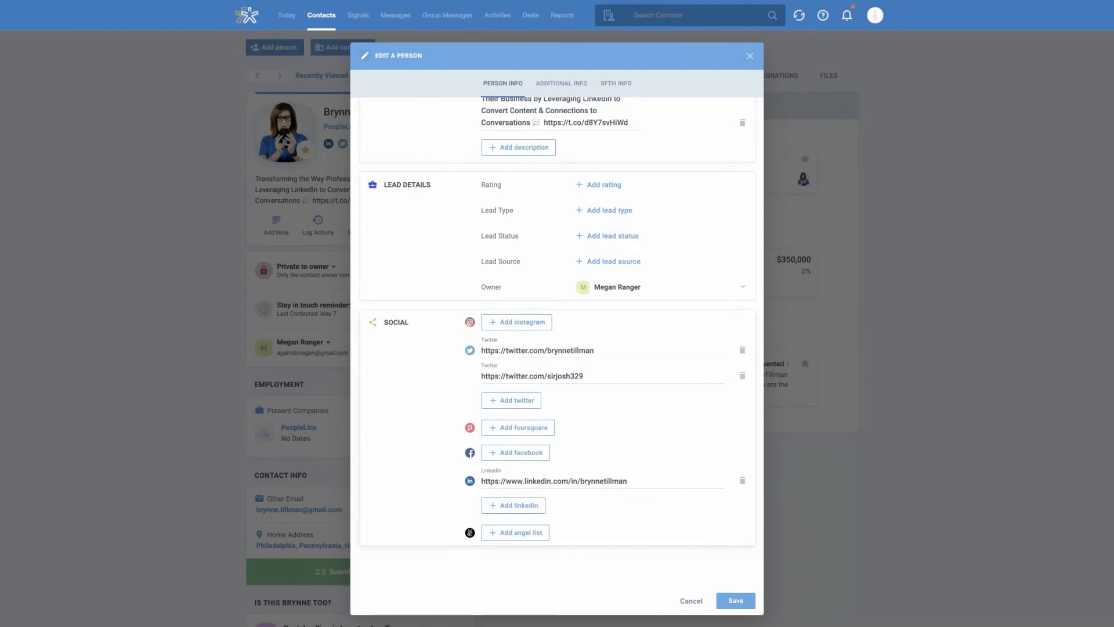
scroll(619, 408, "up", 2)
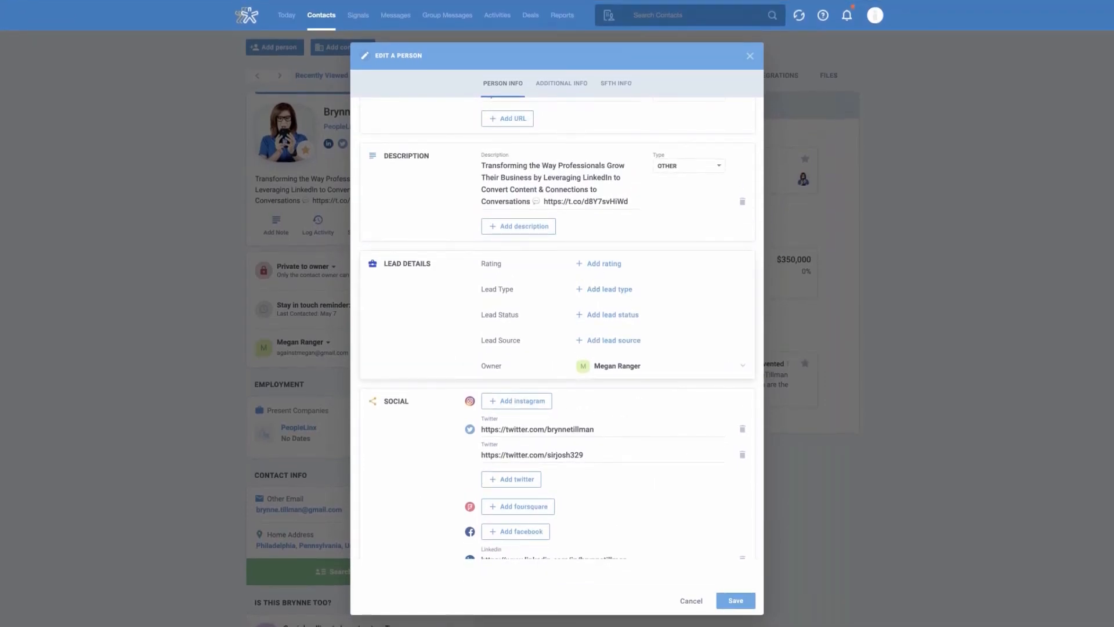
Examine the Rating and Lead Type choices in the contact's lead details without selecting any
left_click(612, 265)
left_click(614, 269)
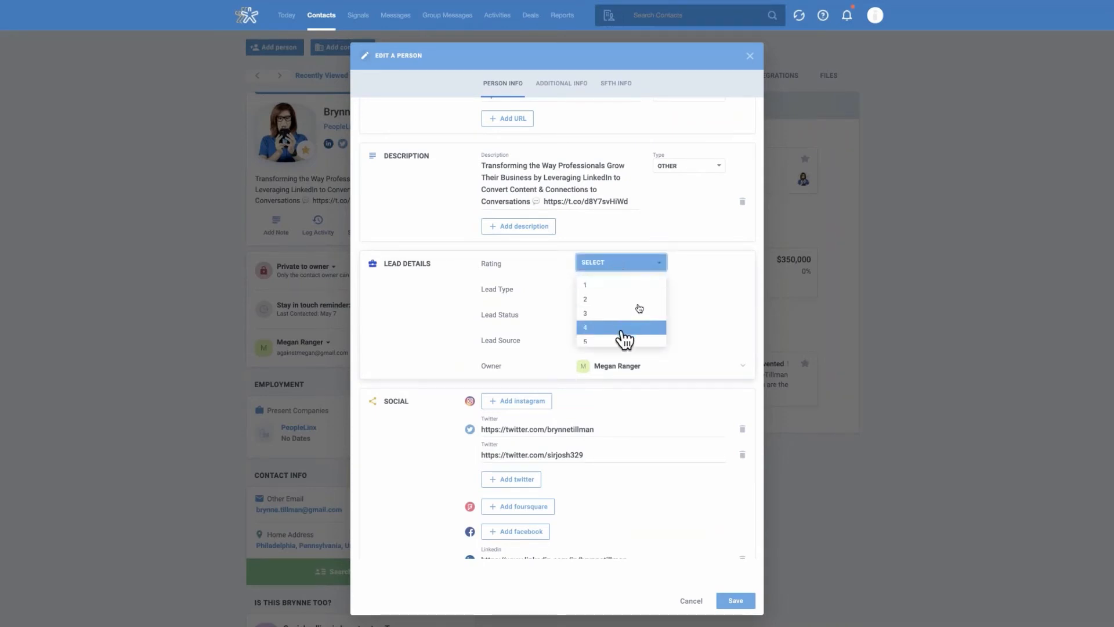
left_click(680, 273)
left_click(623, 291)
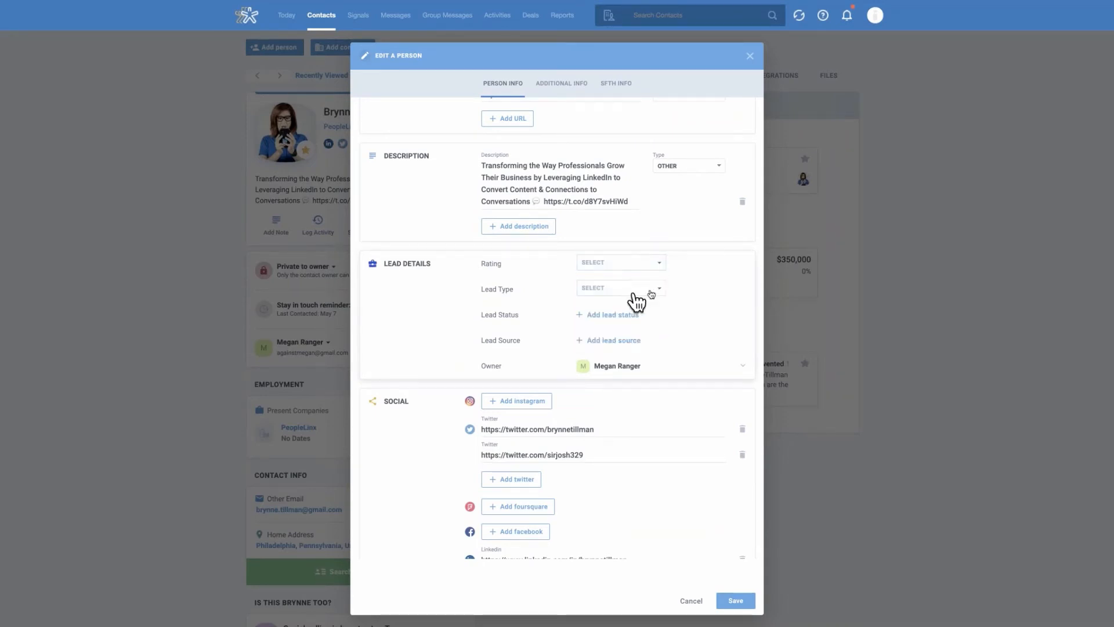
left_click(653, 292)
scroll(639, 348, "down", 3)
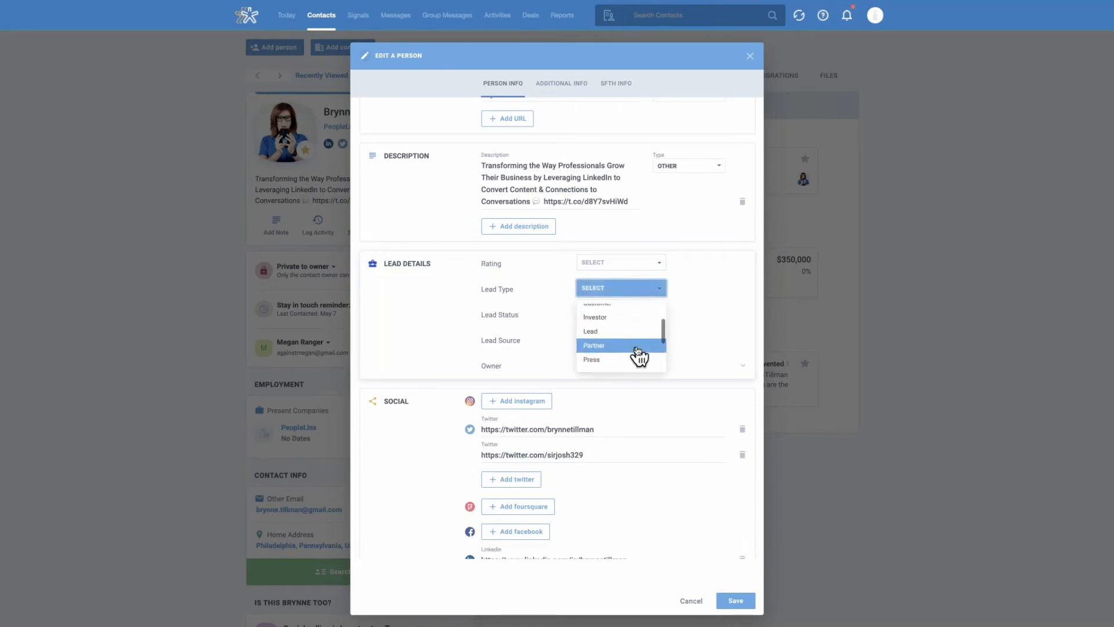
left_click(716, 288)
scroll(717, 287, "up", 8)
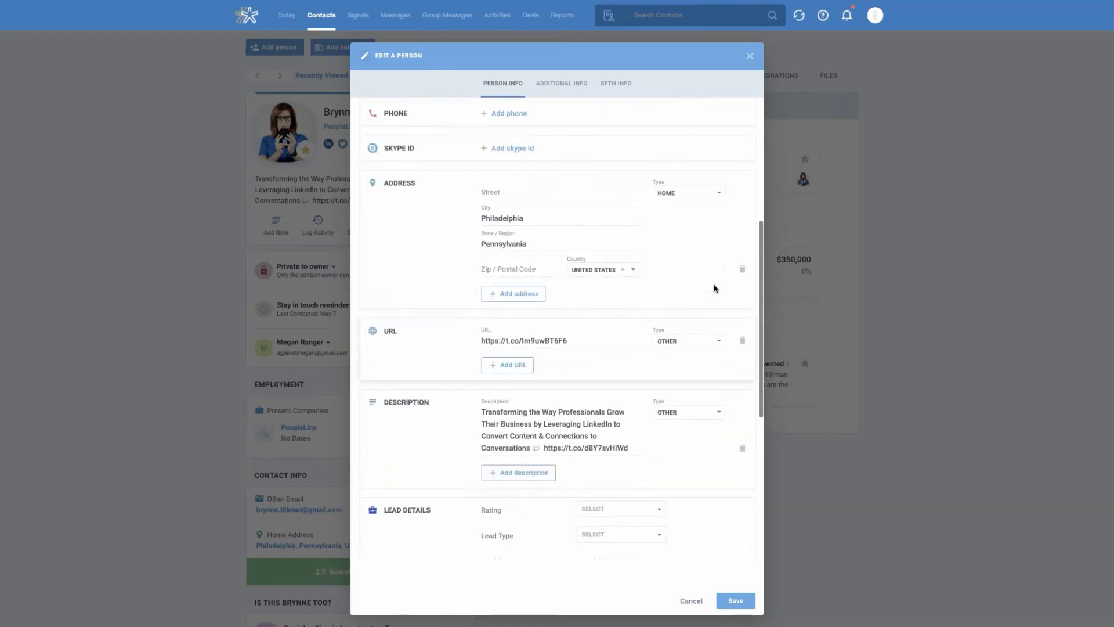
Close the contact's edit form without saving and review the contact's SFTH Info and System data fields
scroll(716, 289, "up", 2)
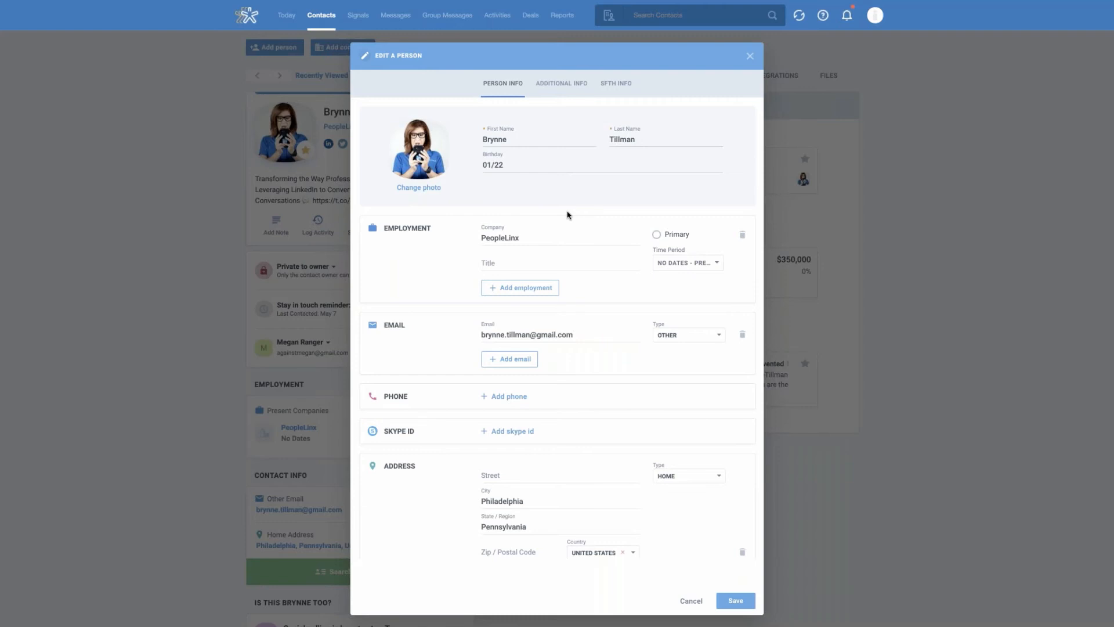
left_click(750, 57)
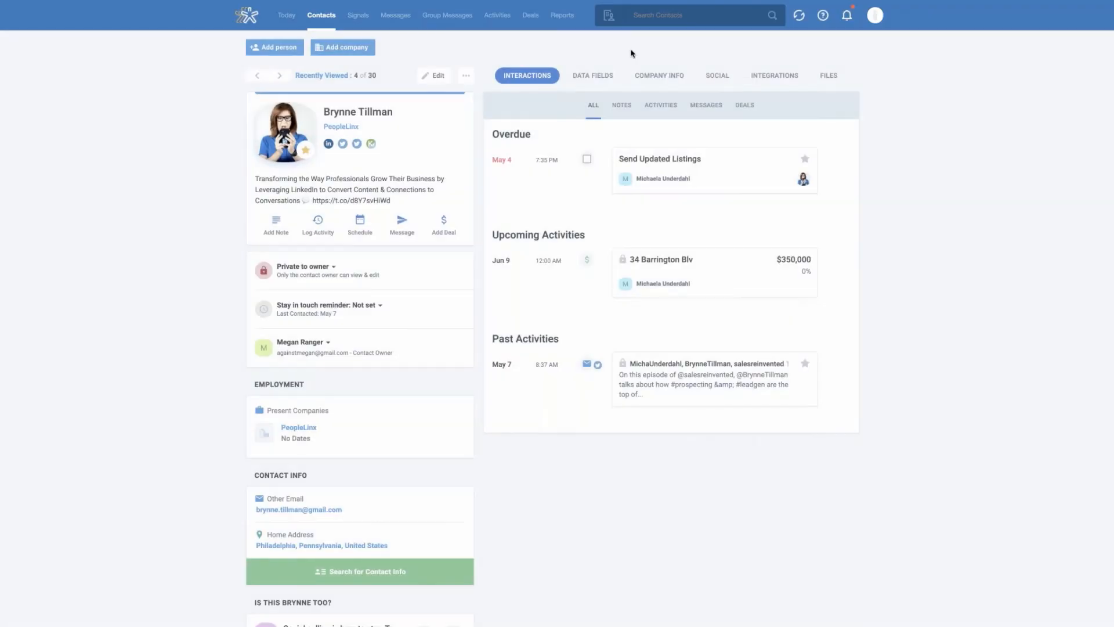
left_click(590, 85)
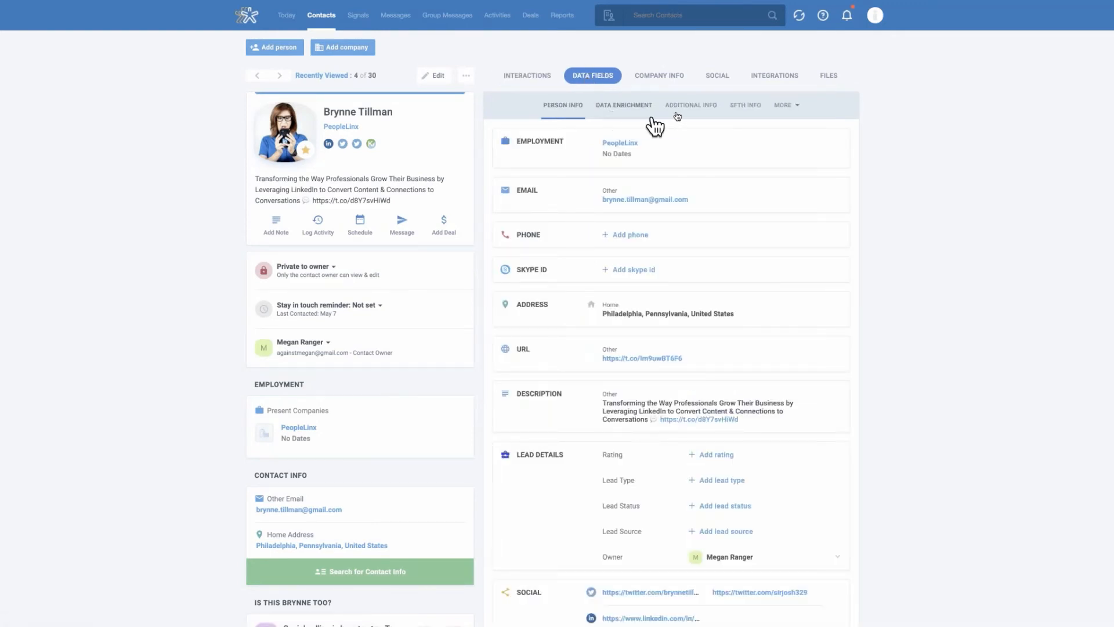
left_click(746, 112)
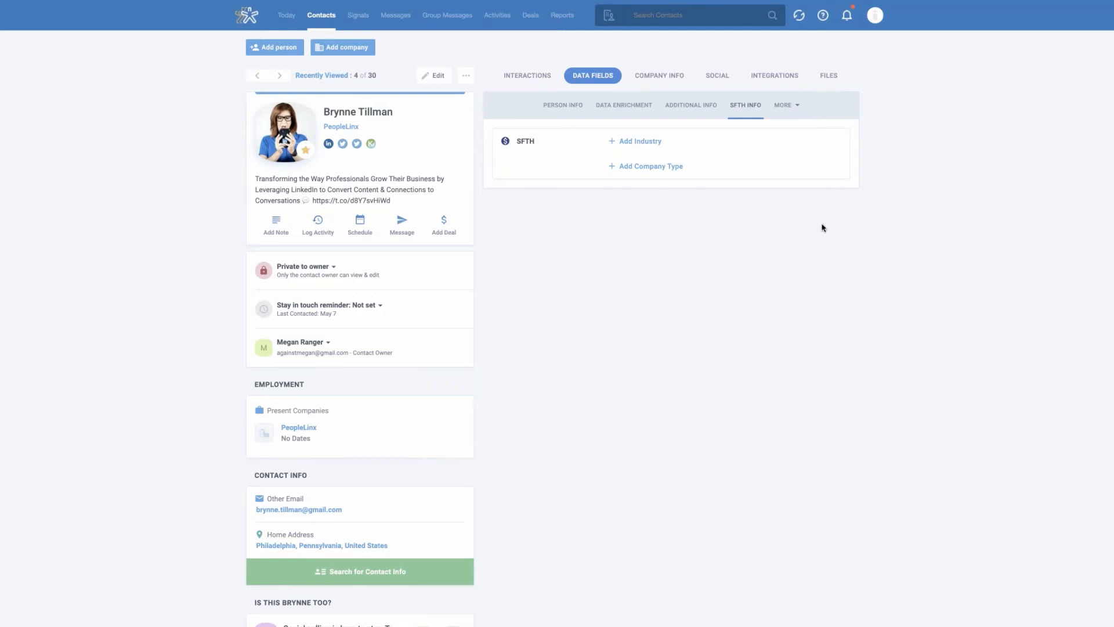
left_click(798, 108)
left_click(787, 129)
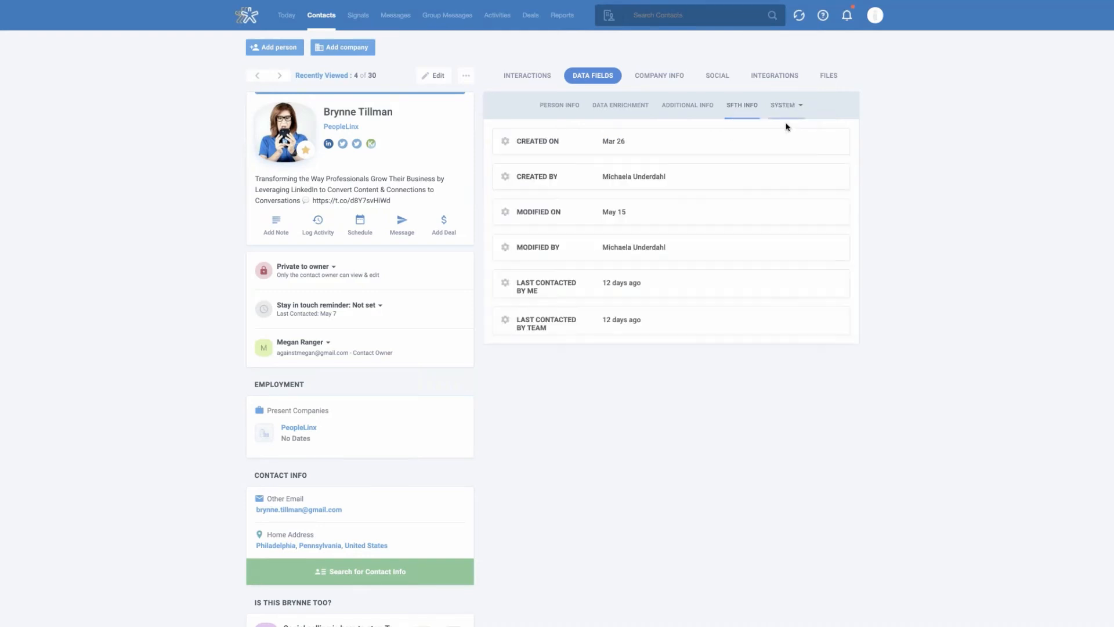
left_click(750, 109)
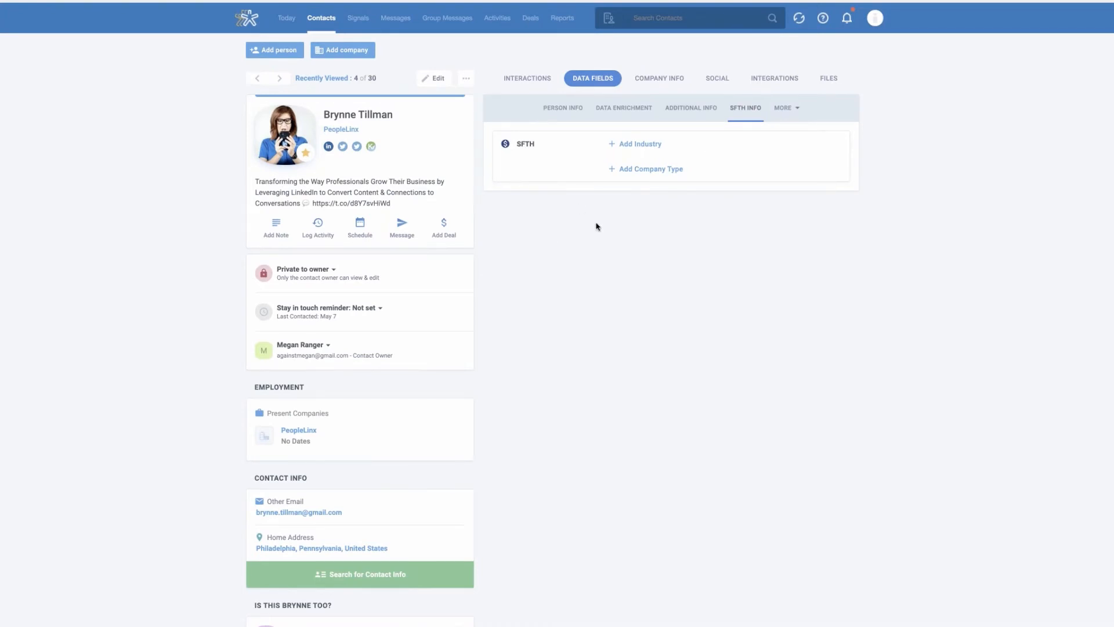
Open the account's custom data fields settings
left_click(876, 20)
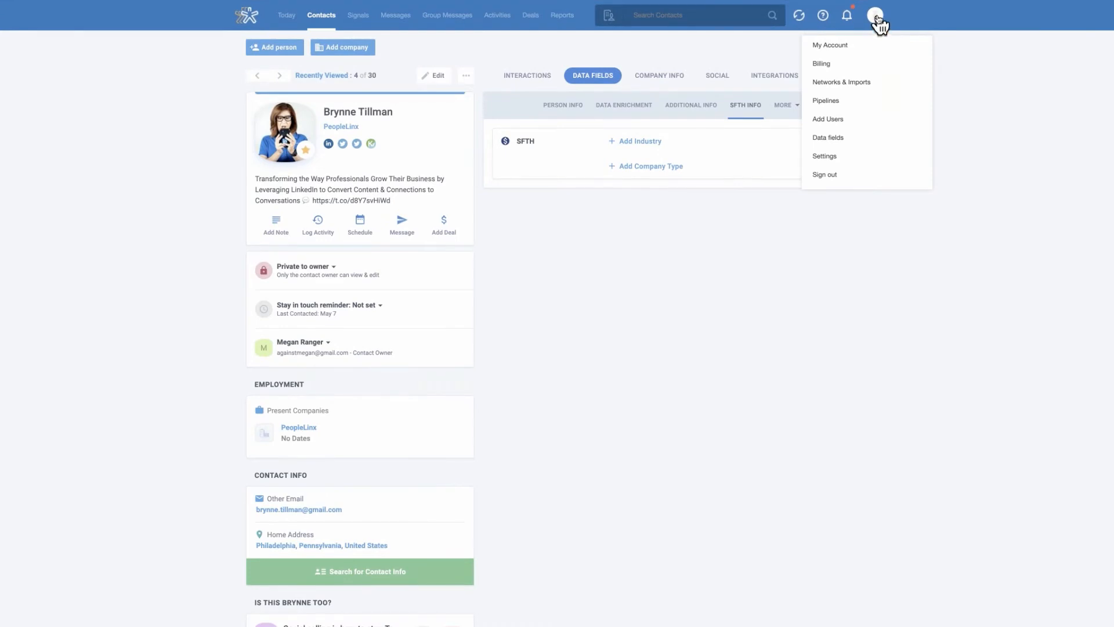
left_click(878, 23)
left_click(878, 23)
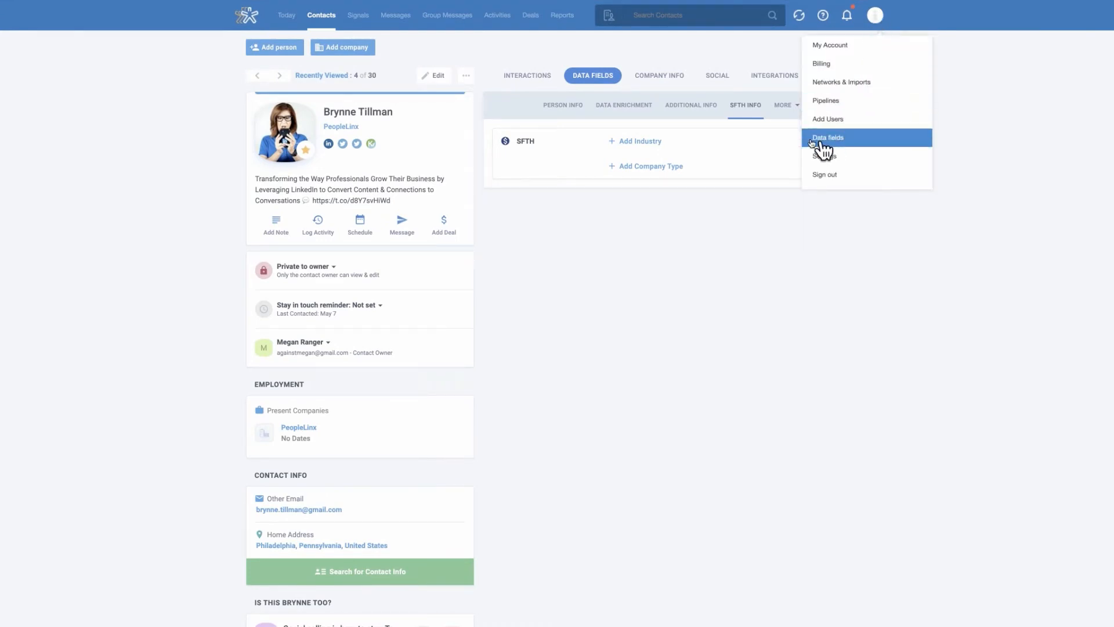
left_click(839, 143)
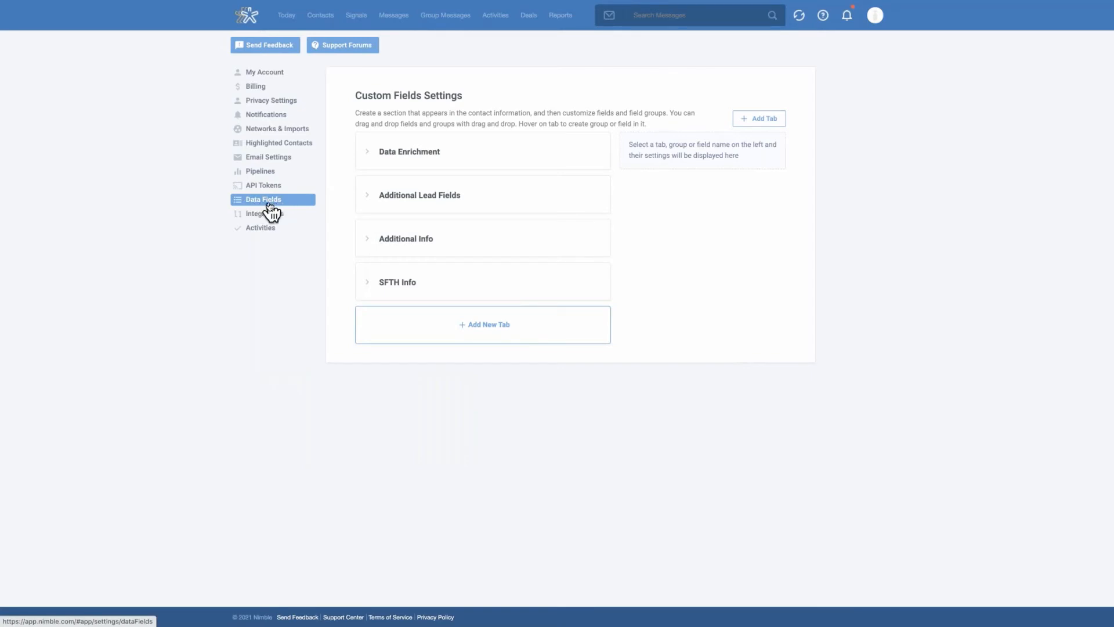
Create a new custom fields tab named "Example" displayed on People & Companies
mouse_move(439, 280)
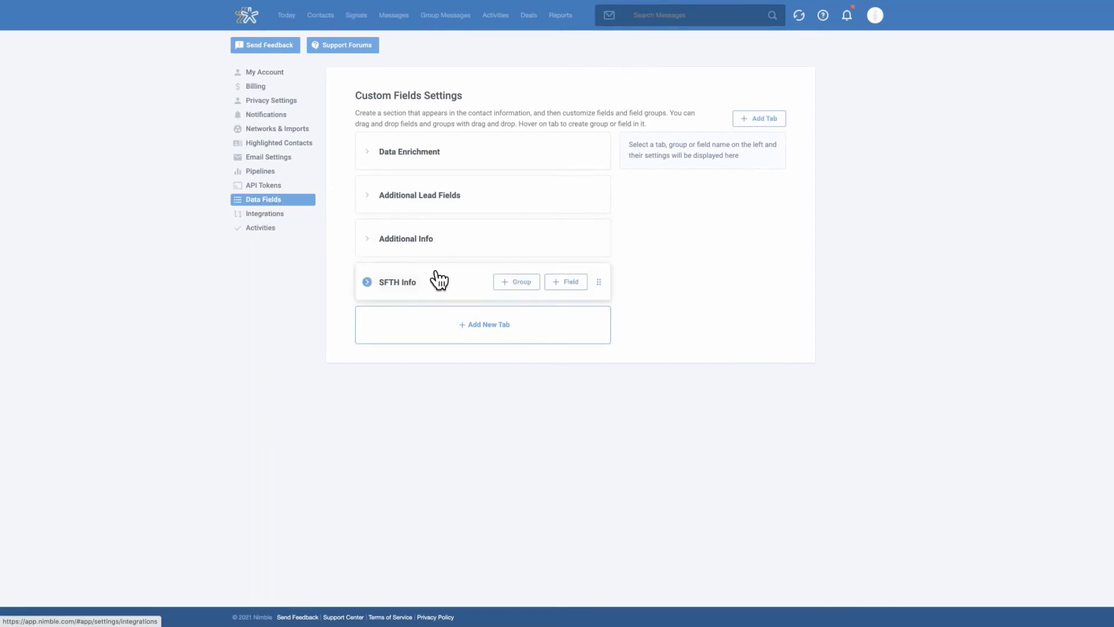
left_click(487, 329)
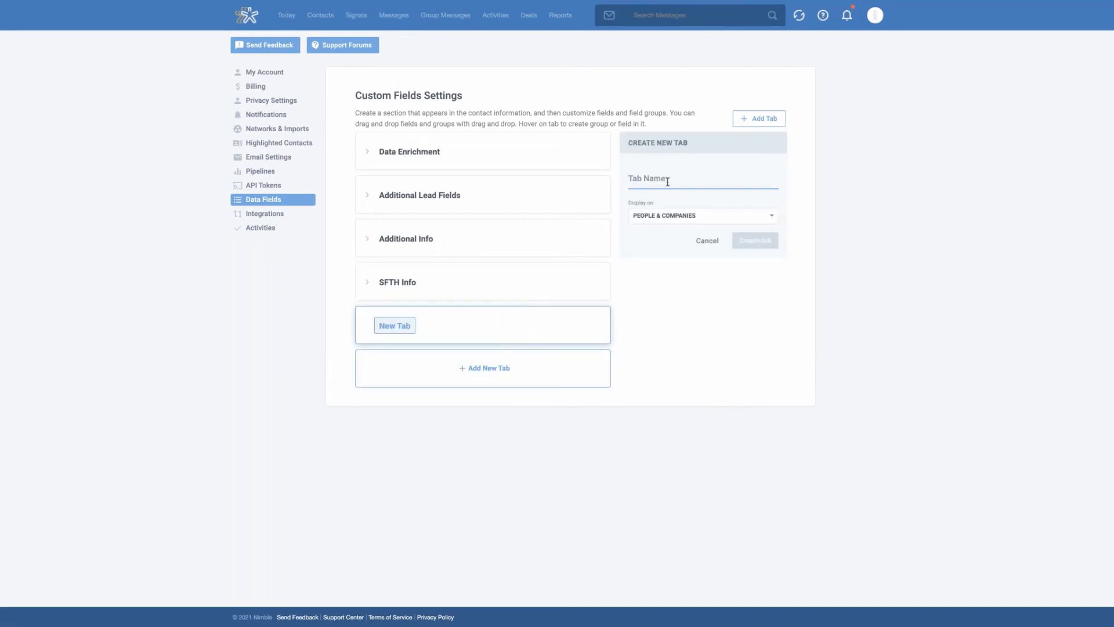
type("Example")
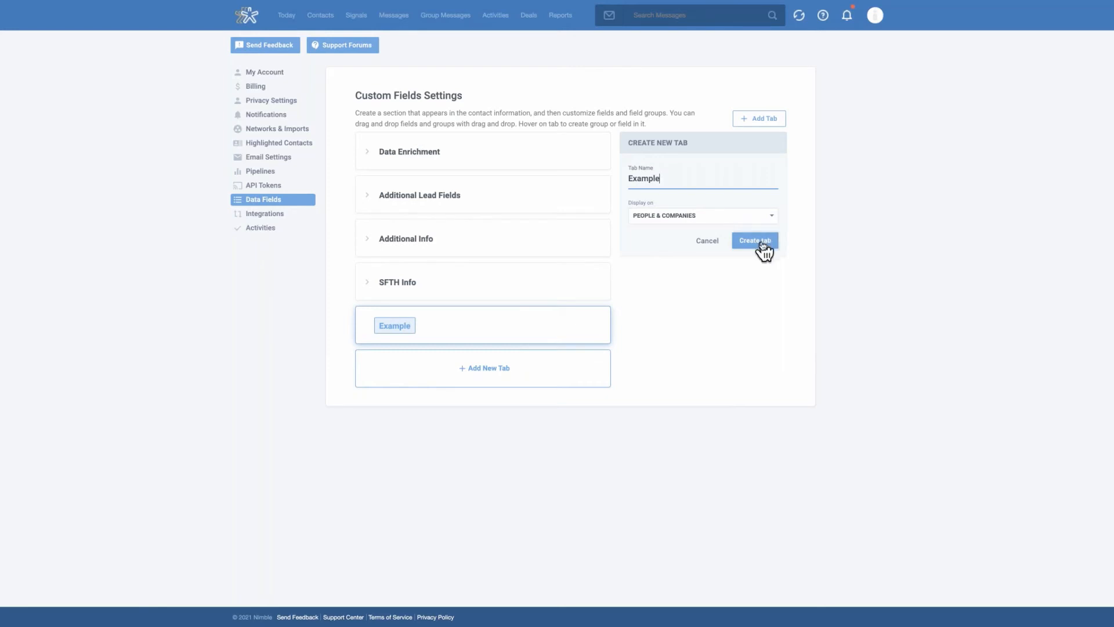
left_click(742, 219)
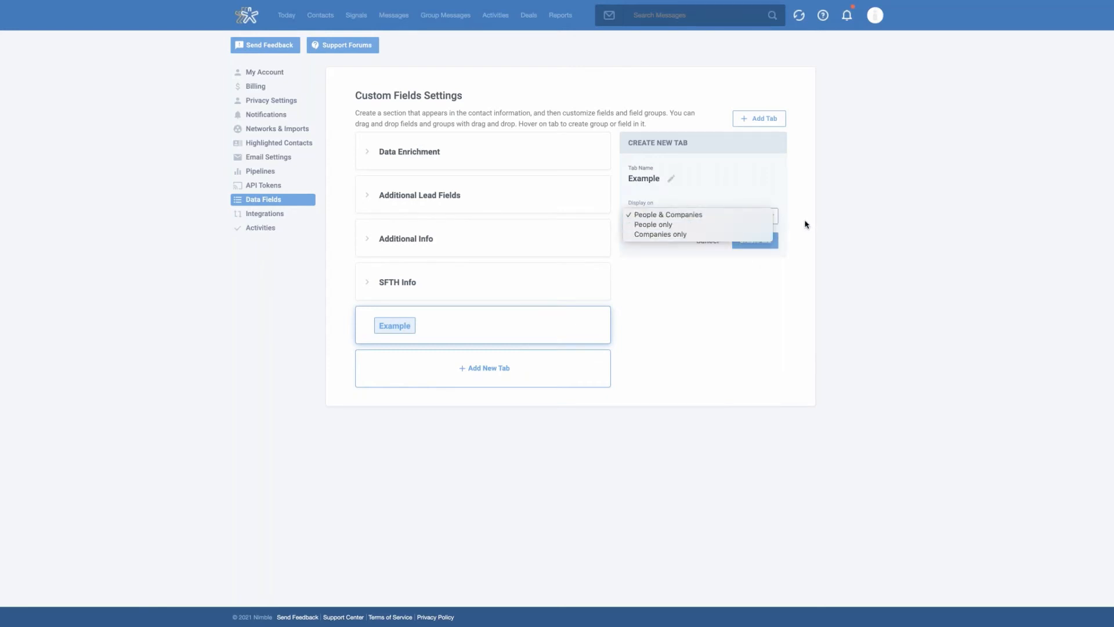
left_click(801, 235)
left_click(757, 240)
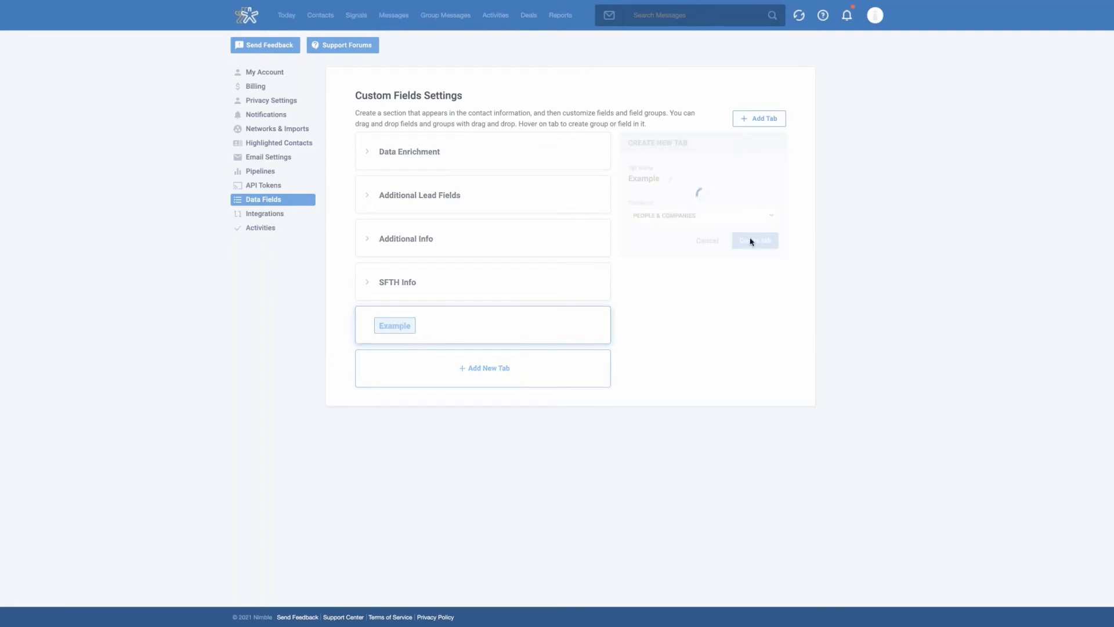
Create a group named "Customer Needs" with a different icon in the Example tab
mouse_move(534, 330)
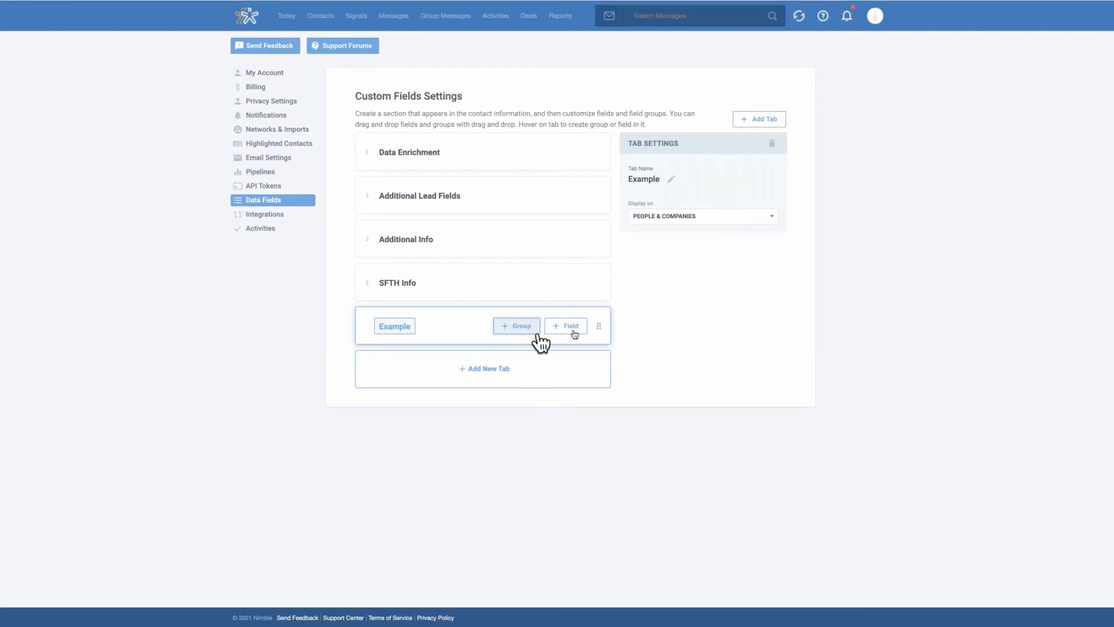
mouse_move(468, 328)
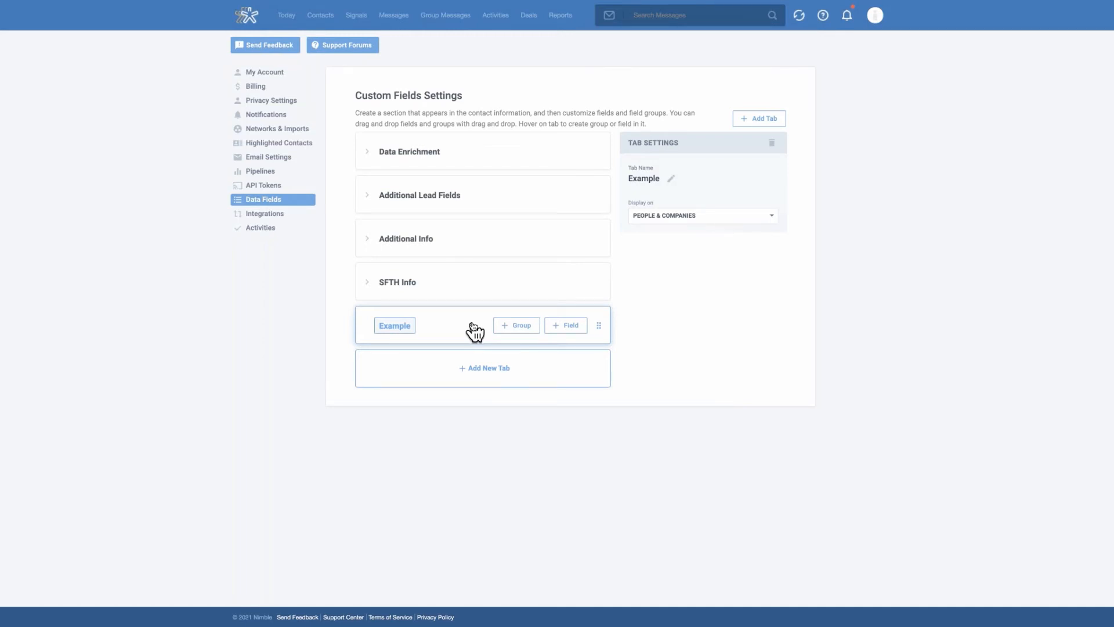
left_click(515, 330)
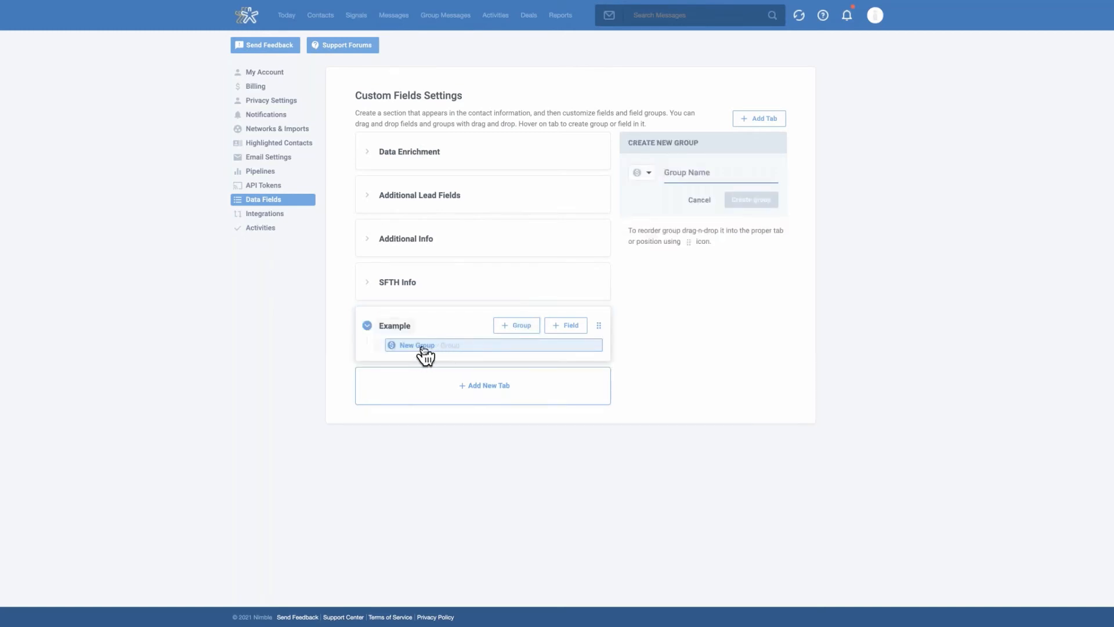
left_click(650, 177)
left_click(676, 197)
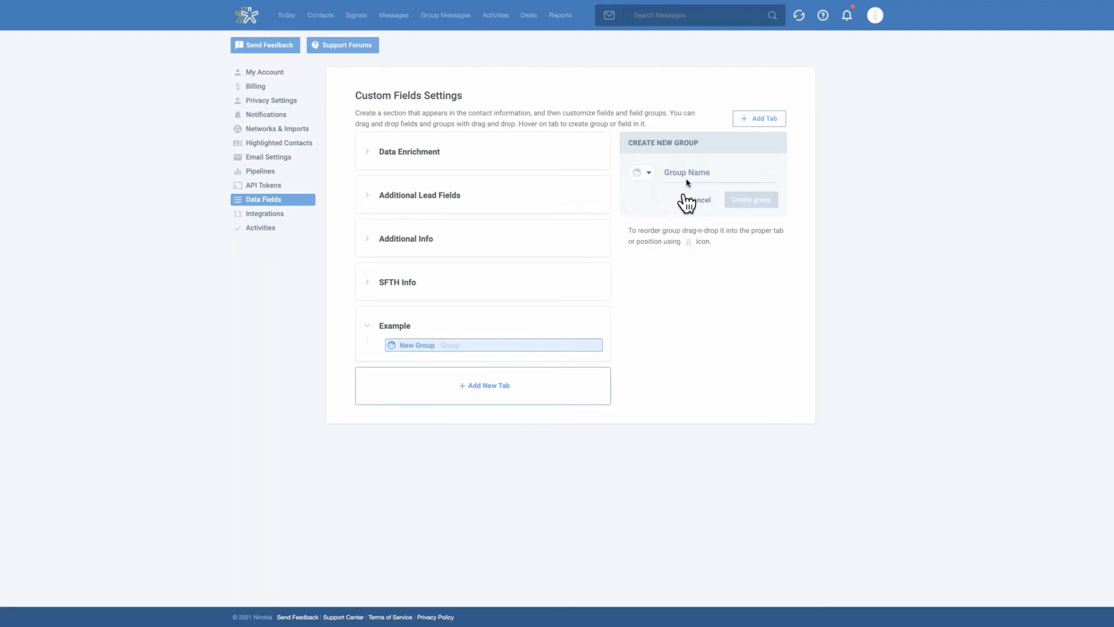
left_click(685, 174)
type("Customer Nee")
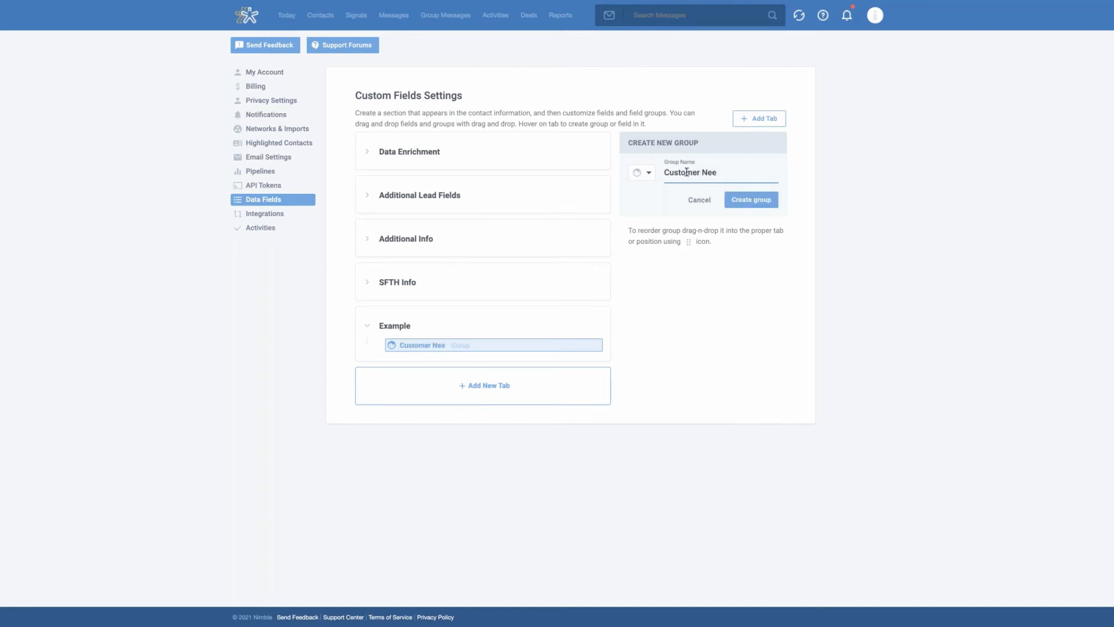
type("sds")
left_click(755, 200)
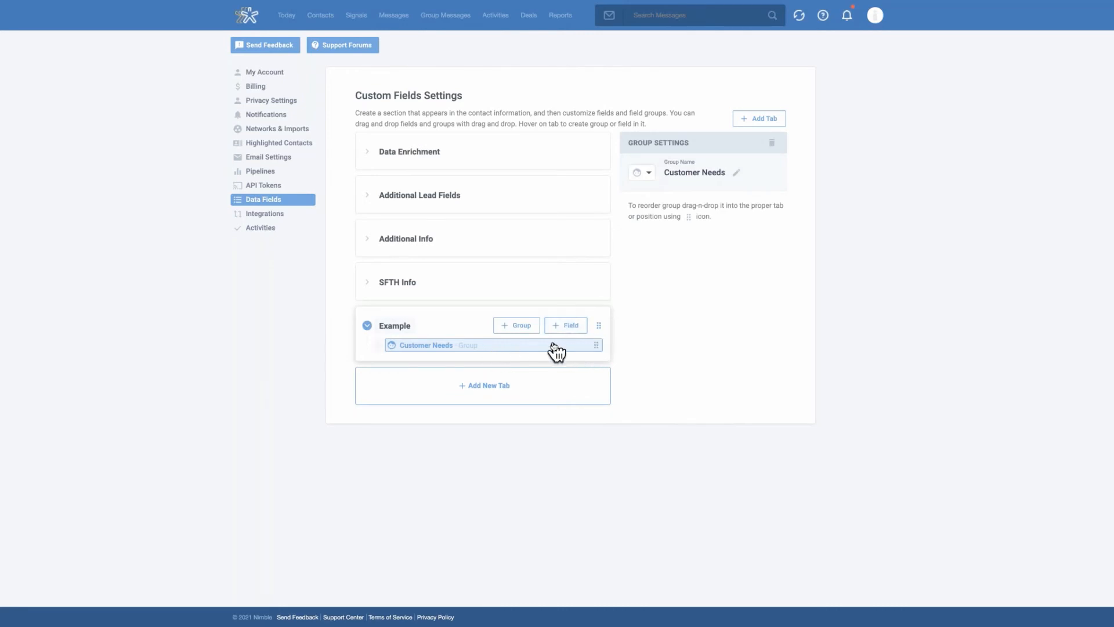
Start a new field named "CRM Features" in the Customer Needs group and set its type to Select Box
left_click(562, 326)
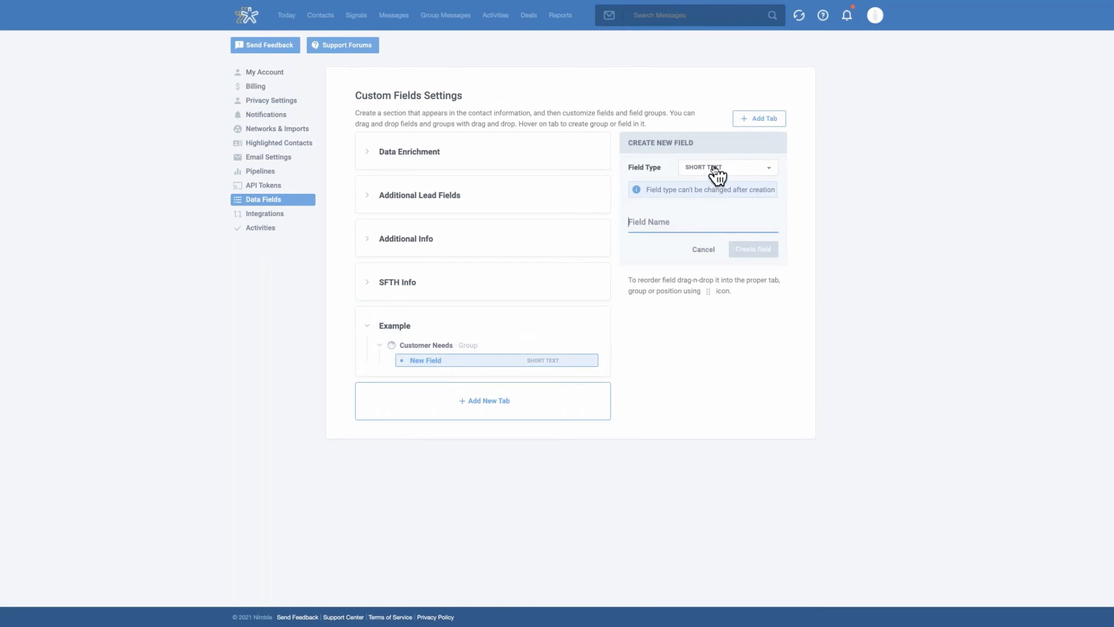
left_click(745, 173)
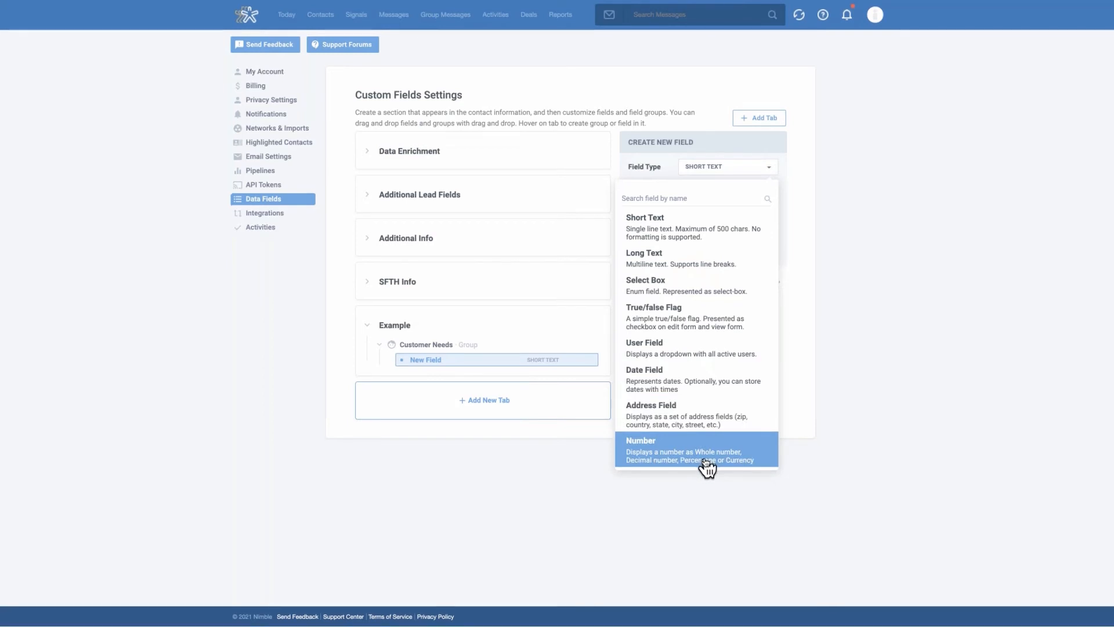
left_click(805, 185)
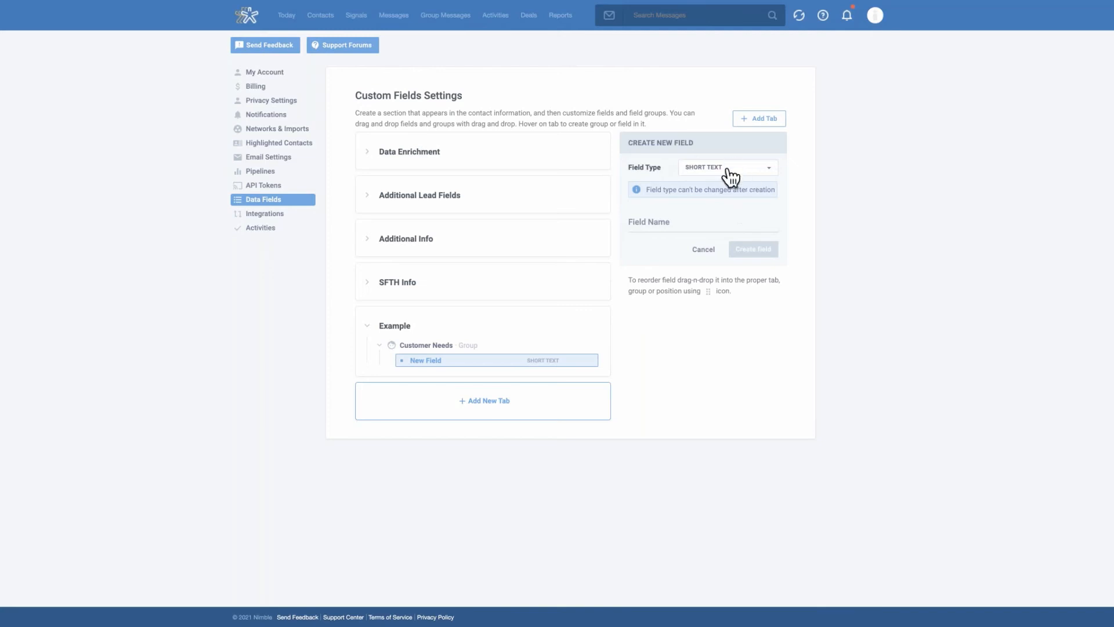
left_click(659, 218)
type("CRM Features")
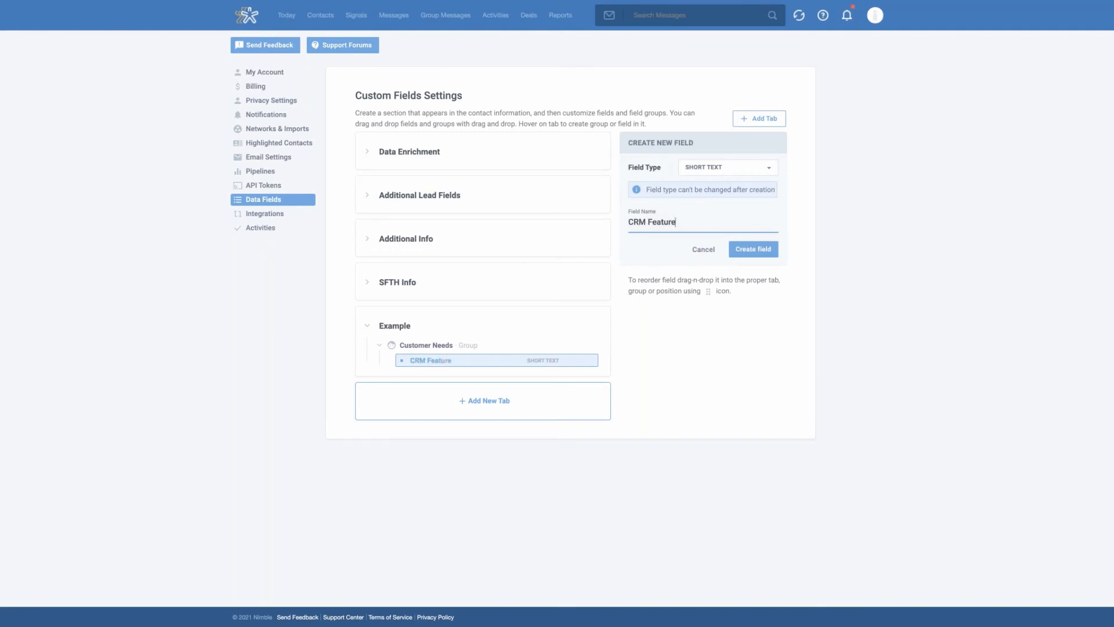
left_click(740, 171)
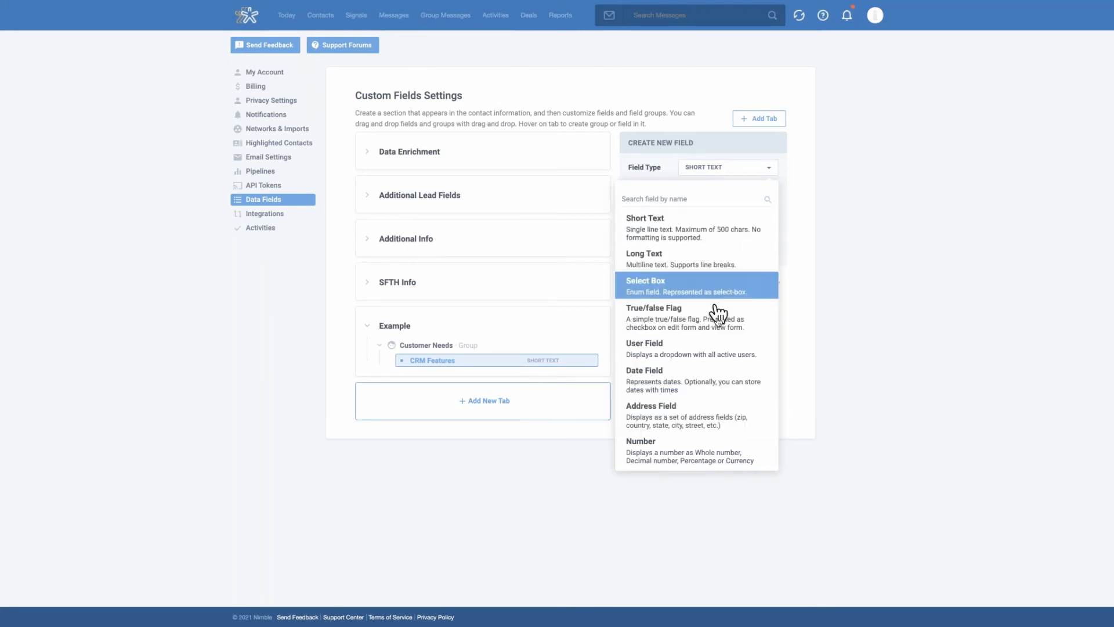
left_click(705, 283)
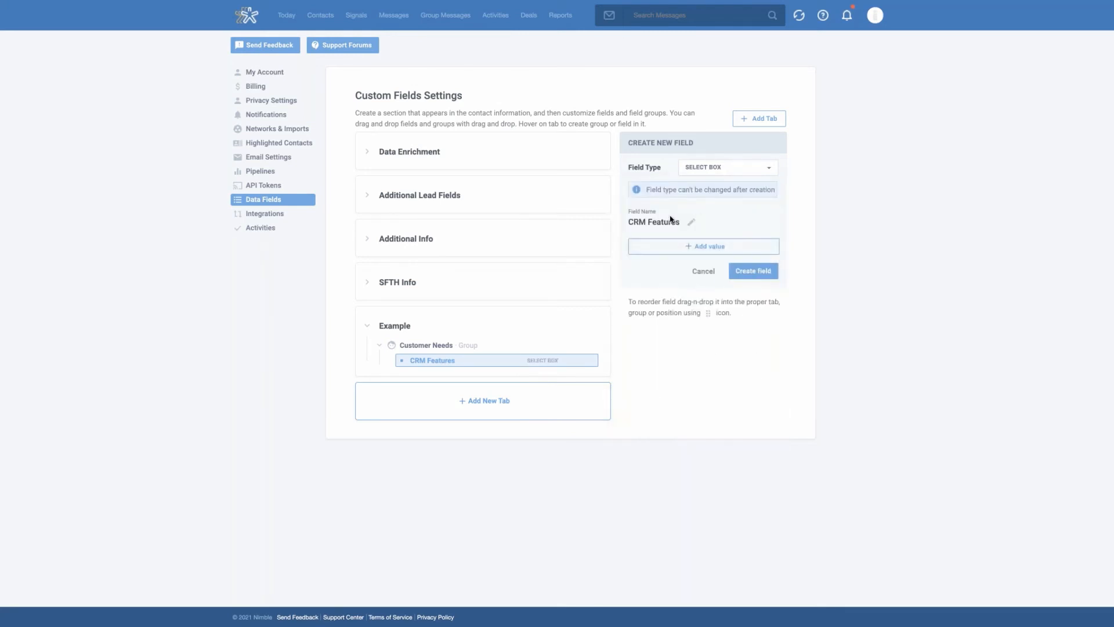
Add the values "Group Messaging" and "Pipeline Management" to the CRM Features field and create it
left_click(707, 256)
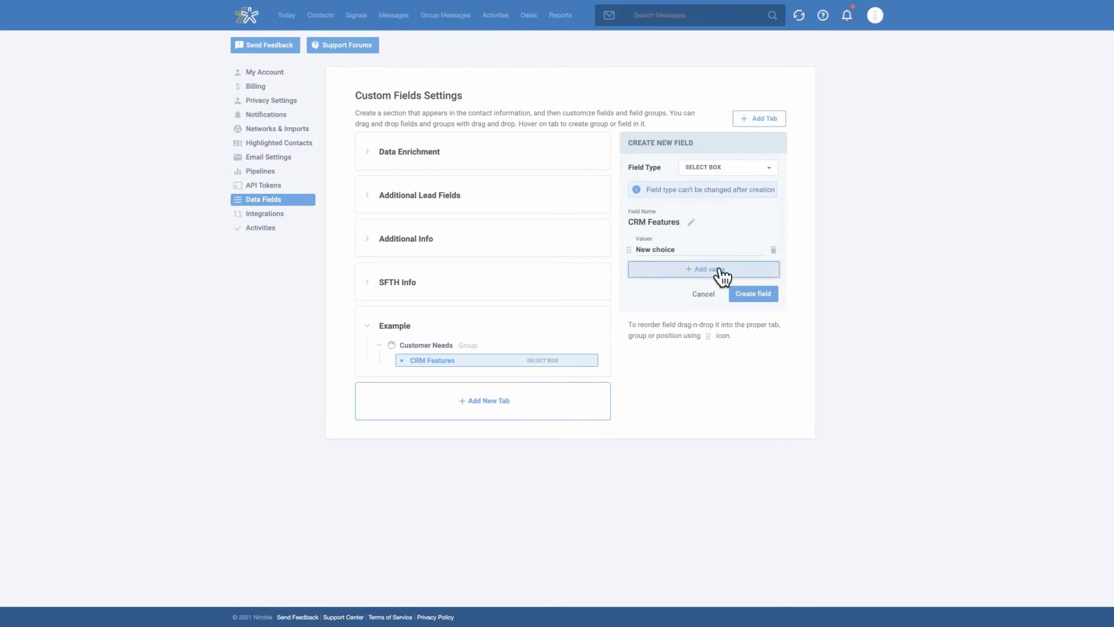
triple_click(671, 249)
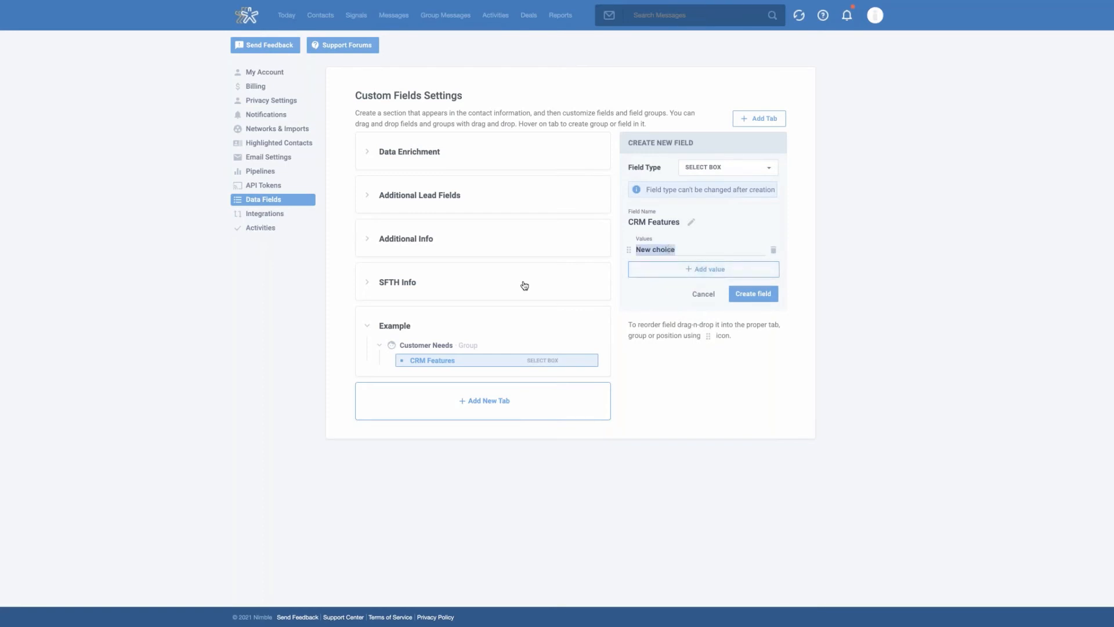
mouse_move(524, 284)
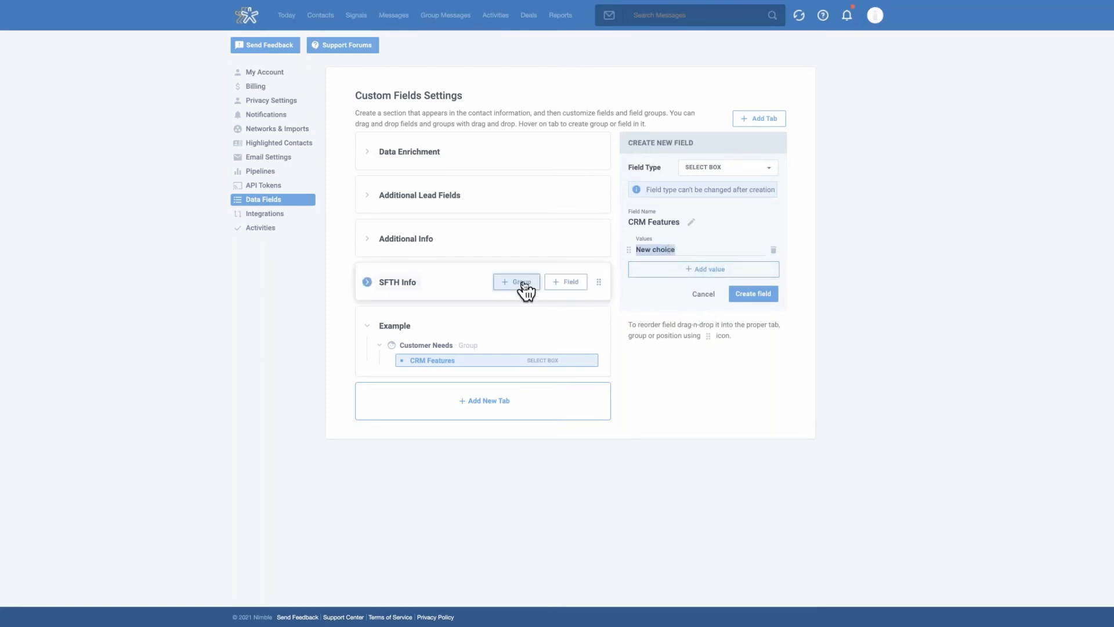
type("Group Messaging")
left_click(688, 270)
left_click_drag(676, 273, 636, 272)
type("Pipeline")
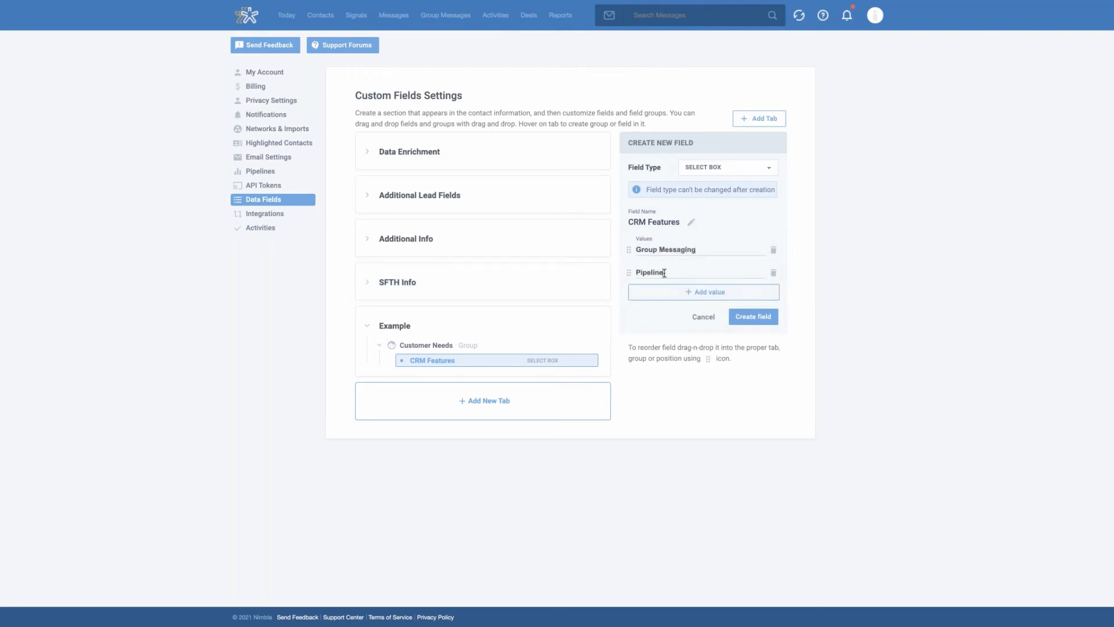
type(" Management")
left_click(767, 321)
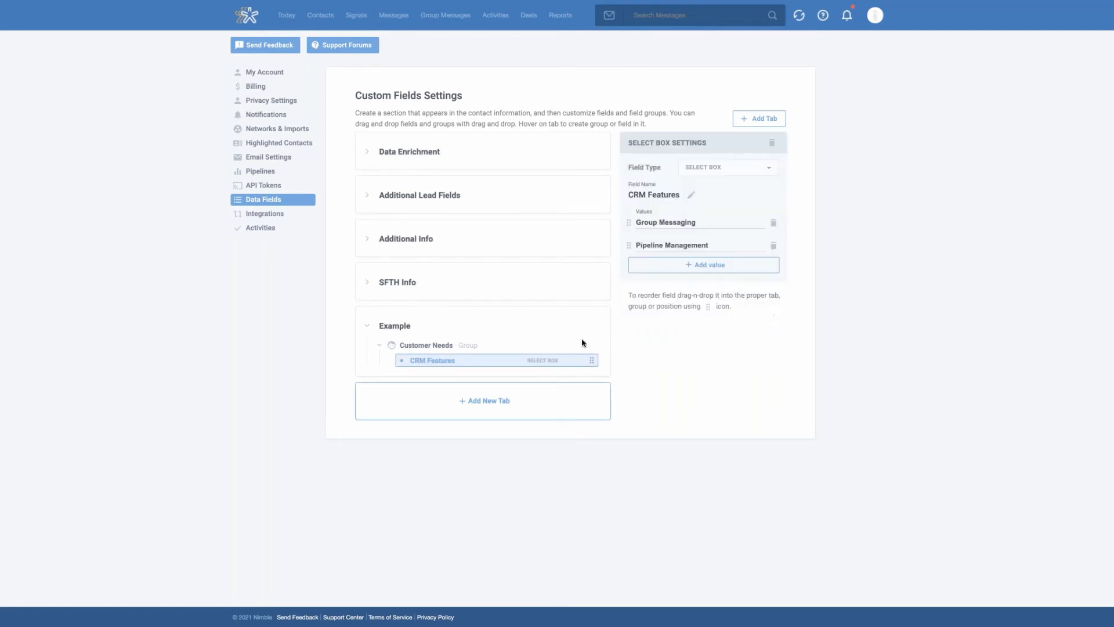
Create a second group named "Previous CRM" in the Example tab
mouse_move(522, 328)
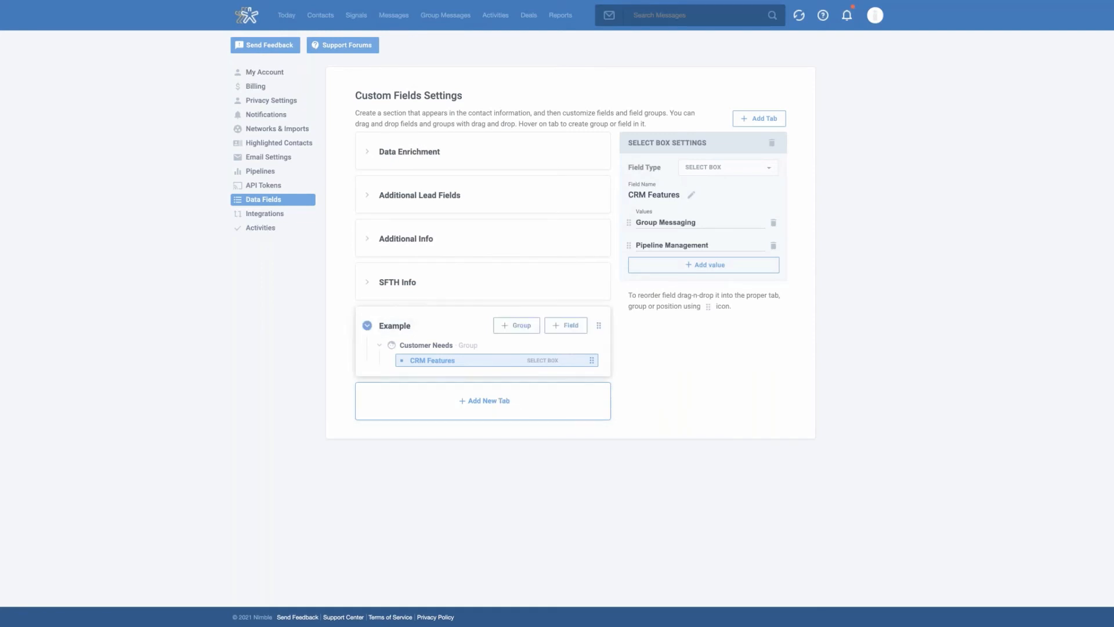
left_click(521, 327)
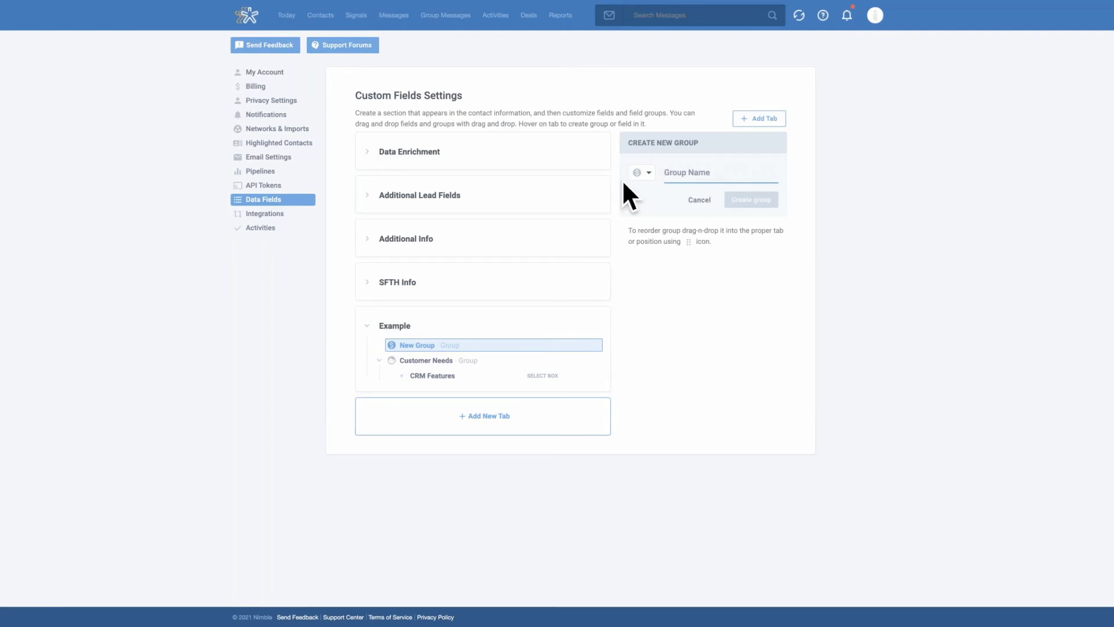
type("Previo")
type("us ")
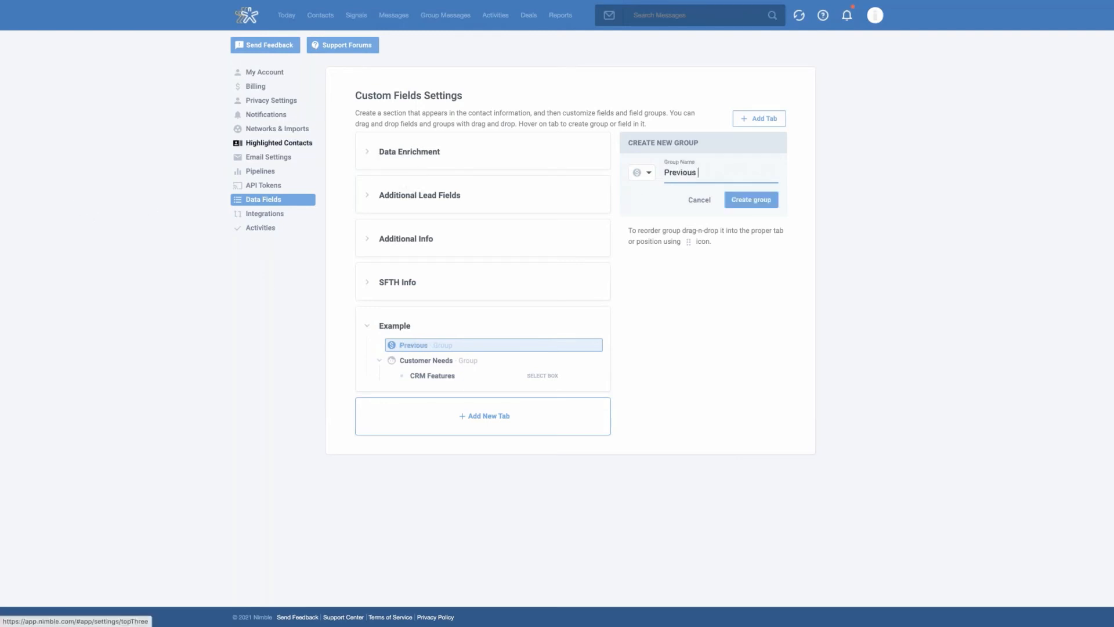
type("CRM")
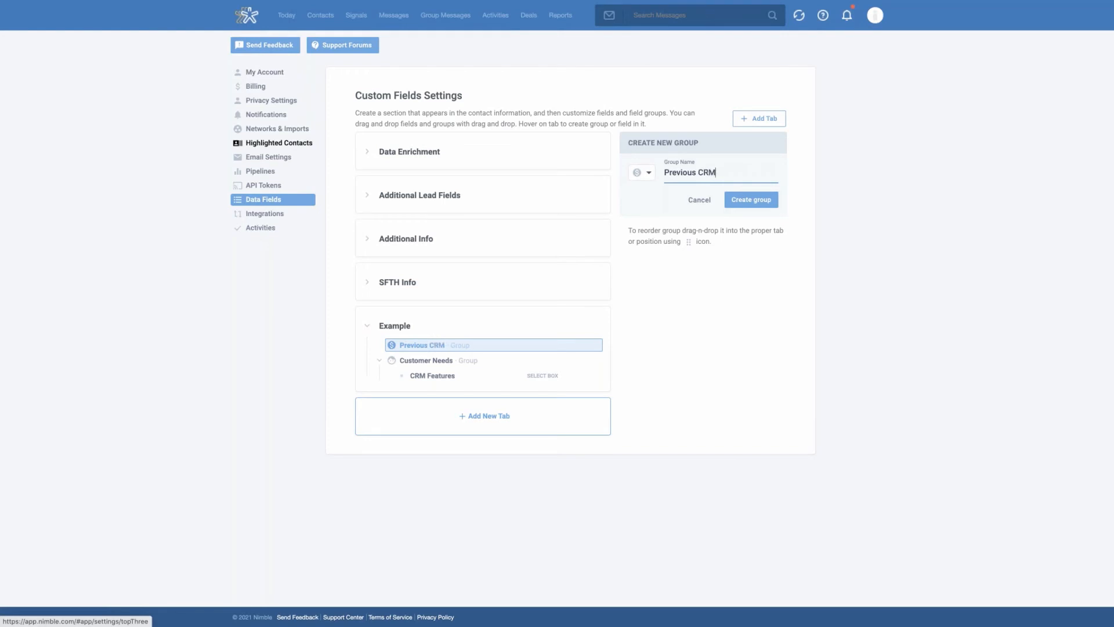
left_click(752, 200)
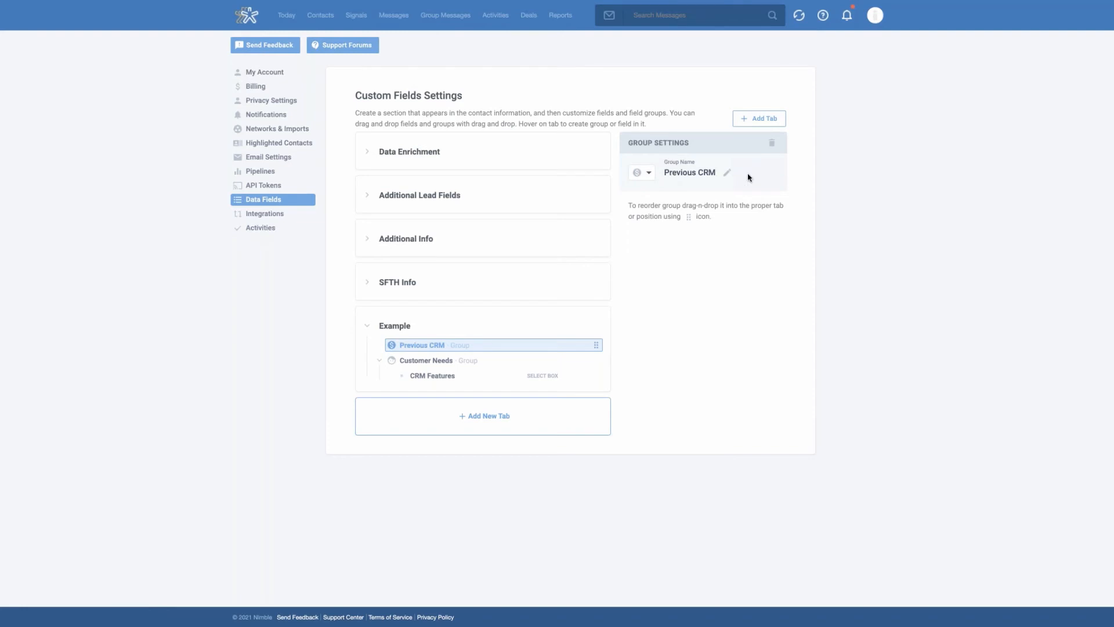
Create a Short Text field named "Any field type" in the Previous CRM group
mouse_move(460, 353)
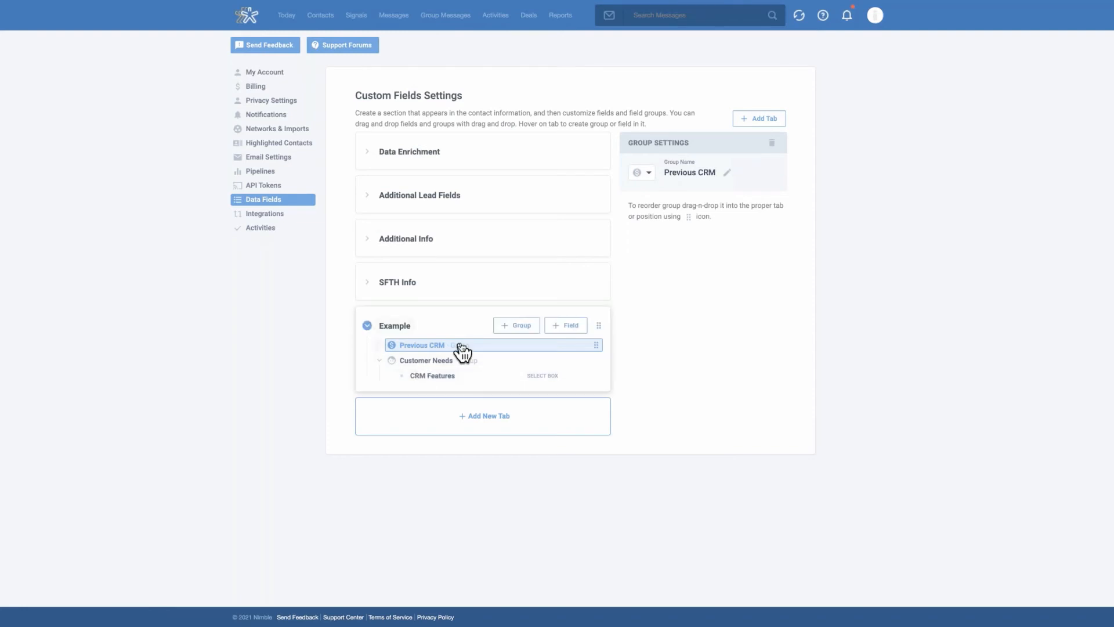
left_click(573, 330)
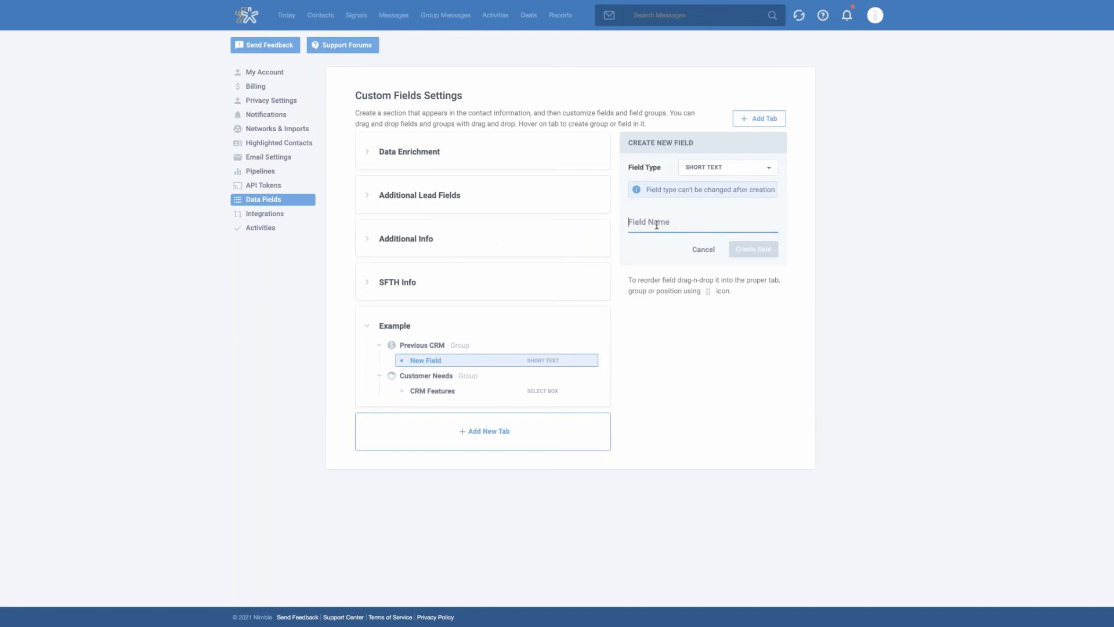
type("A")
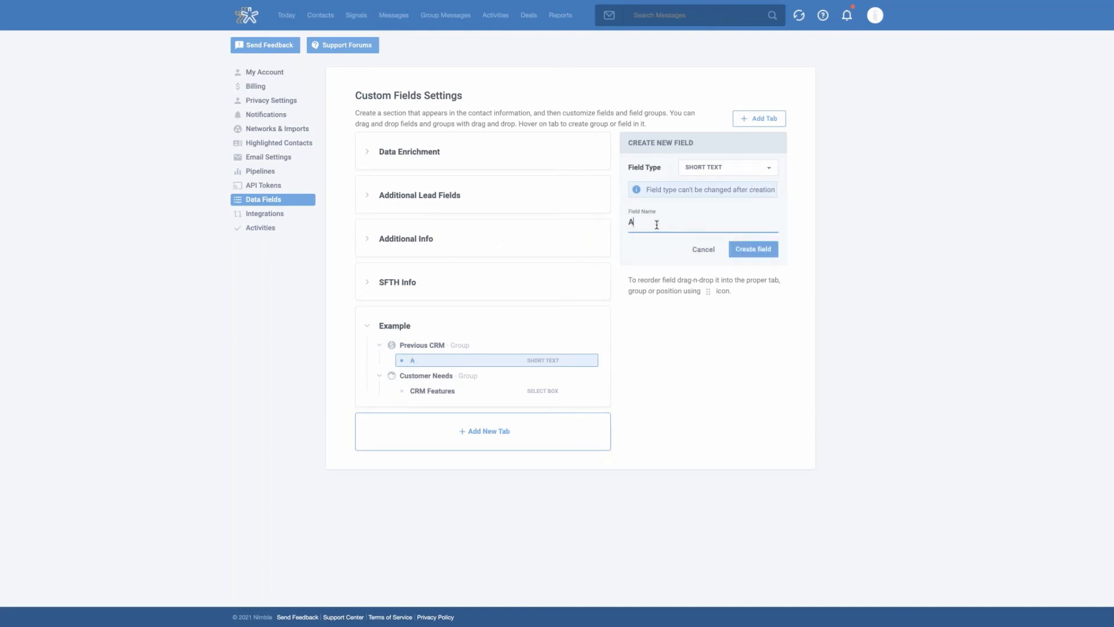
type("ny field type")
left_click(761, 251)
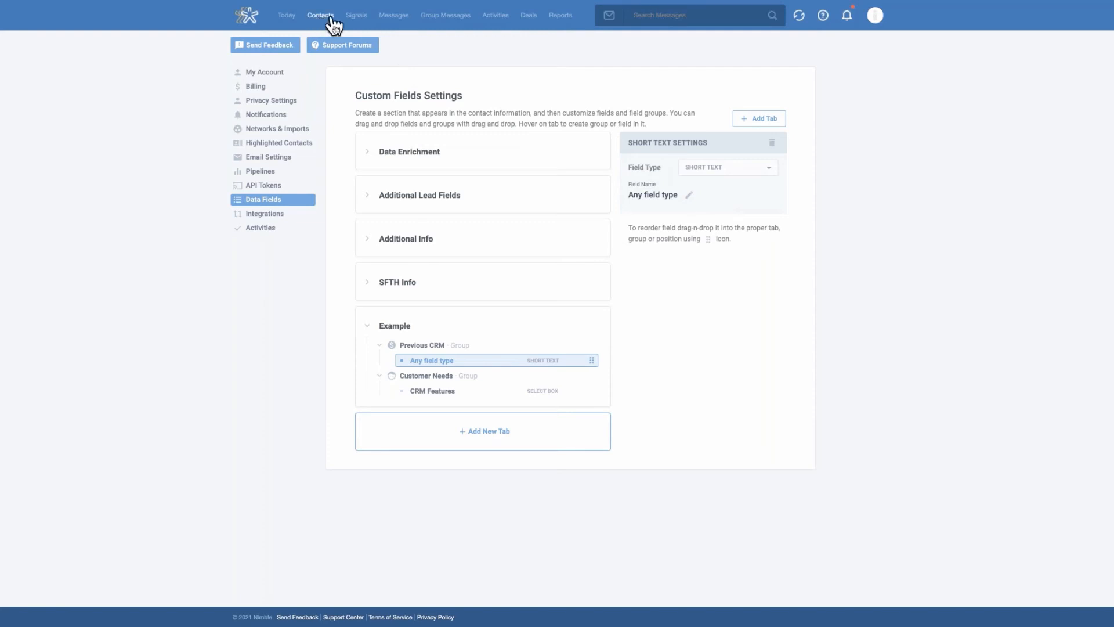
Open the first recently viewed contact and display the Example section of its data fields
left_click(310, 17)
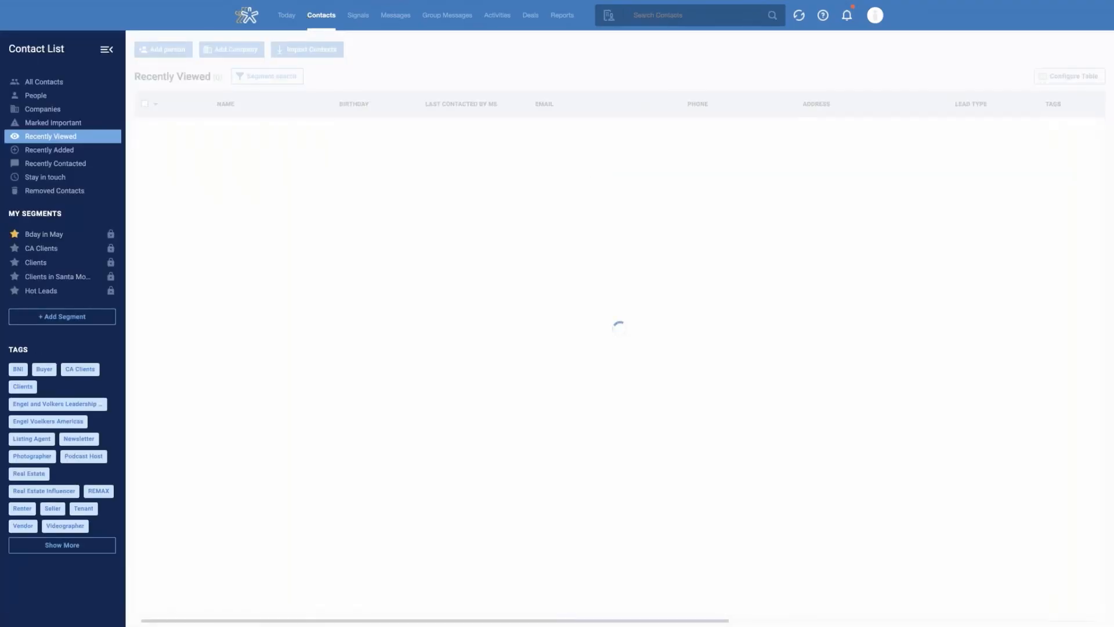
left_click(246, 130)
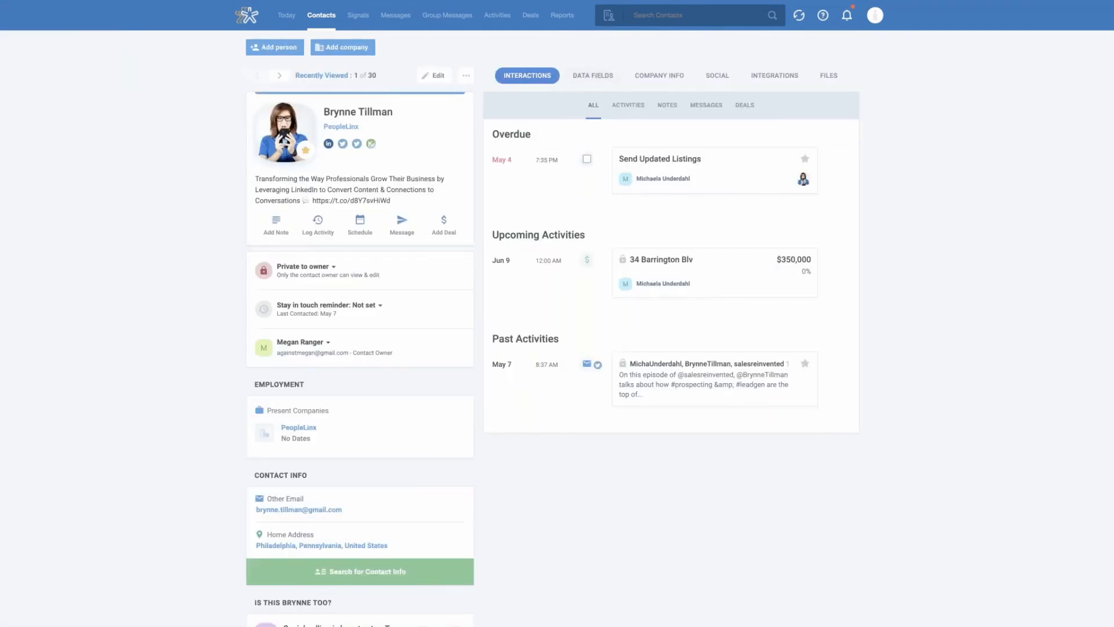
left_click(603, 85)
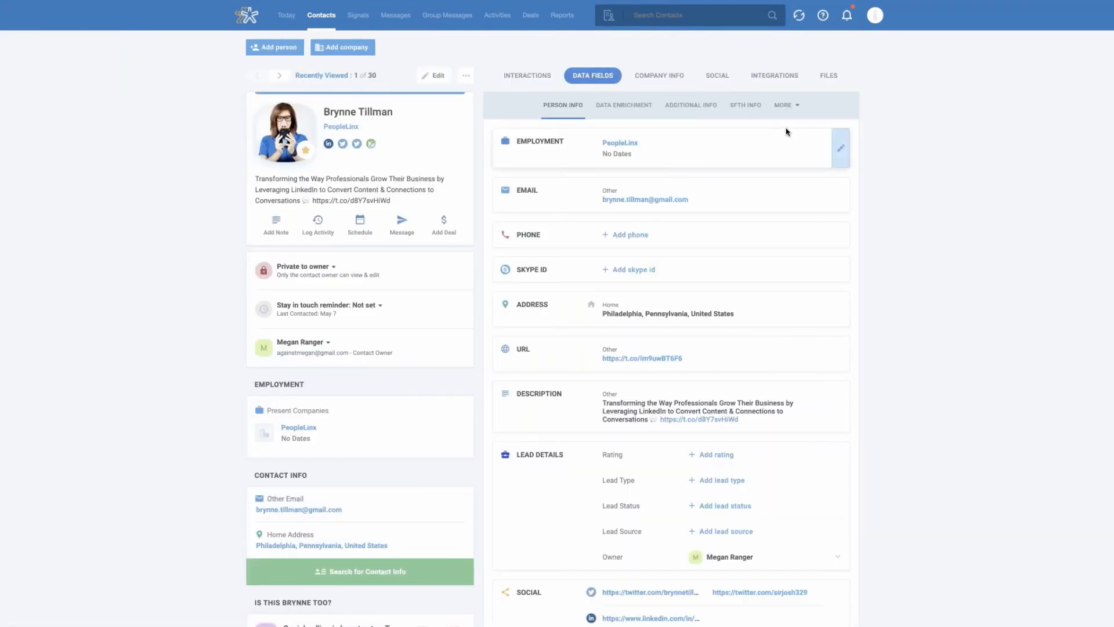
left_click(801, 116)
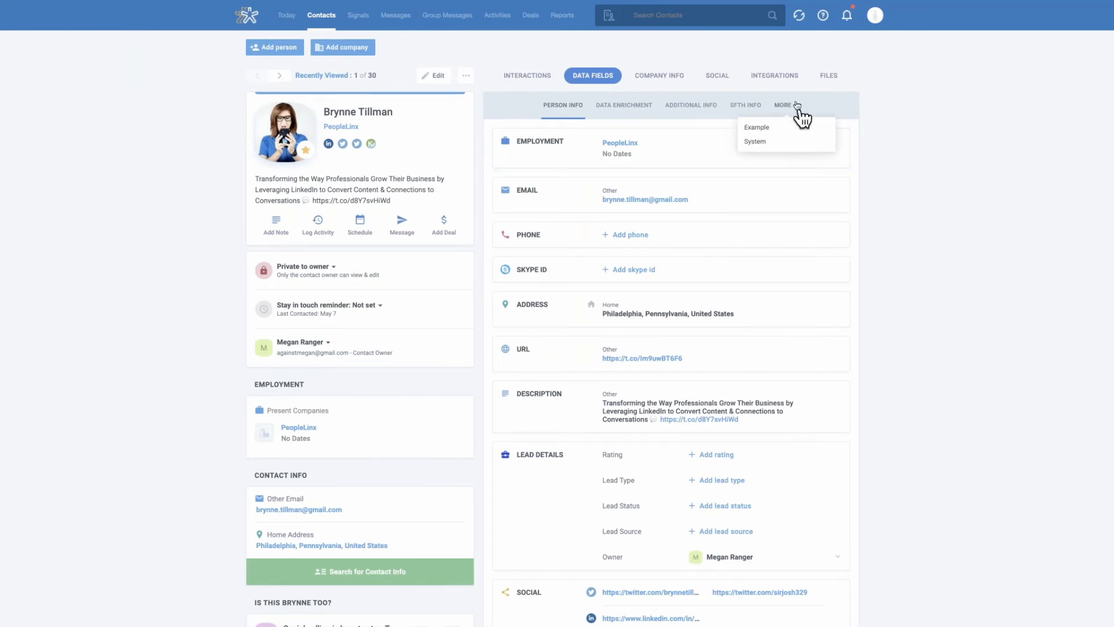
left_click(772, 130)
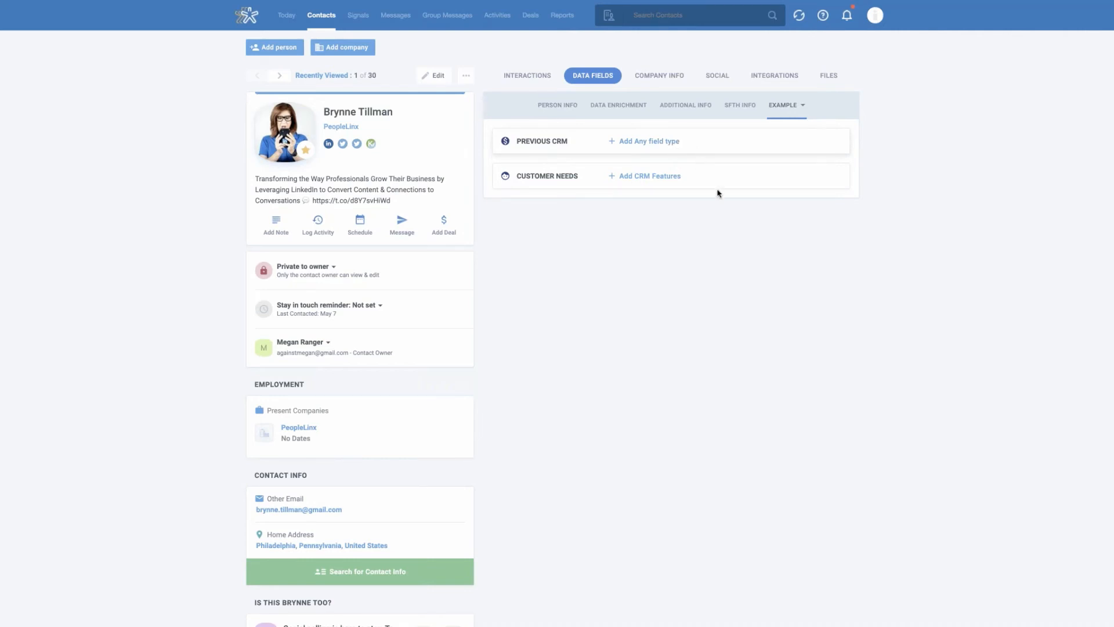
Set the contact's CRM Features field under Customer Needs to Pipeline Management
left_click(651, 177)
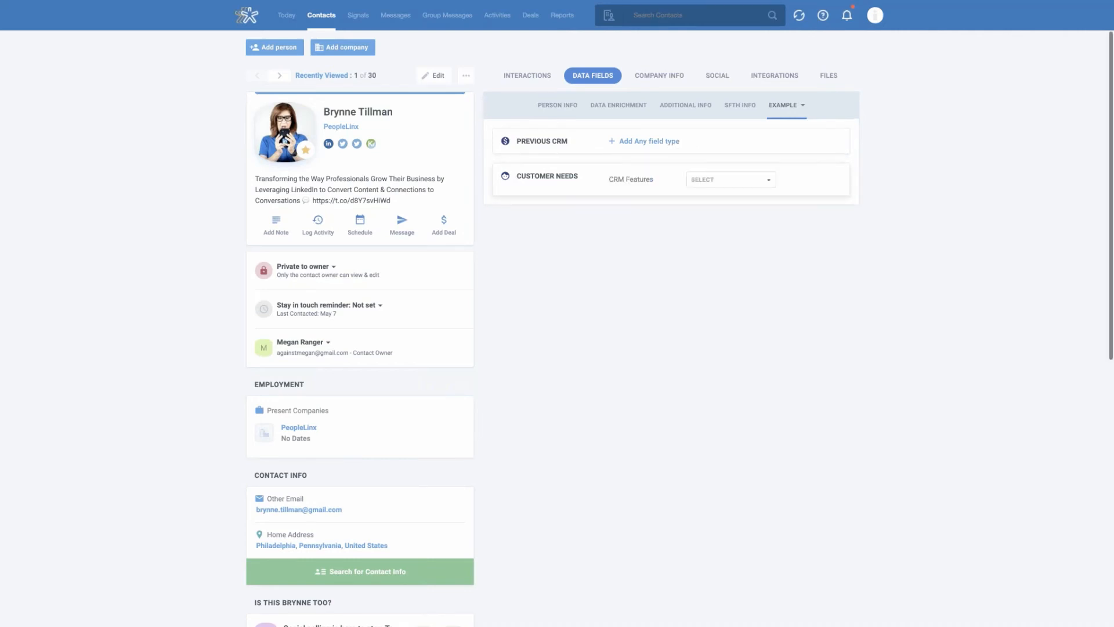
left_click(737, 181)
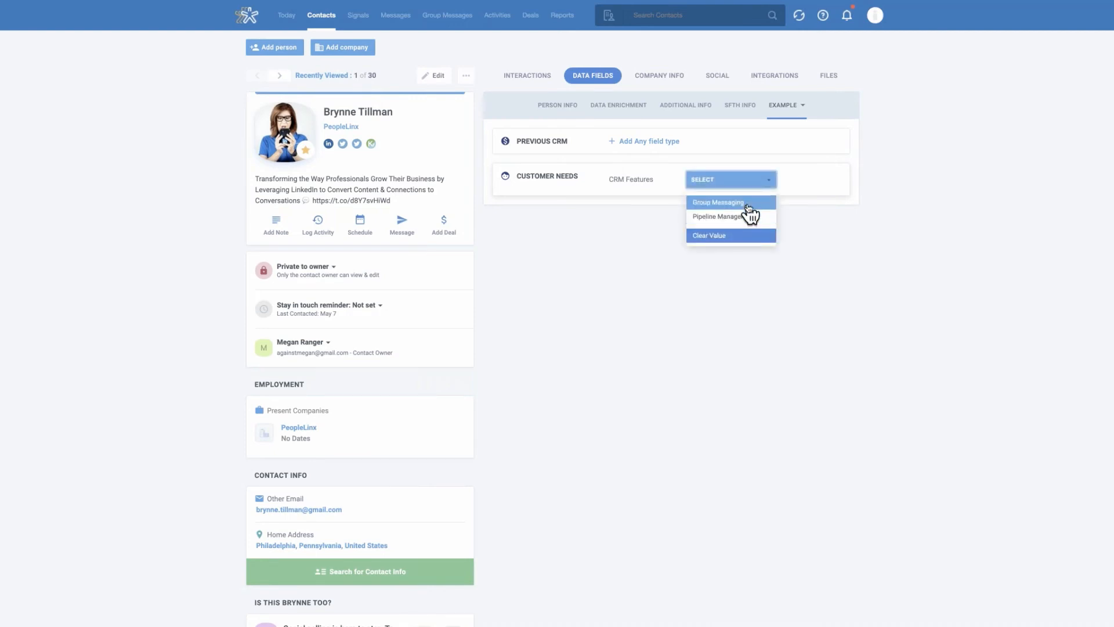
left_click(749, 218)
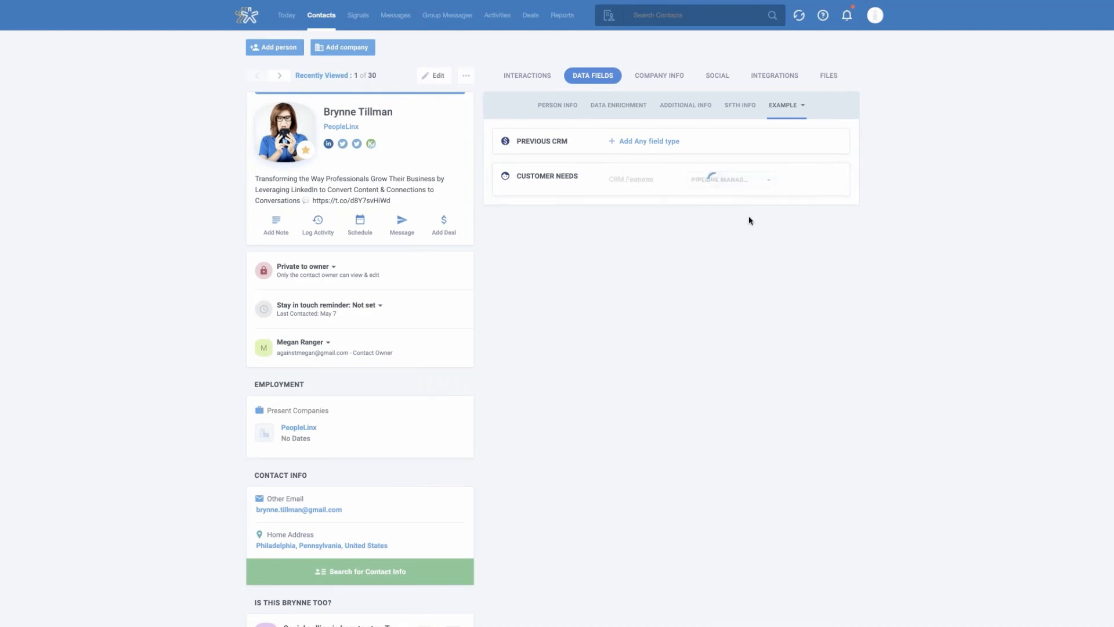
left_click(653, 142)
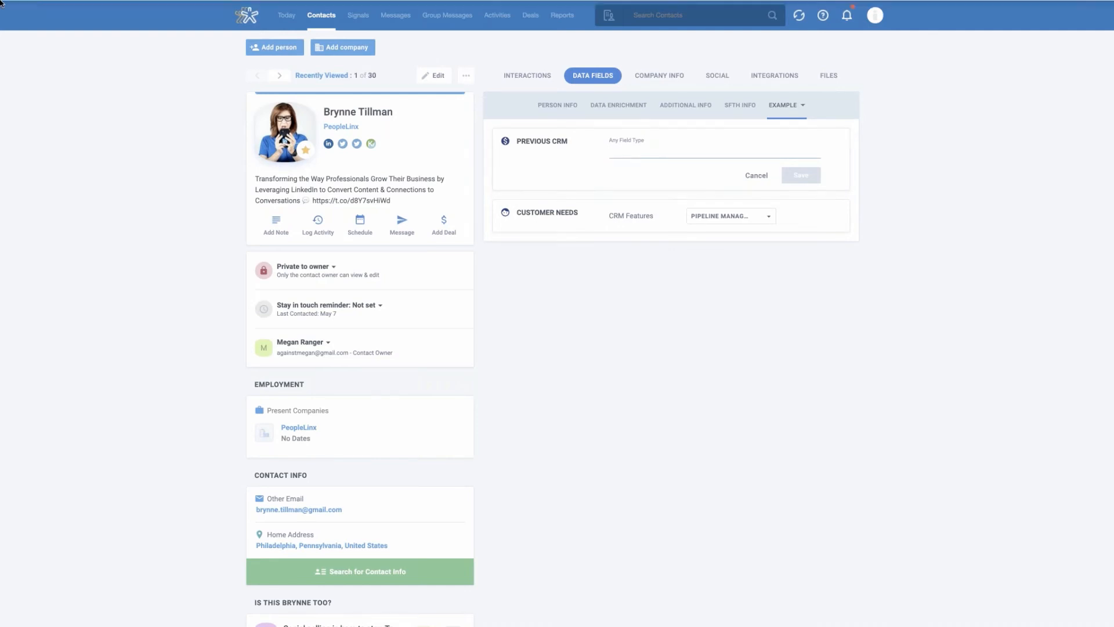
mouse_move(123, 3)
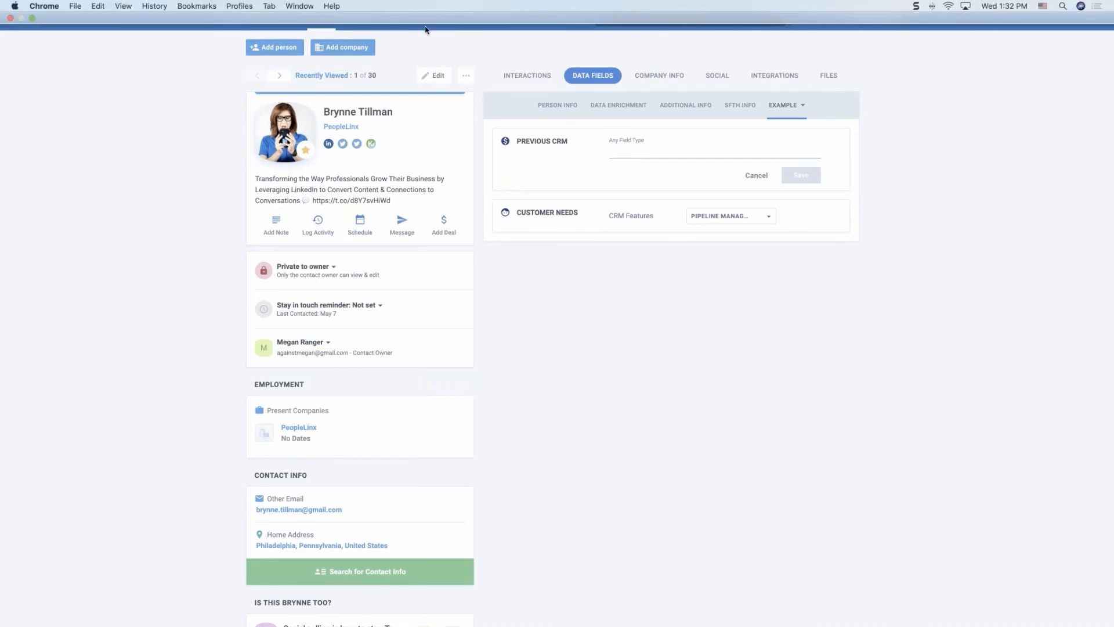
left_click(758, 178)
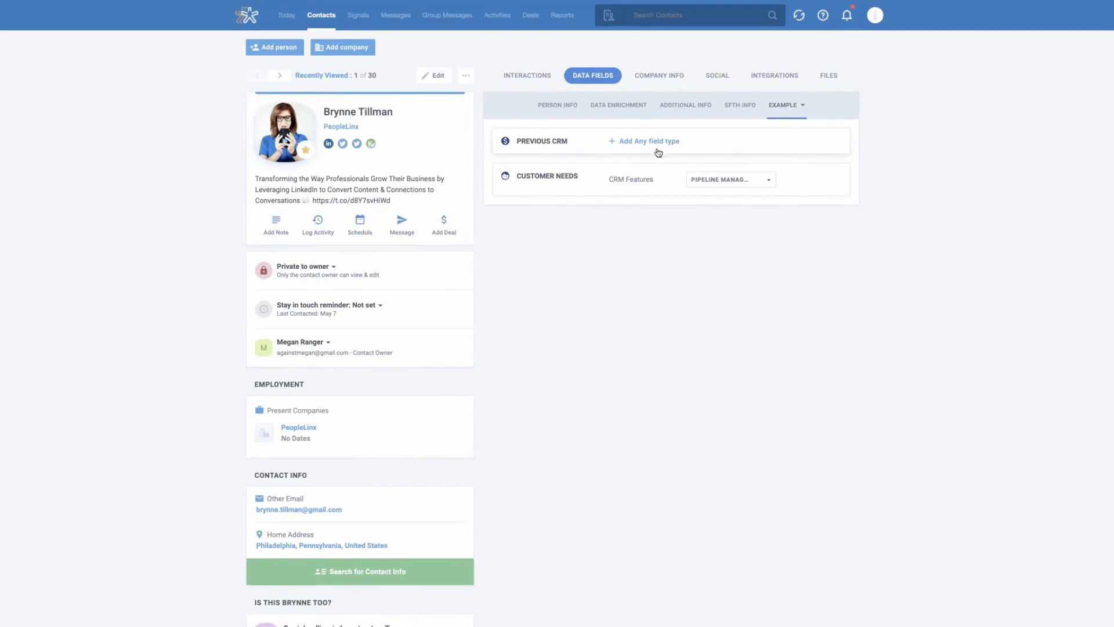
Open the CSV import page of the import wizard in the Networks & Imports settings
left_click(876, 20)
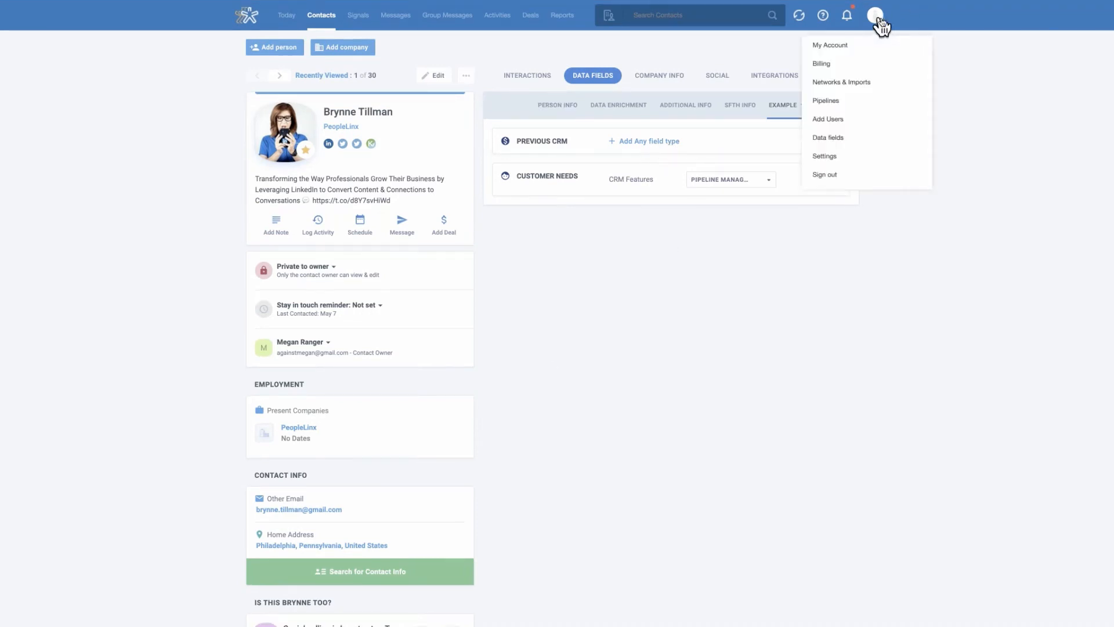
left_click(893, 88)
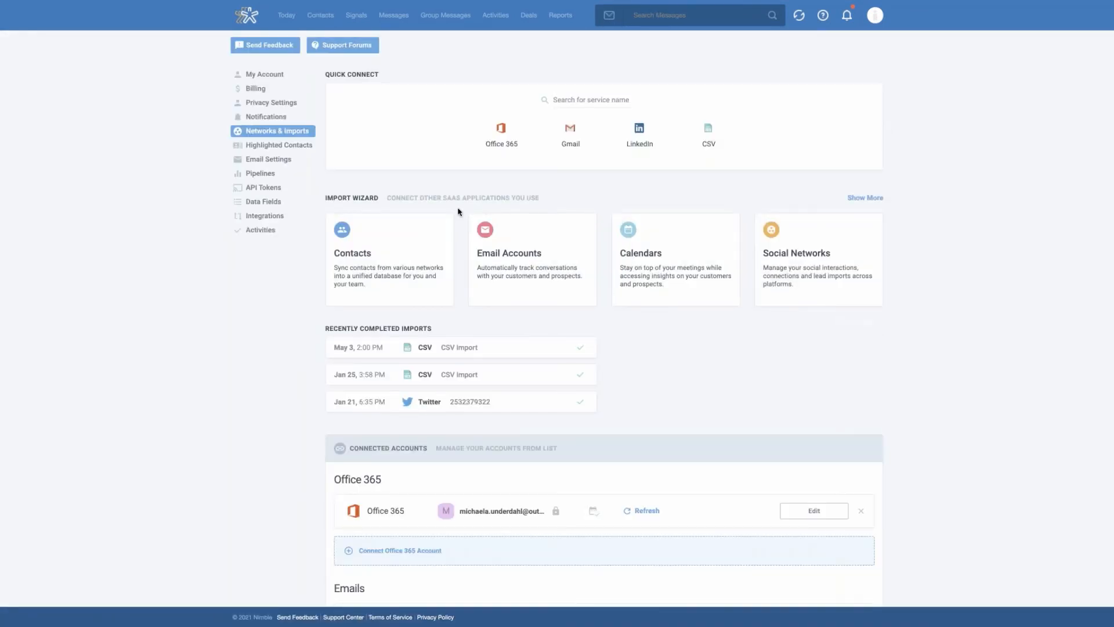
left_click(712, 133)
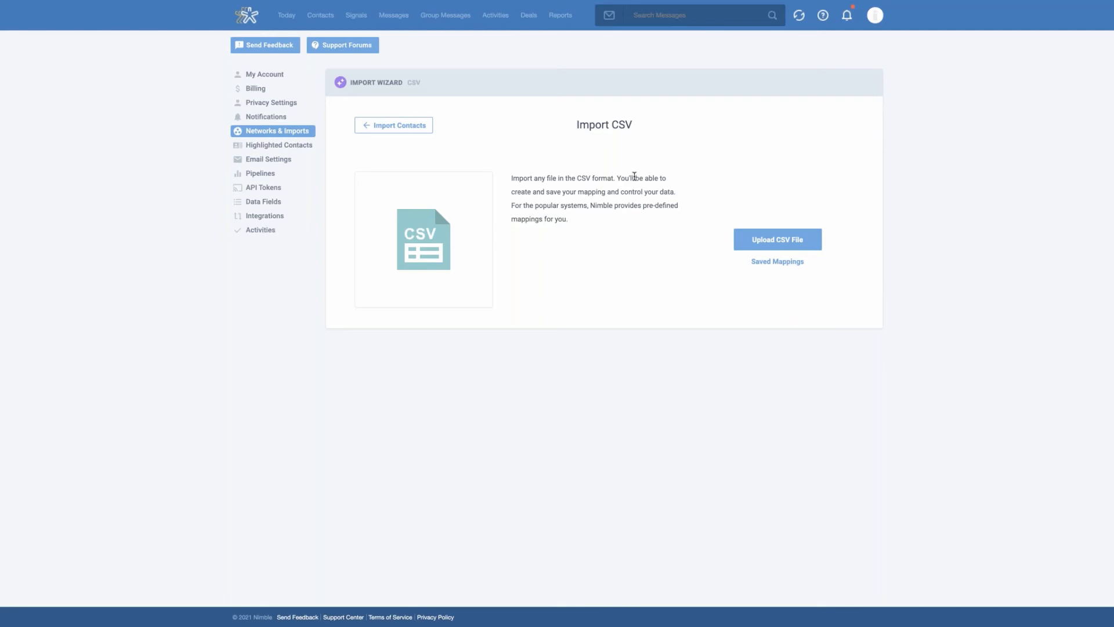
Select all recently viewed contacts in the contact list and add the existing tag "Clients" to them
left_click(319, 19)
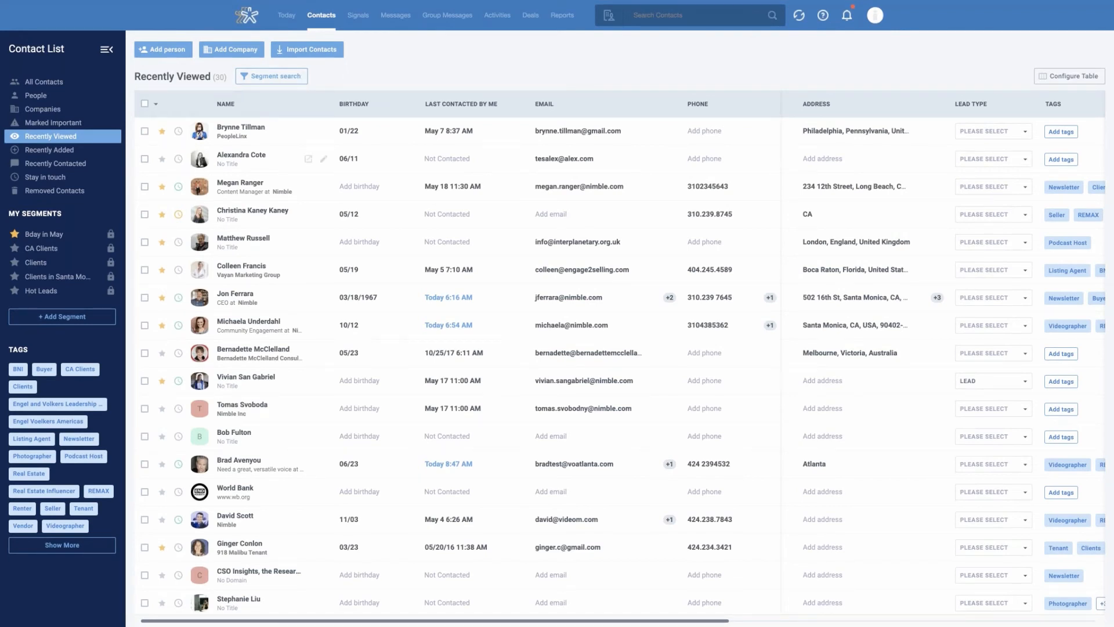
left_click(145, 105)
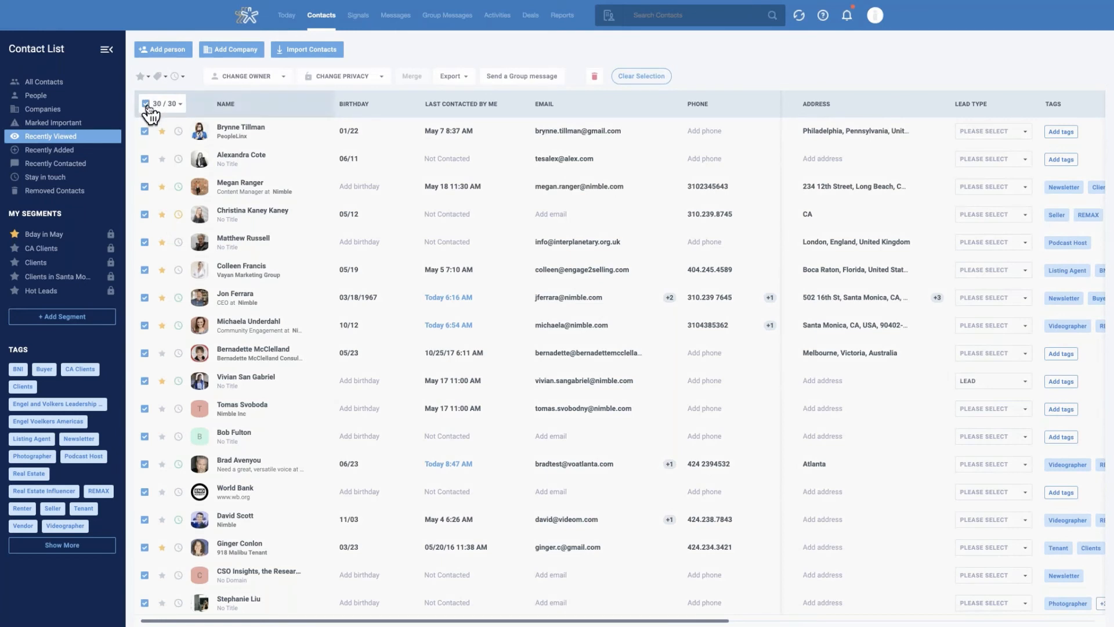
left_click(160, 77)
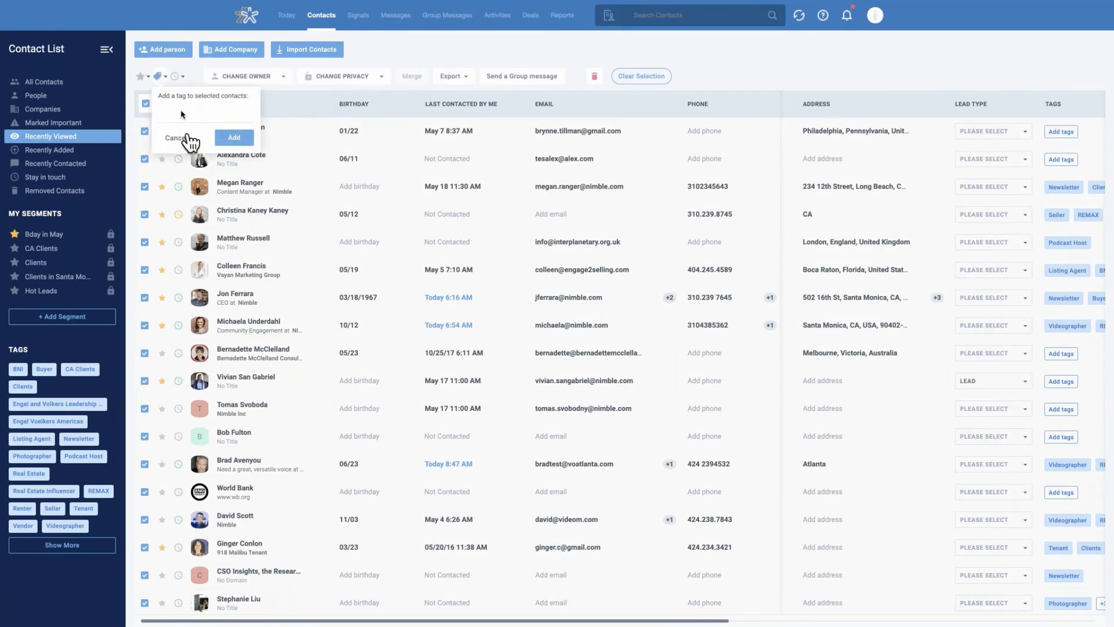
type("clien")
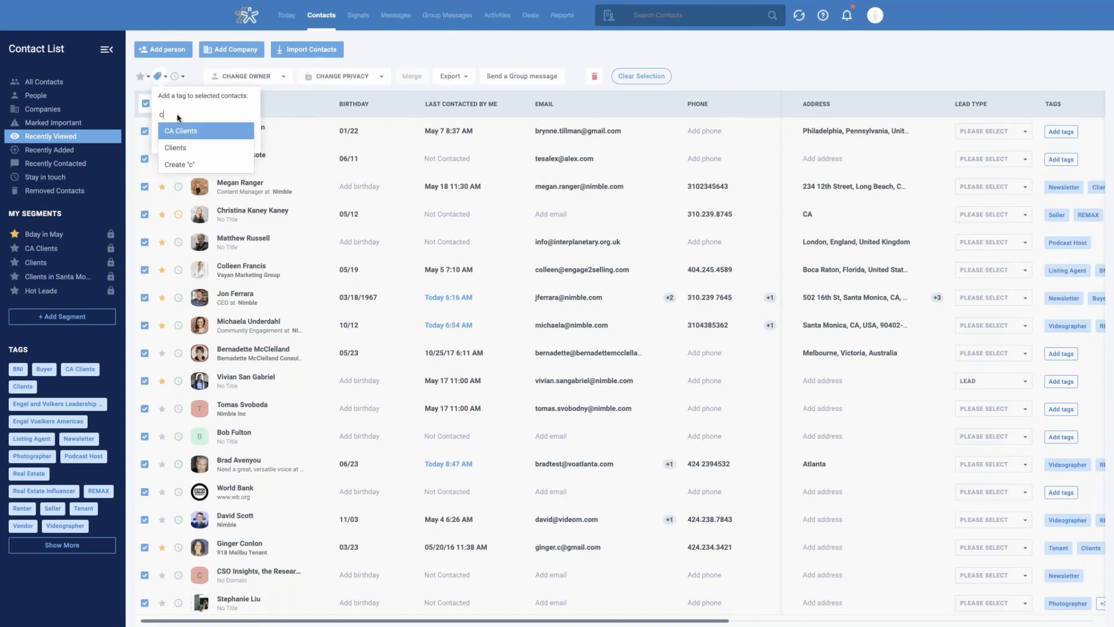
left_click(187, 148)
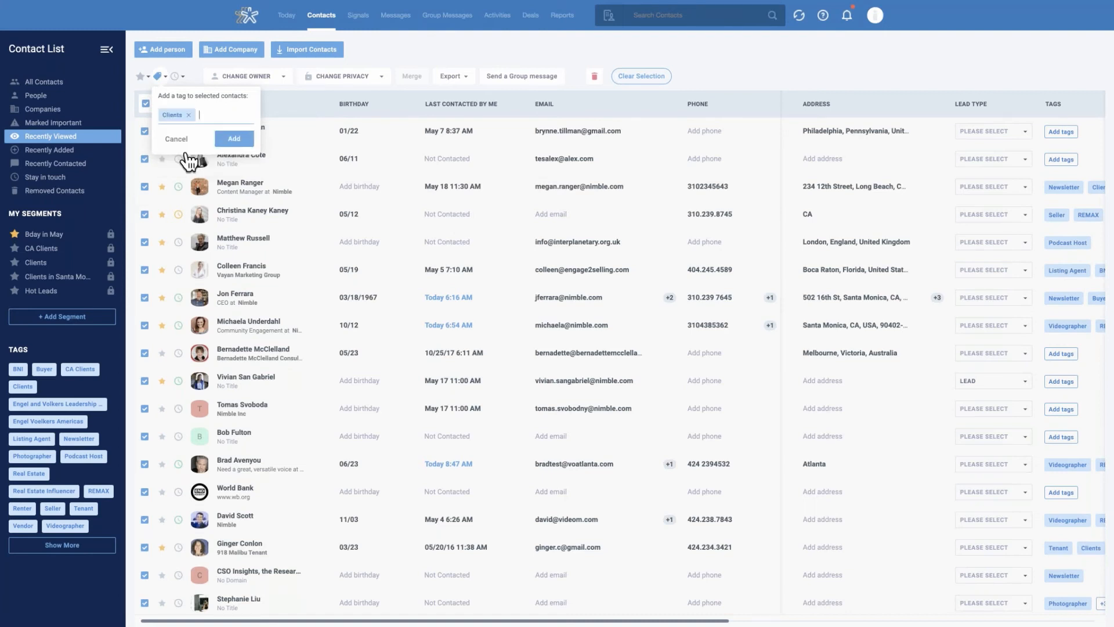
left_click(229, 138)
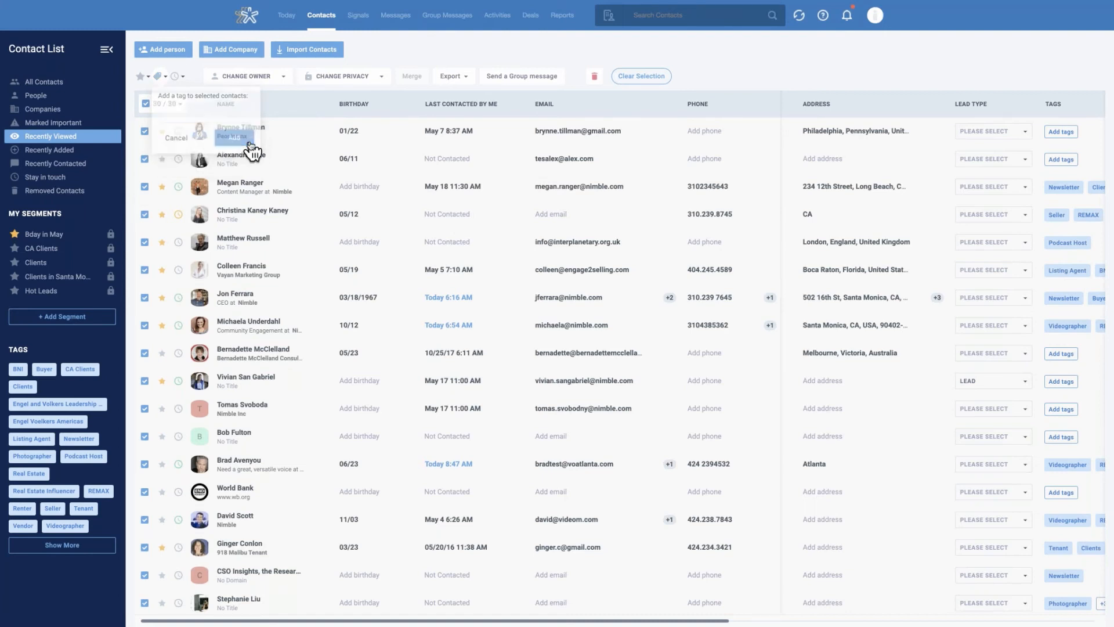
Create a new tag "OK Clients" and add it to all the selected contacts
left_click(159, 77)
type("OK Clinets")
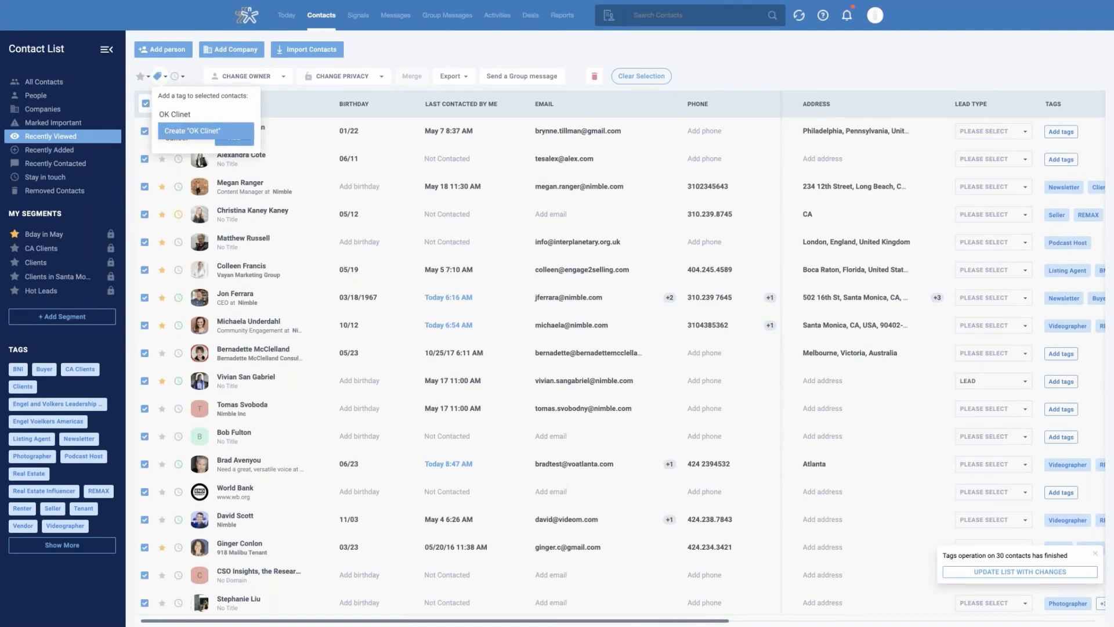
key("BackSpace")
key("BackSpace")
key("BackSpace")
type("ents")
left_click(204, 131)
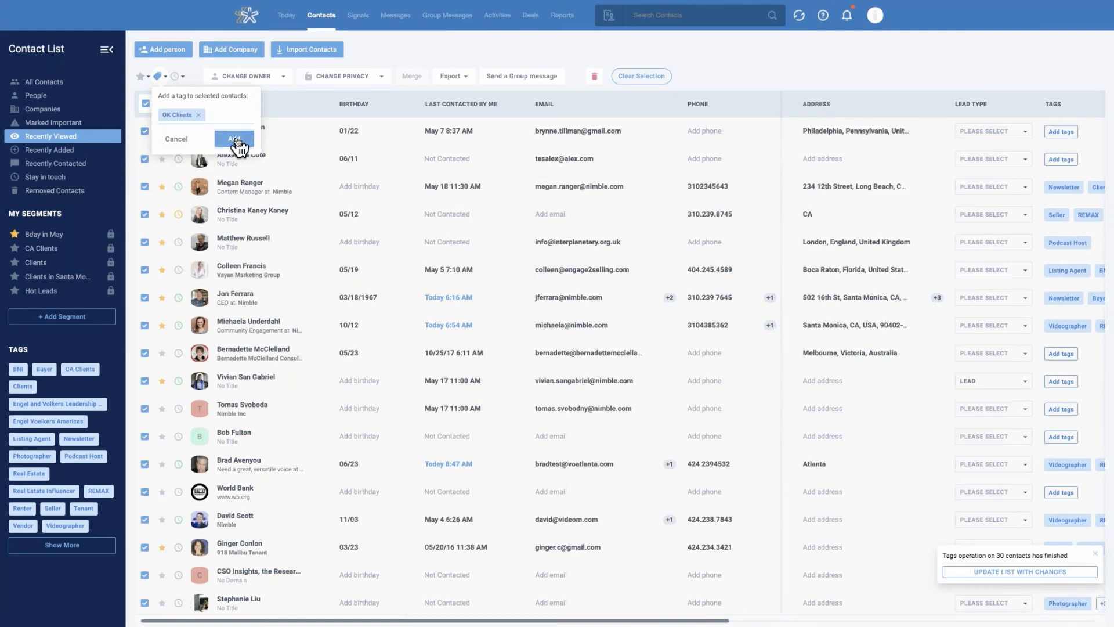
left_click(235, 139)
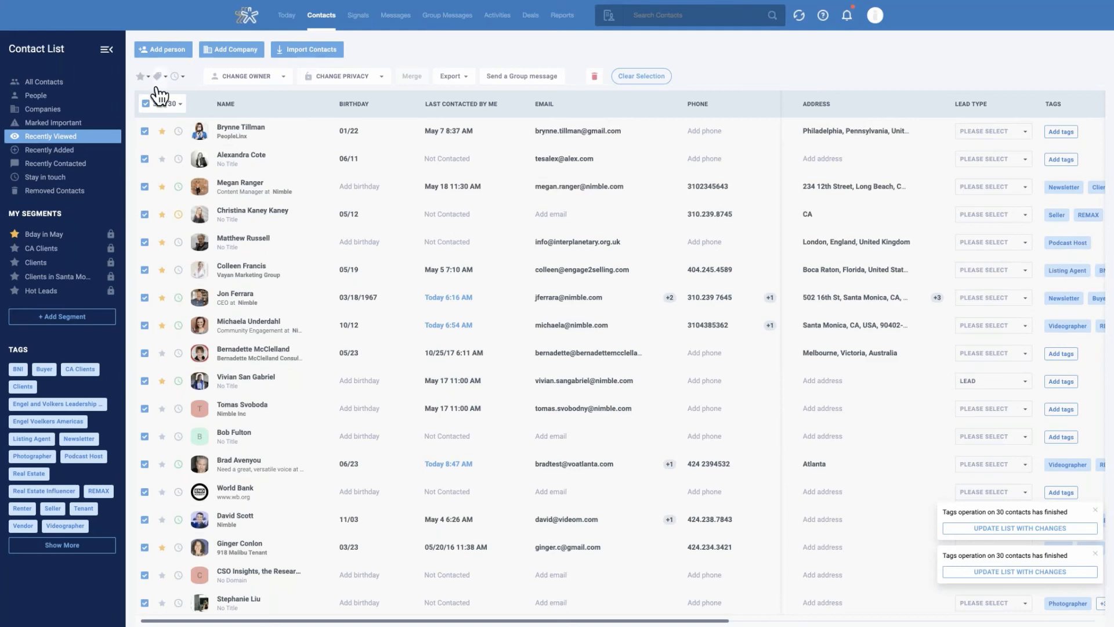
Start a new segment search from the All Contacts list and filter it by the title "ceo"
left_click(56, 83)
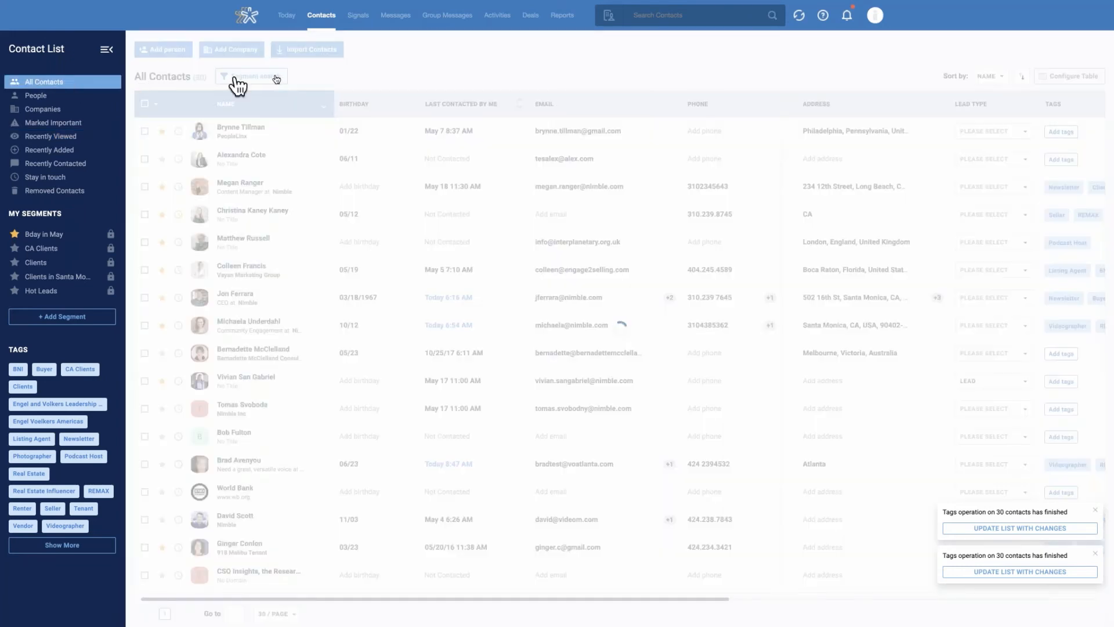
left_click(269, 87)
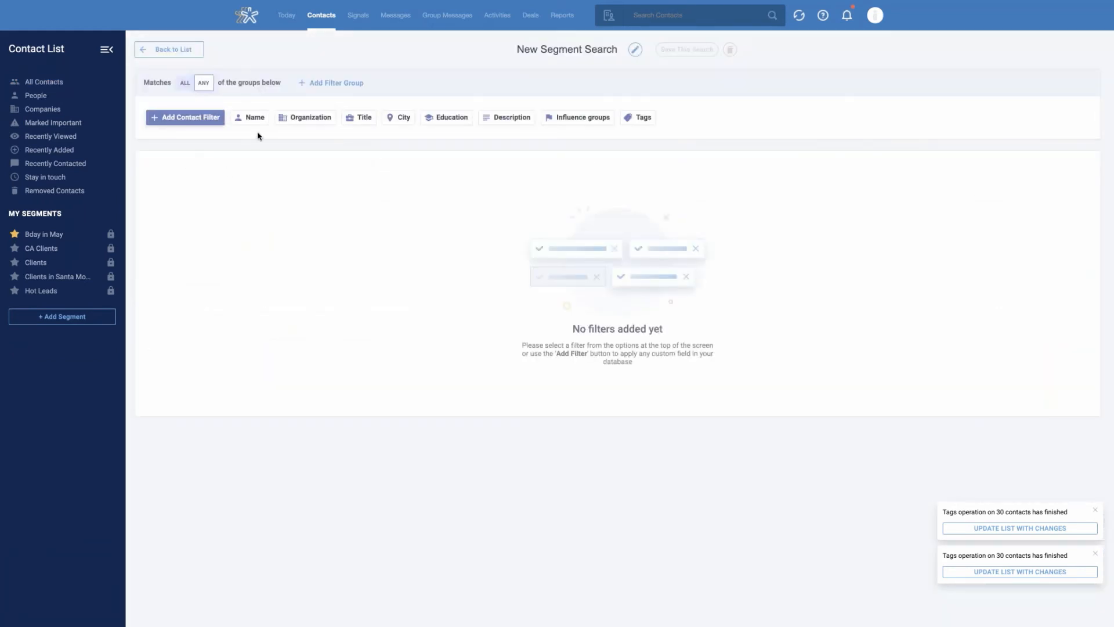
left_click(358, 123)
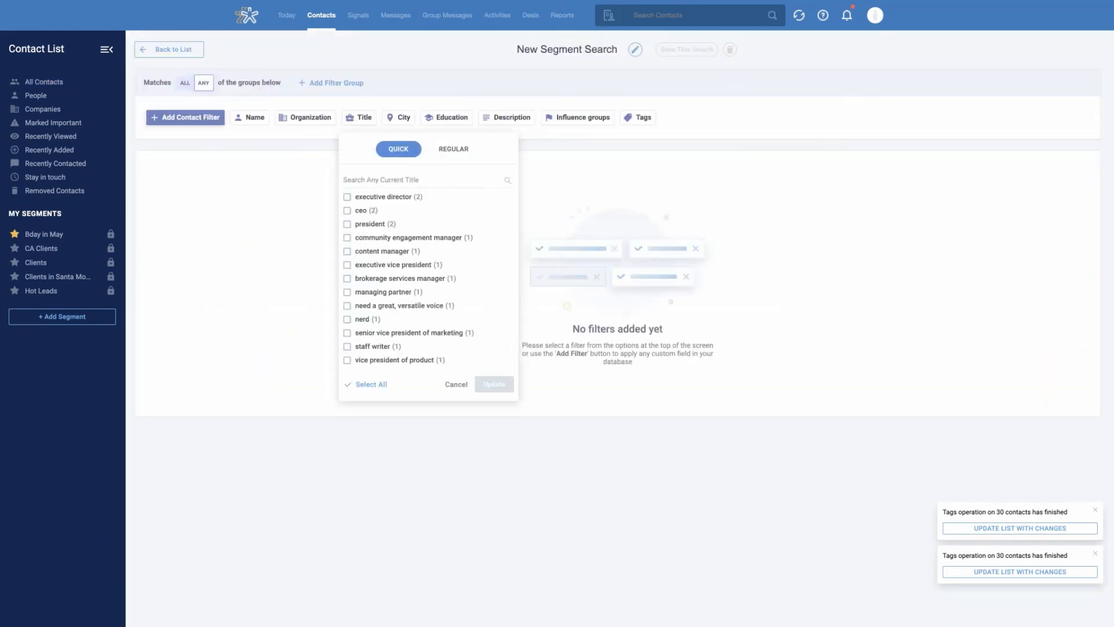
left_click(347, 210)
left_click(494, 385)
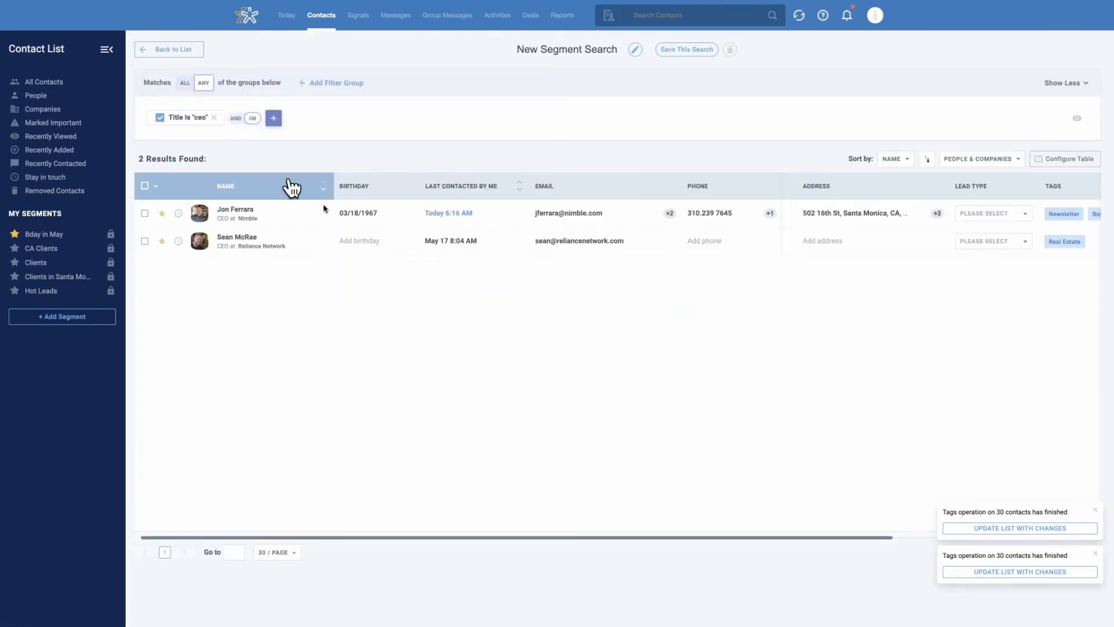
Add a second filter joined with AND: Last contacted by Team In The Last 30 days
left_click(235, 119)
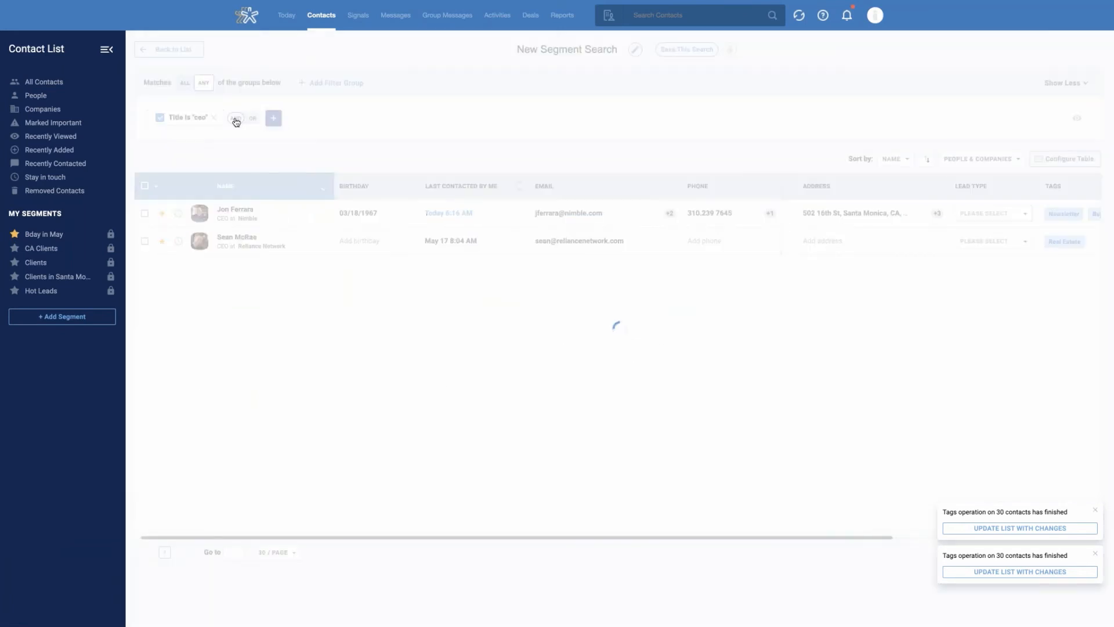
left_click(273, 119)
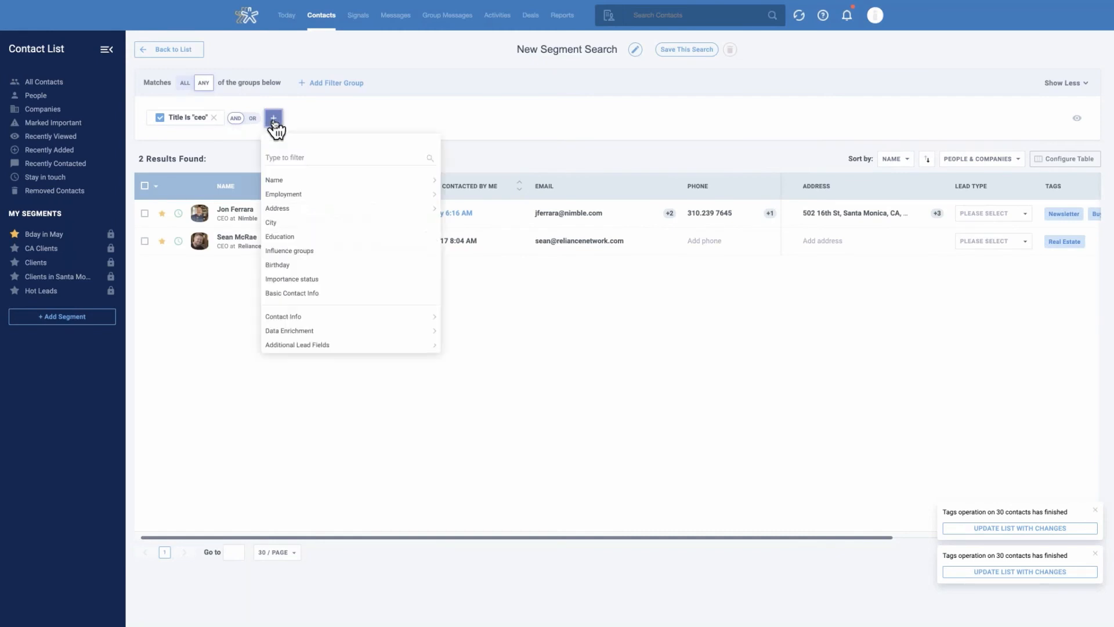
type("last con")
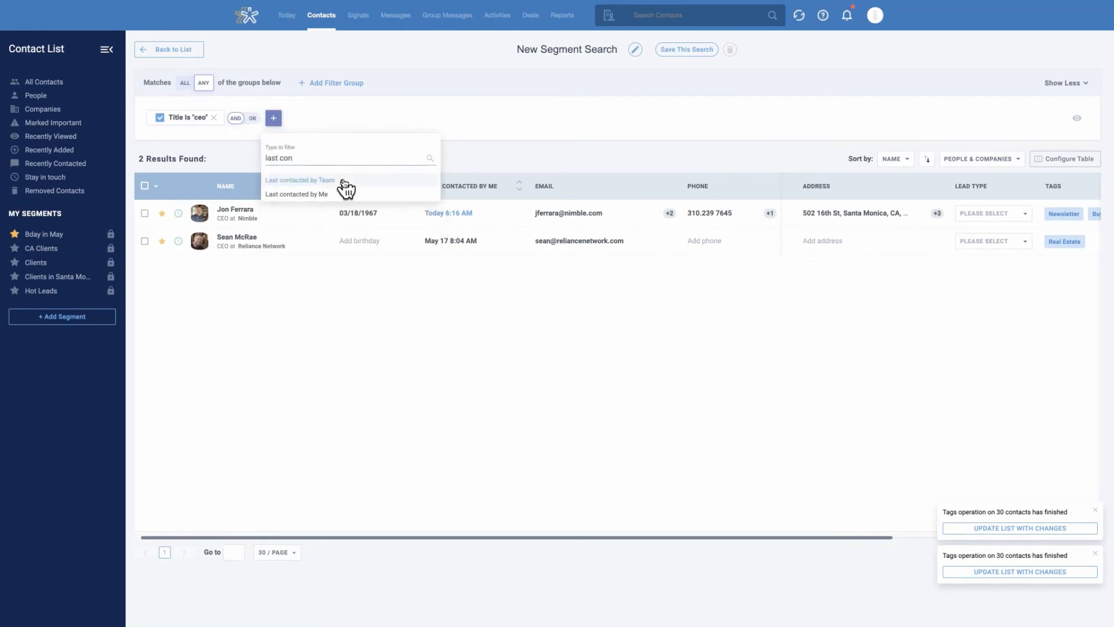
left_click(343, 182)
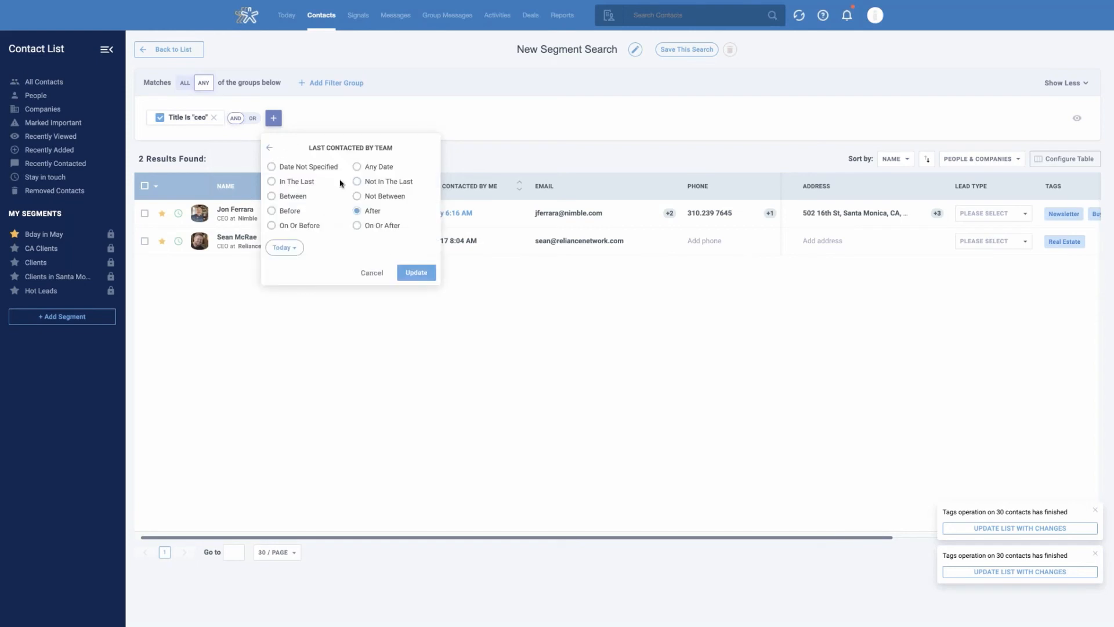
left_click(302, 182)
left_click(302, 250)
type("3")
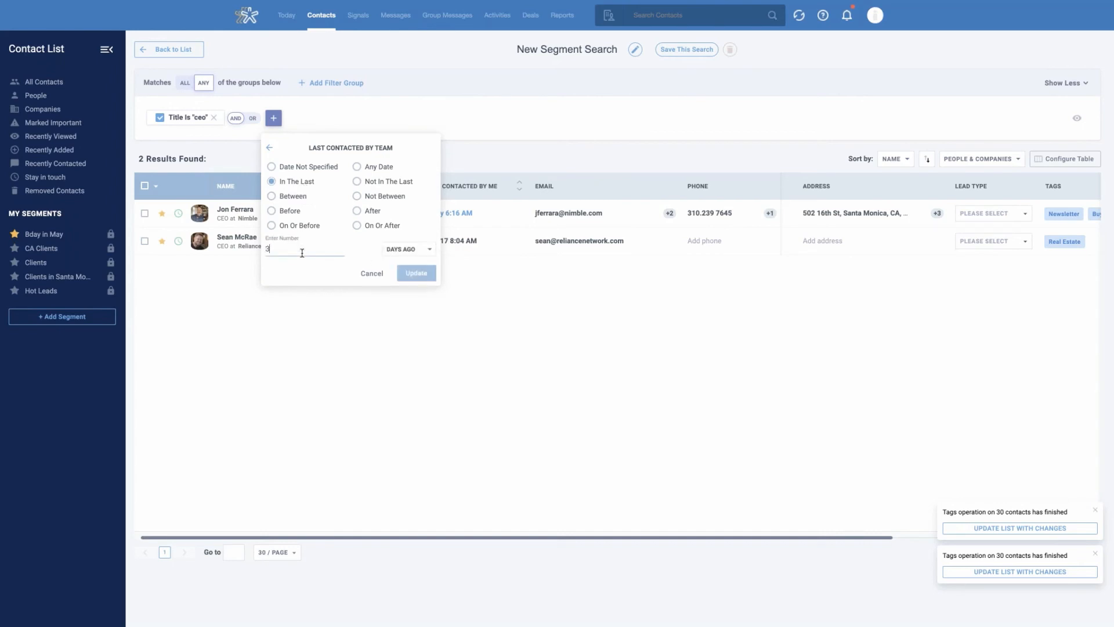
type("0")
left_click(427, 279)
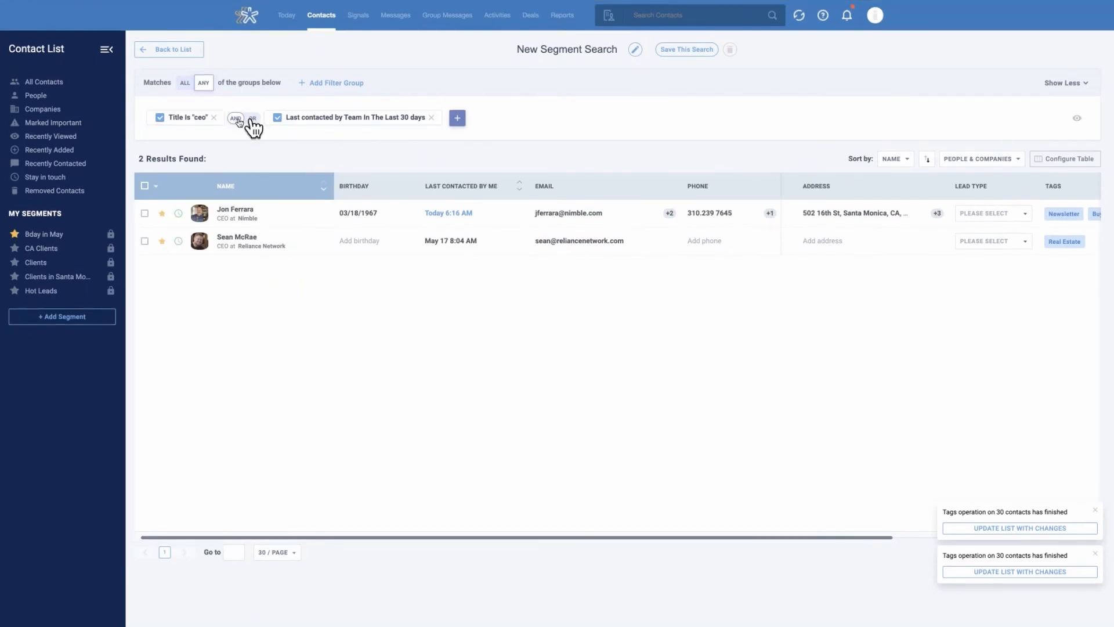
left_click(458, 118)
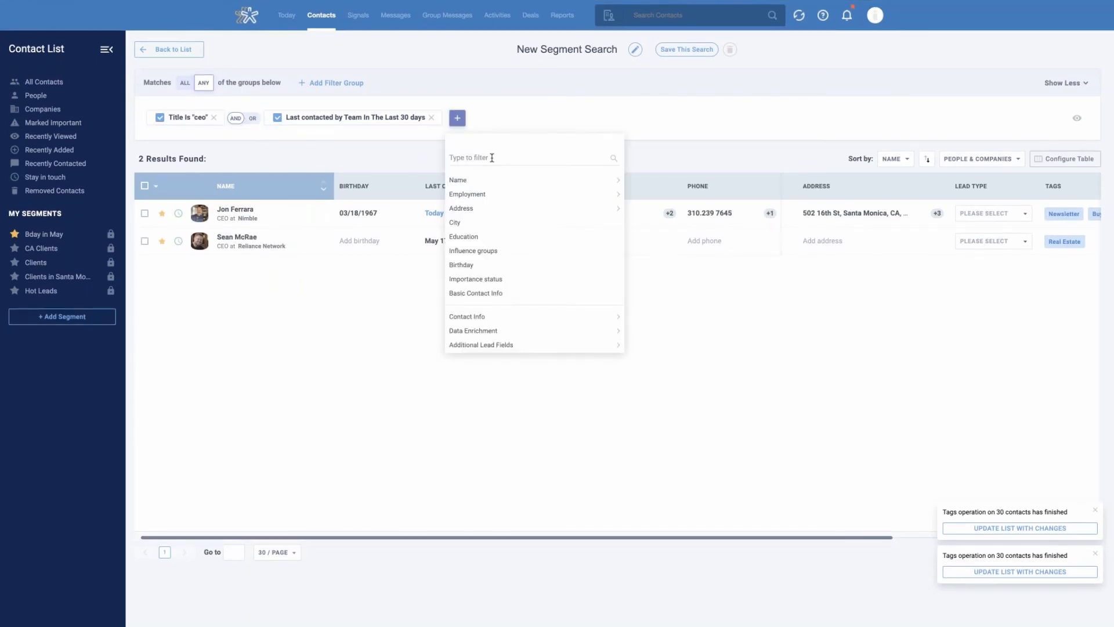
left_click(507, 121)
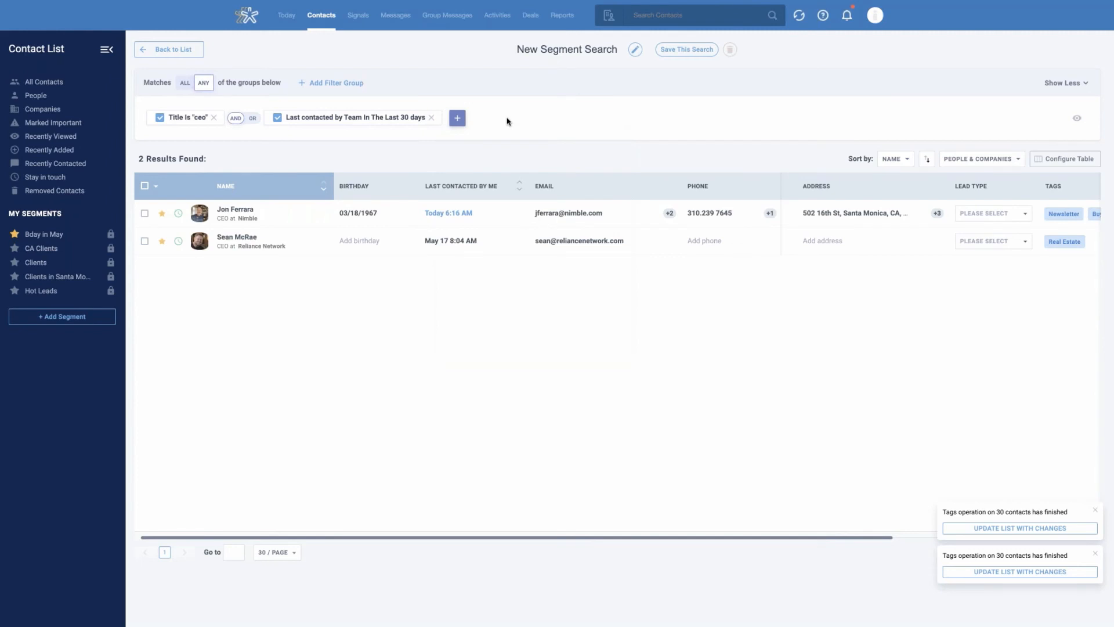
Name the segment search "CEOs" and save it
left_click(566, 51)
triple_click(565, 51)
type("CEOs")
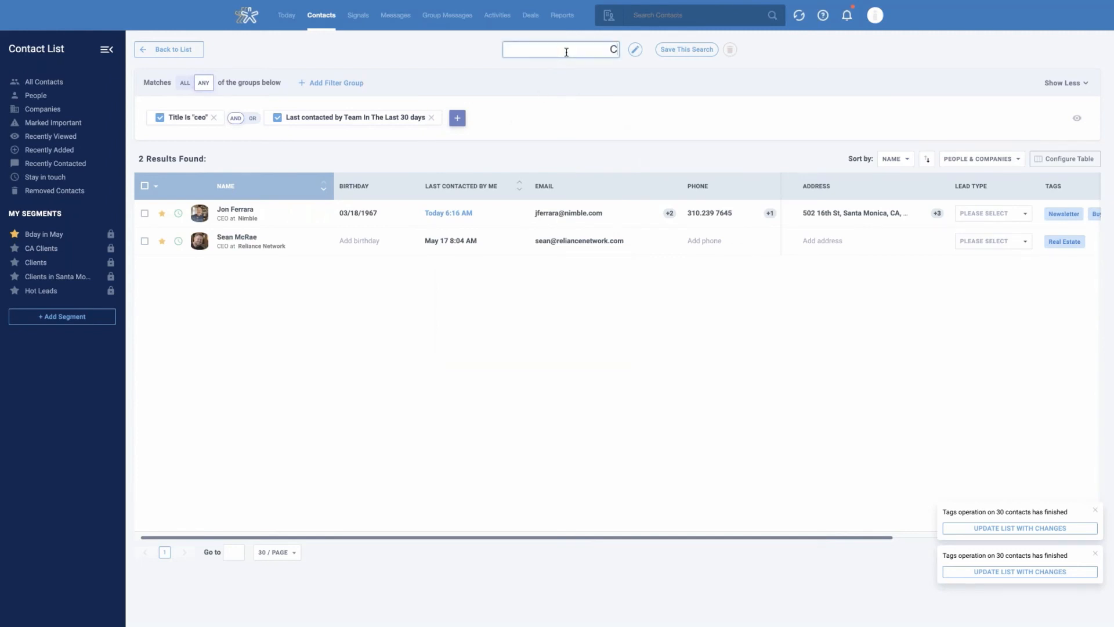
left_click(673, 52)
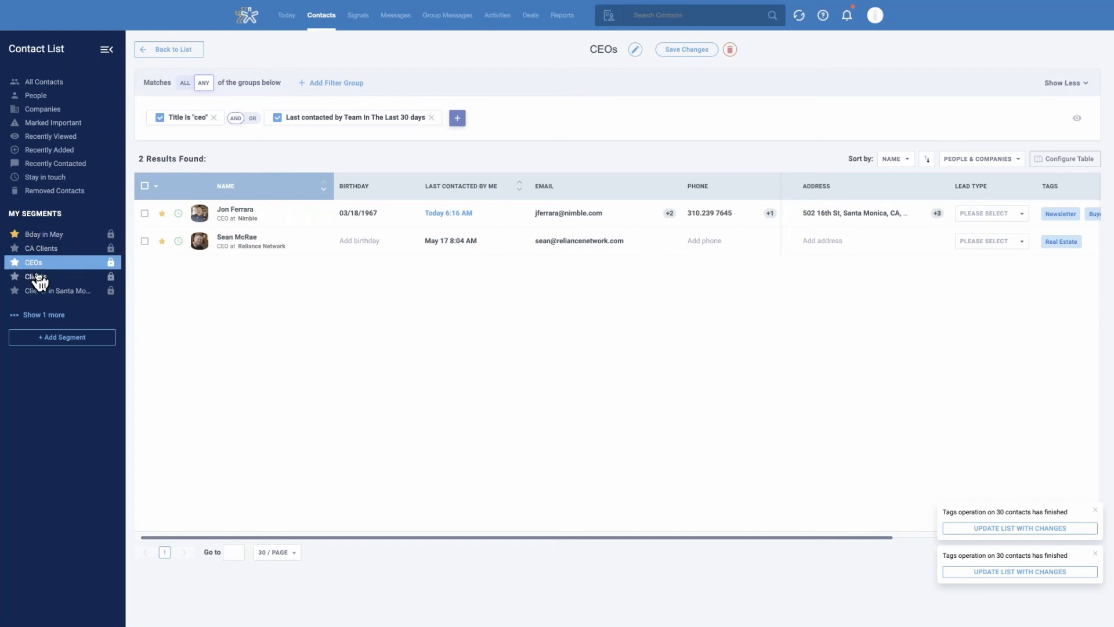
Open the first contact in the Bday in May segment and view its SFTH Info data fields
left_click(107, 235)
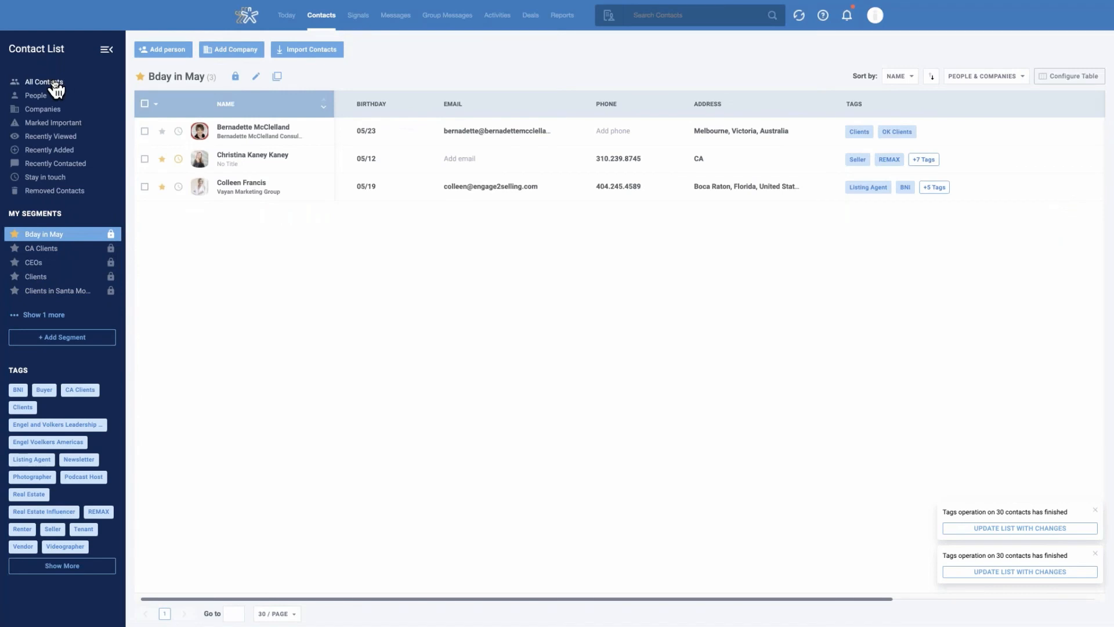
left_click(232, 129)
left_click(593, 80)
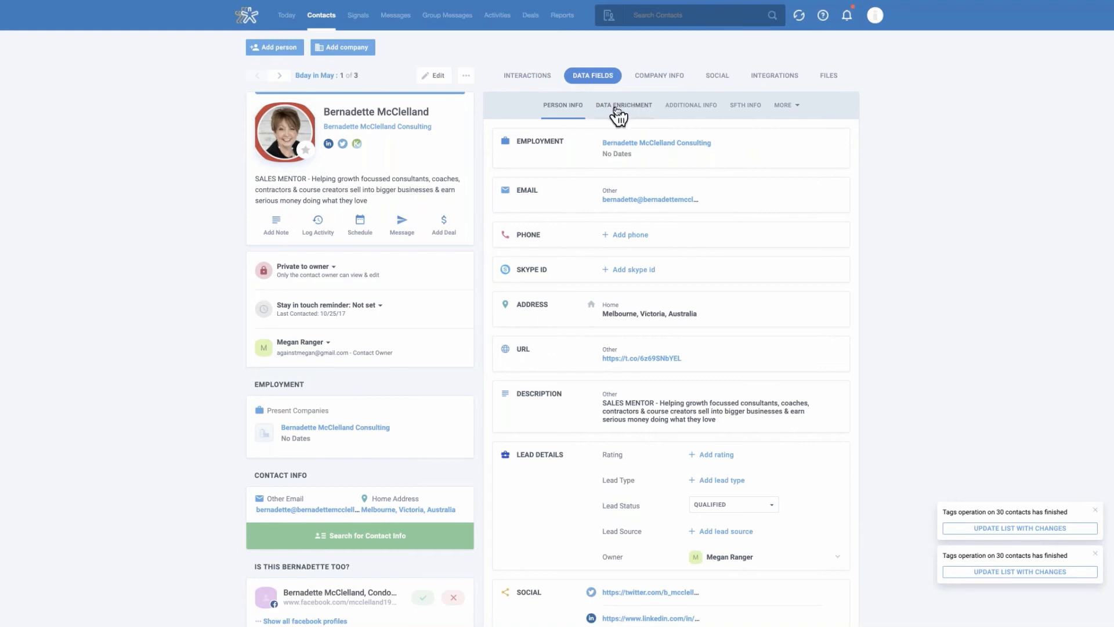
left_click(749, 110)
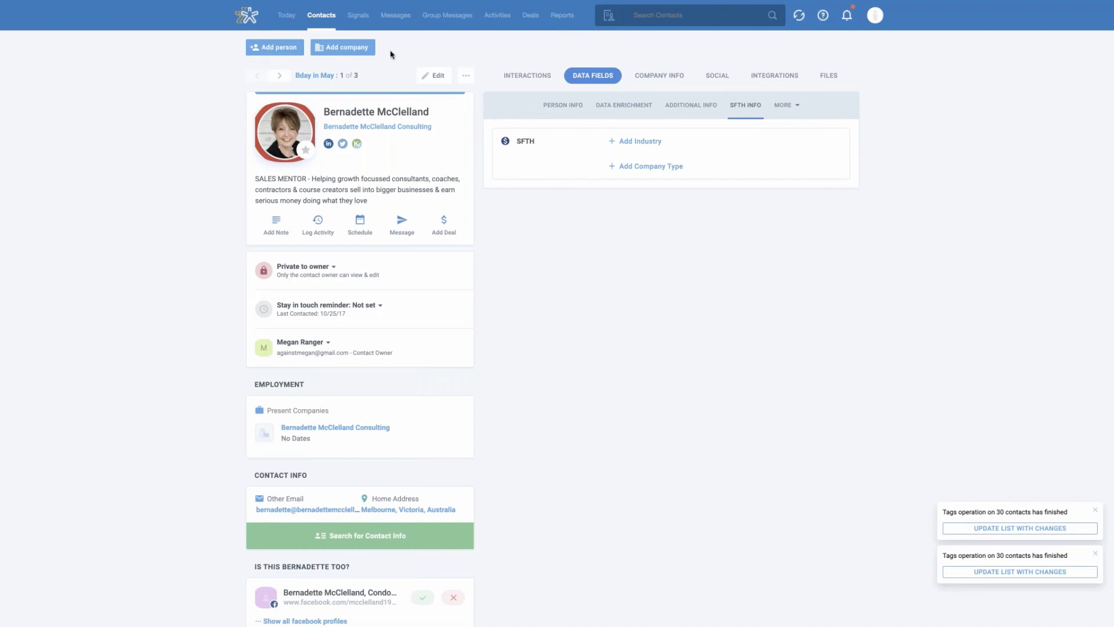
Open the email signature editor in the account's Email Settings
left_click(875, 17)
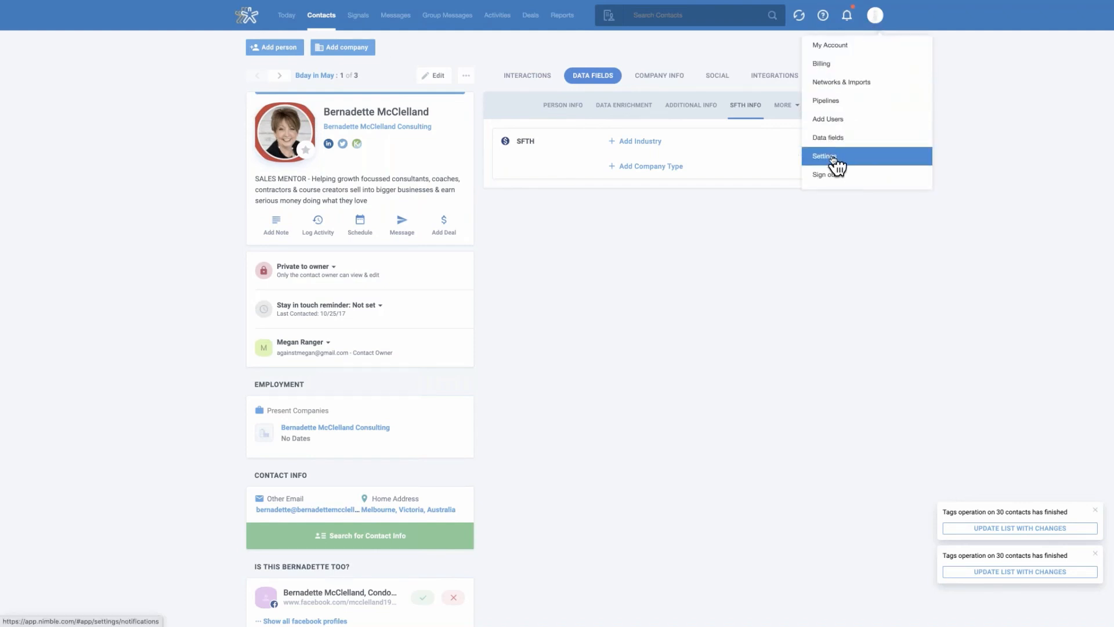
left_click(848, 163)
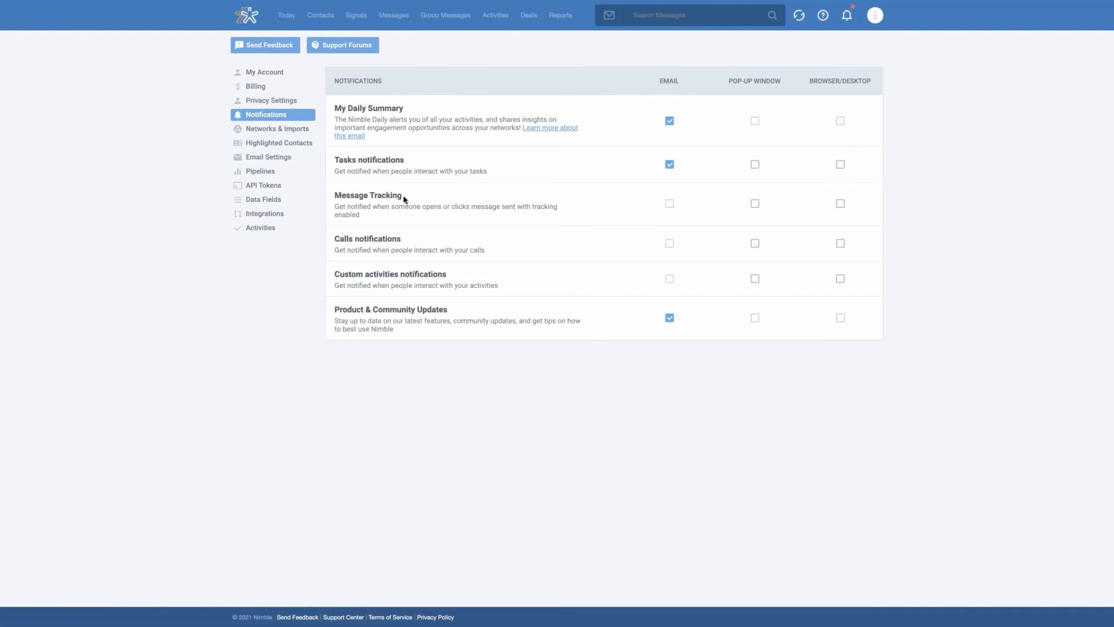
left_click(270, 158)
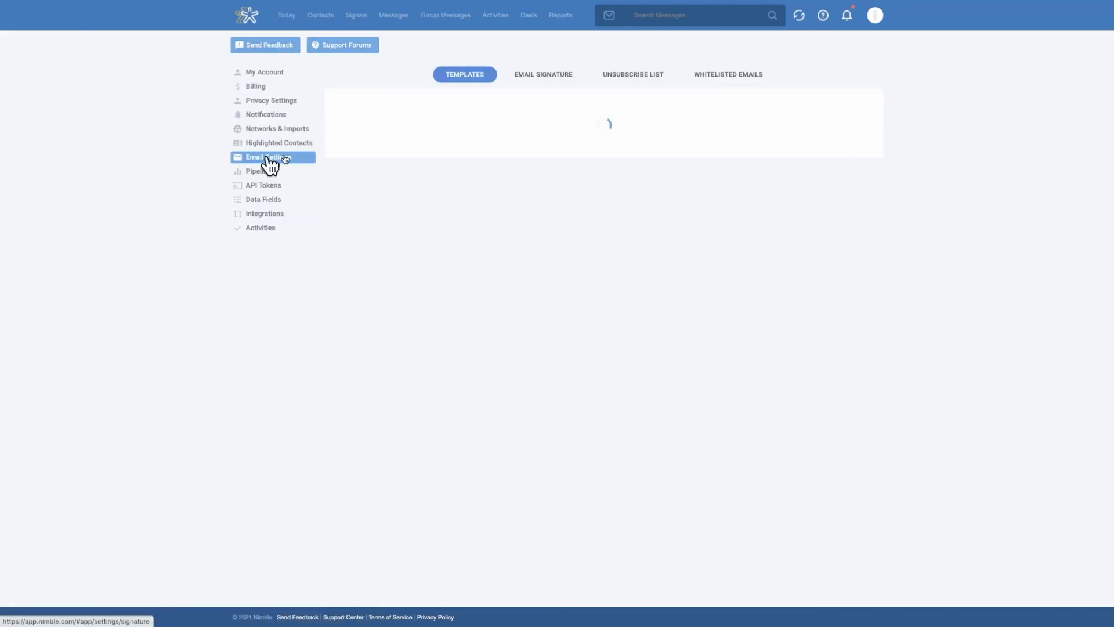
left_click(555, 81)
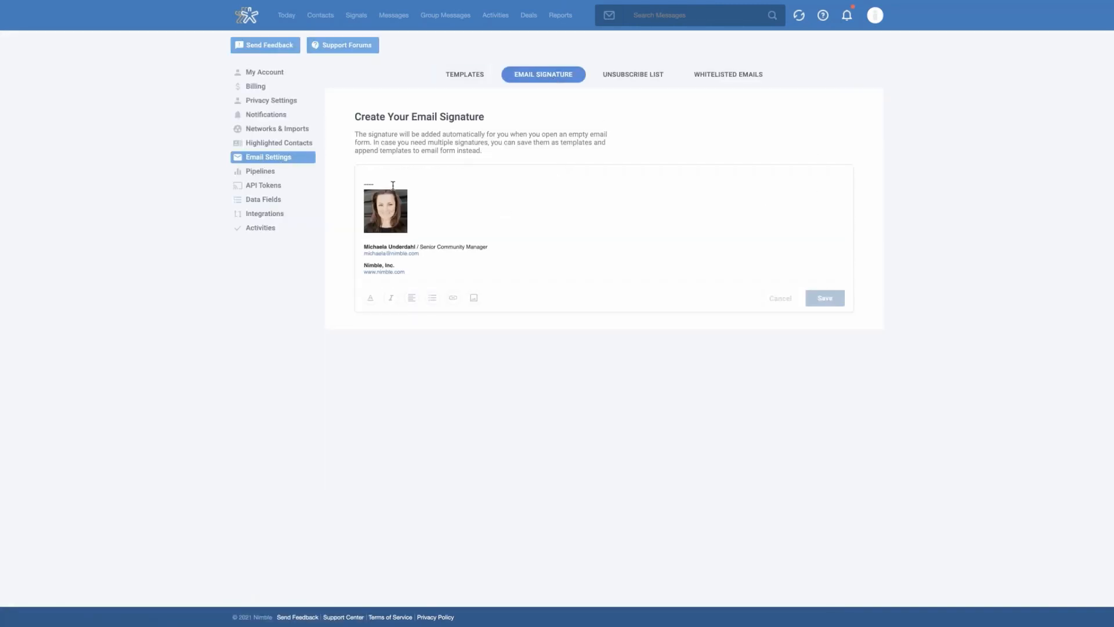
left_click(463, 263)
left_click(456, 268)
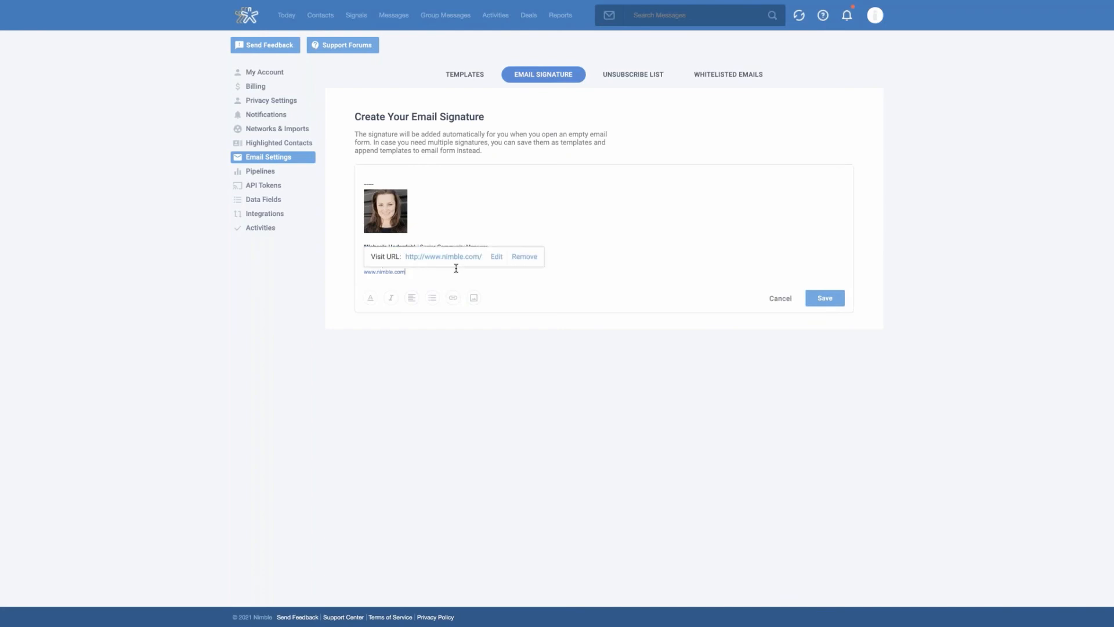
key("Return")
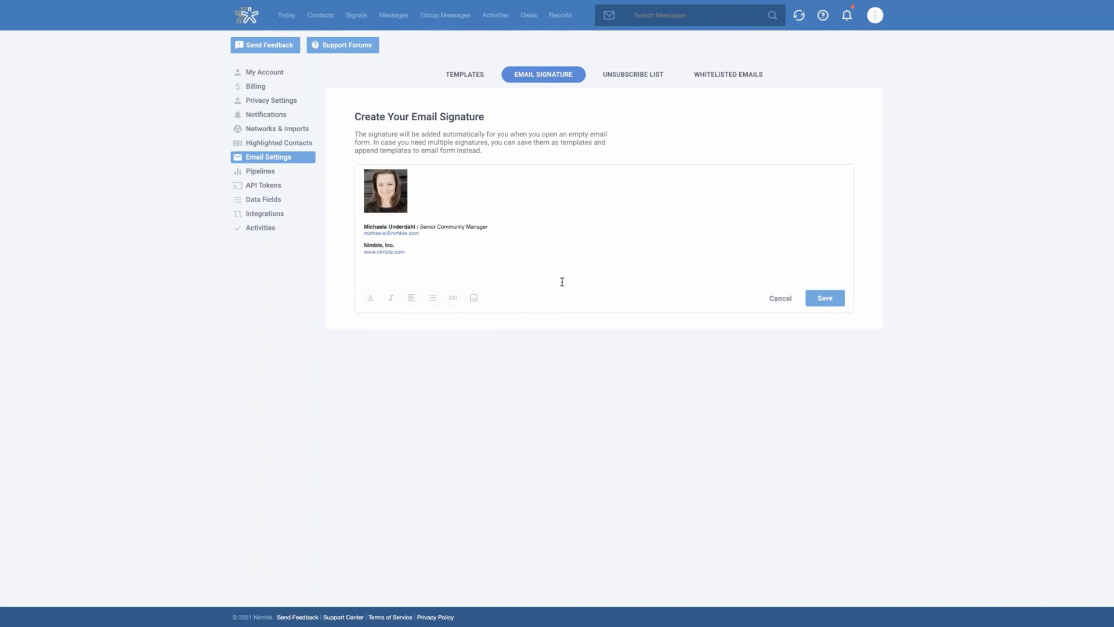
key("BackSpace")
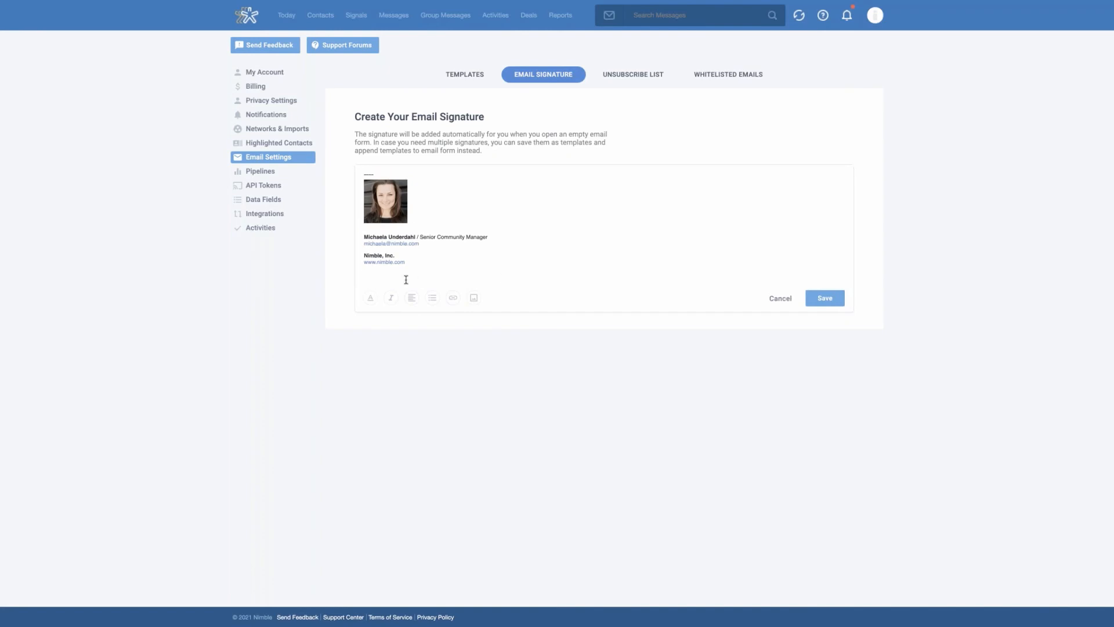
scroll(452, 248, "up", 1)
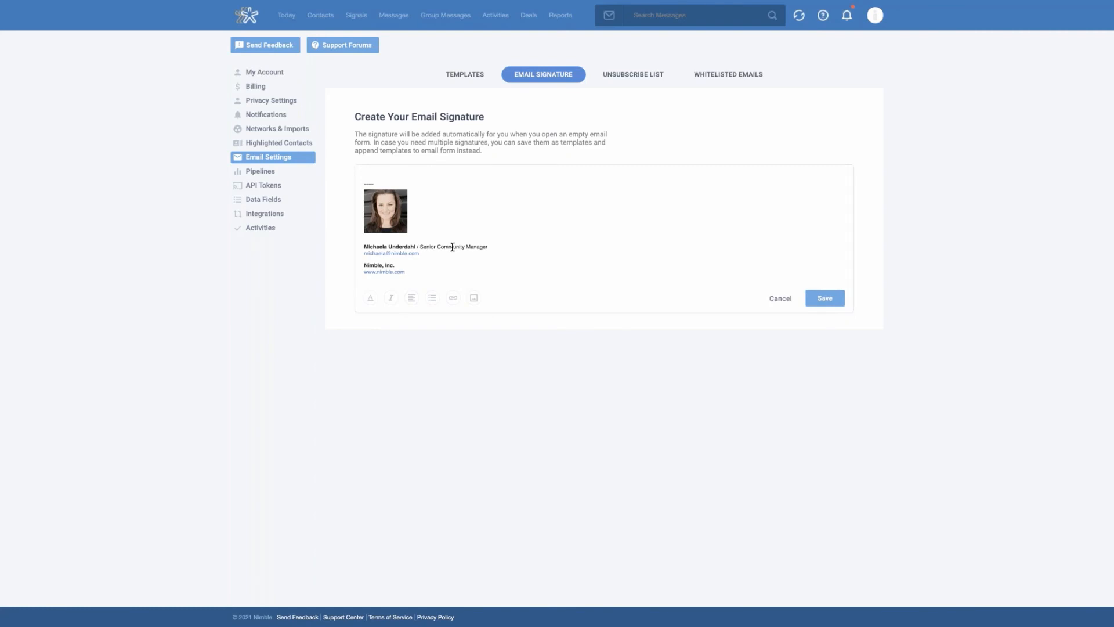
Return to the contact list, and open the LinkedIn feed in a new browser tab
left_click(315, 19)
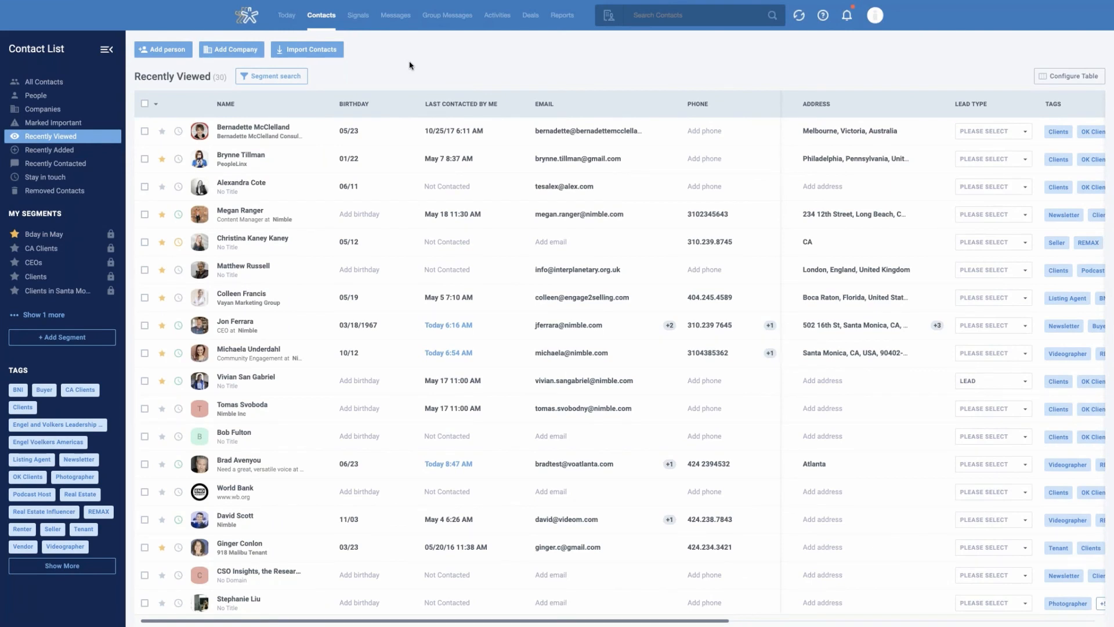
mouse_move(87, 6)
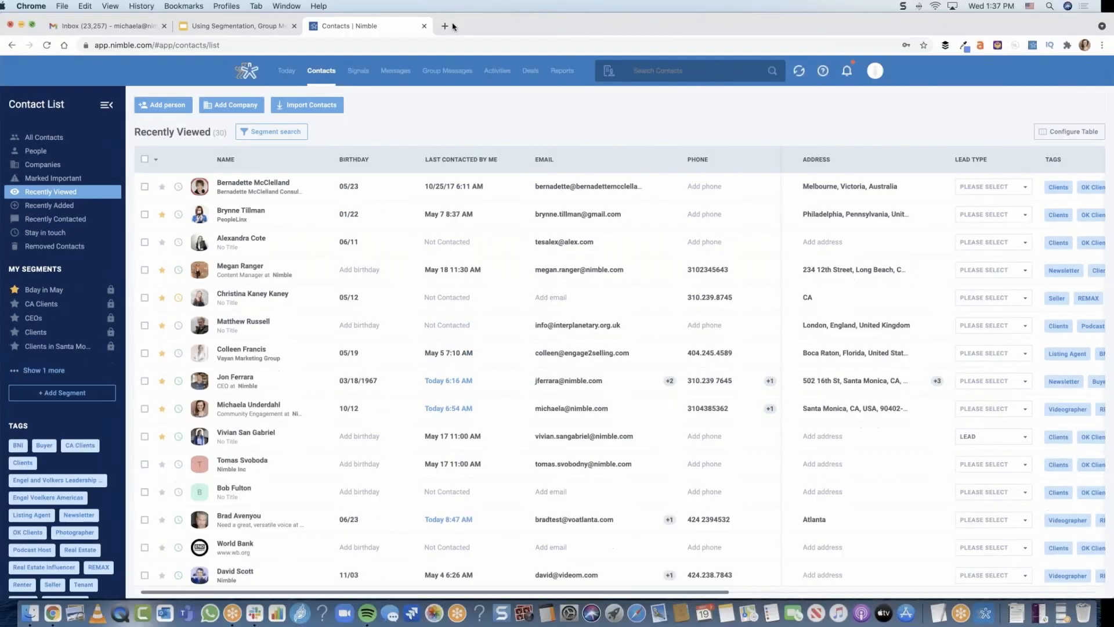
left_click(445, 27)
type("linkedin.com/feed/")
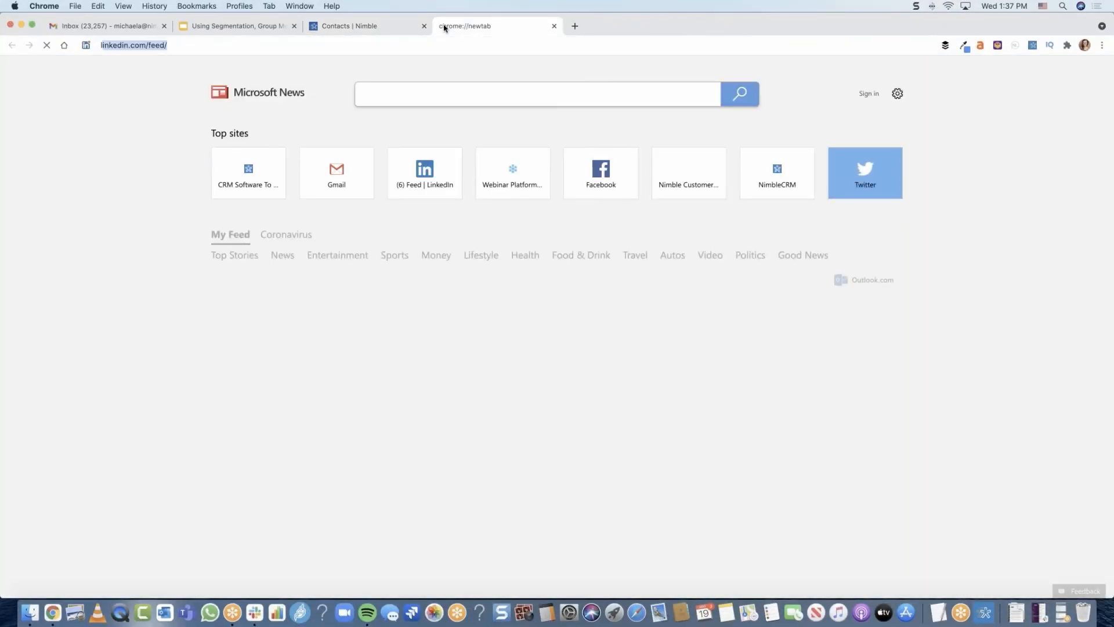
key("Return")
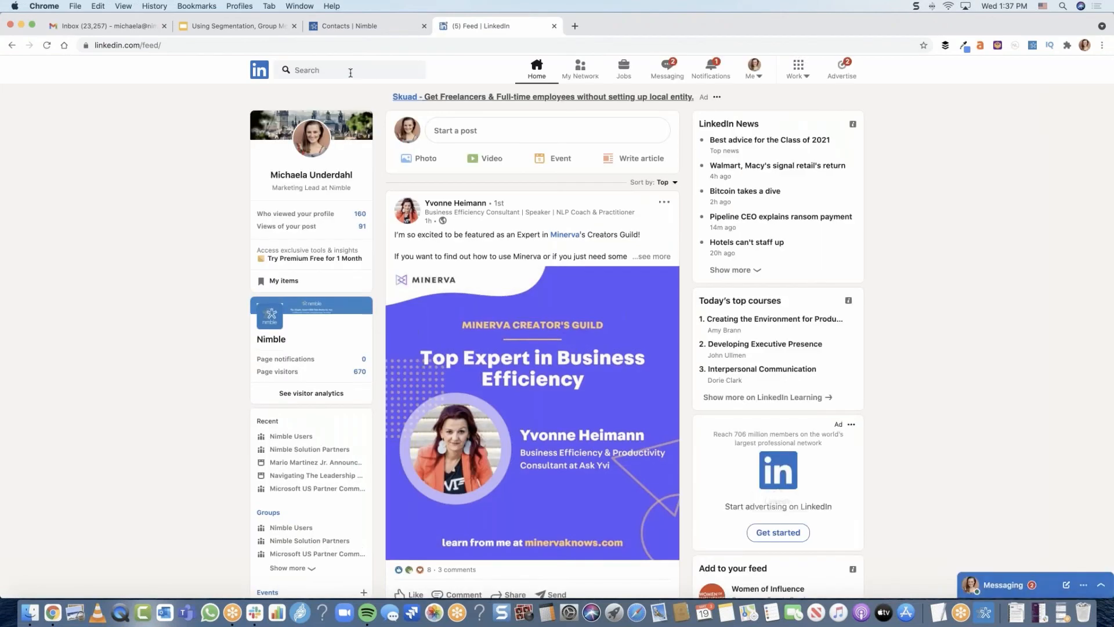
Search LinkedIn for "nimble partner" and open the Nimble Solution Partners group
left_click(351, 71)
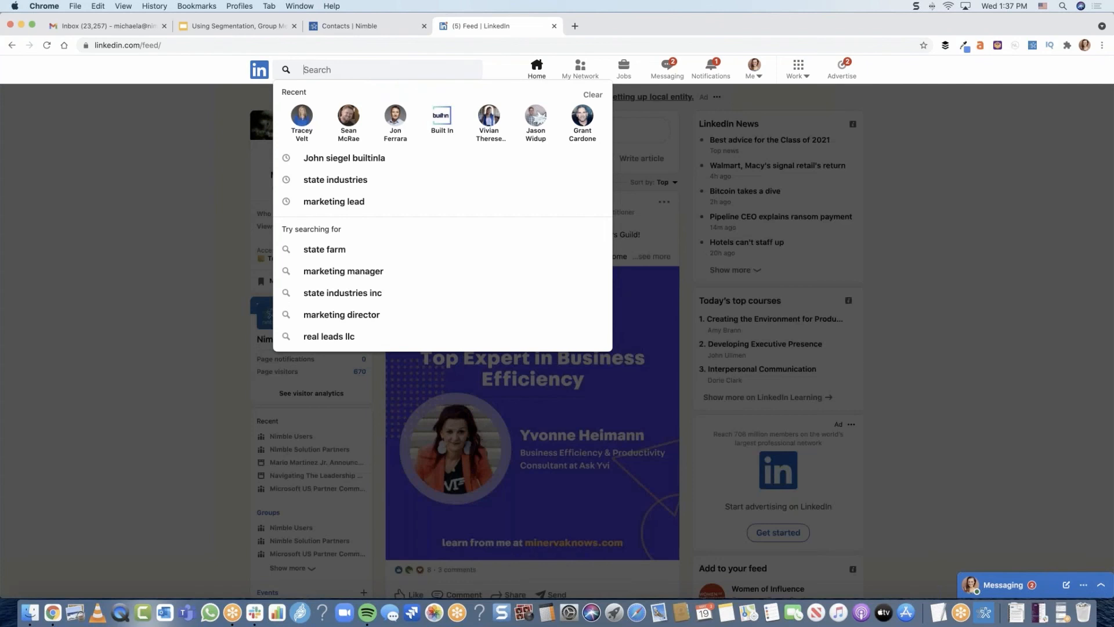
type("nimble partner")
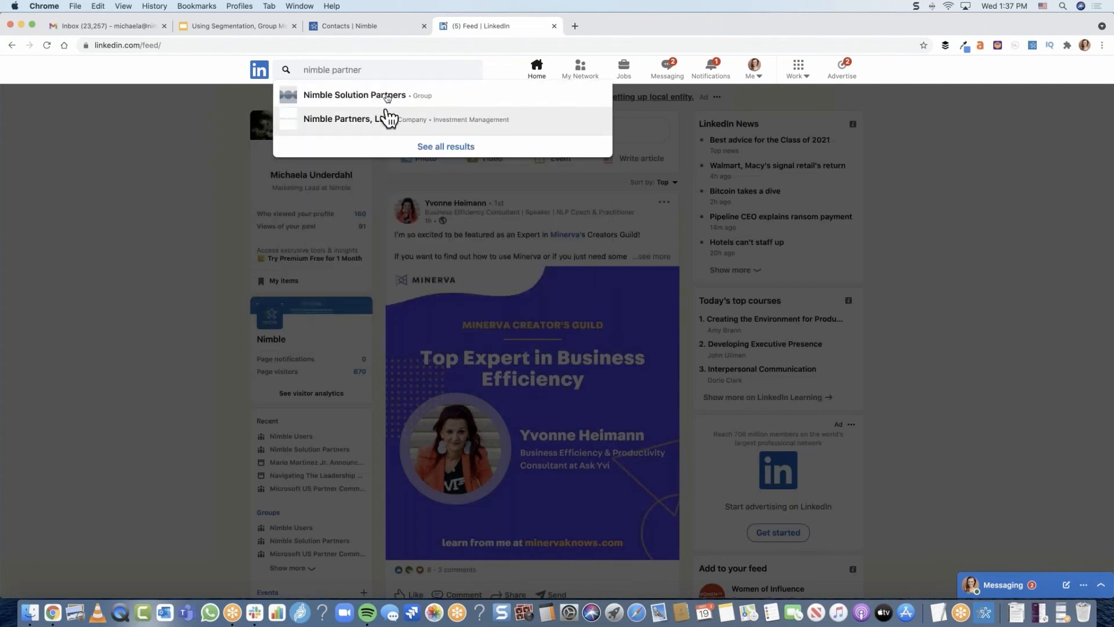
left_click(388, 104)
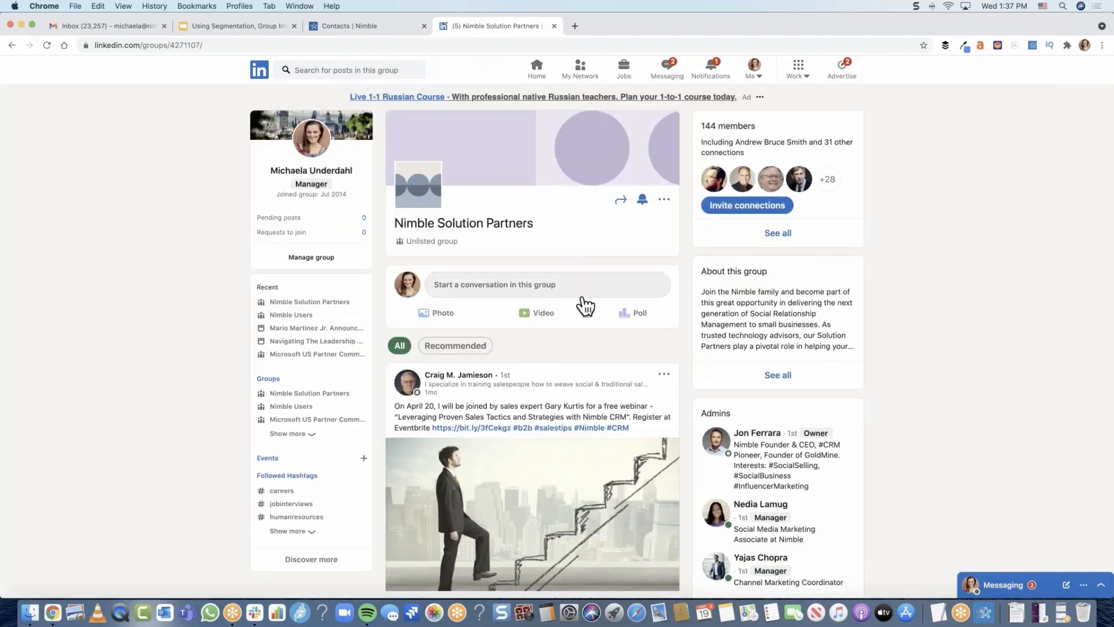
scroll(601, 302, "down", 1)
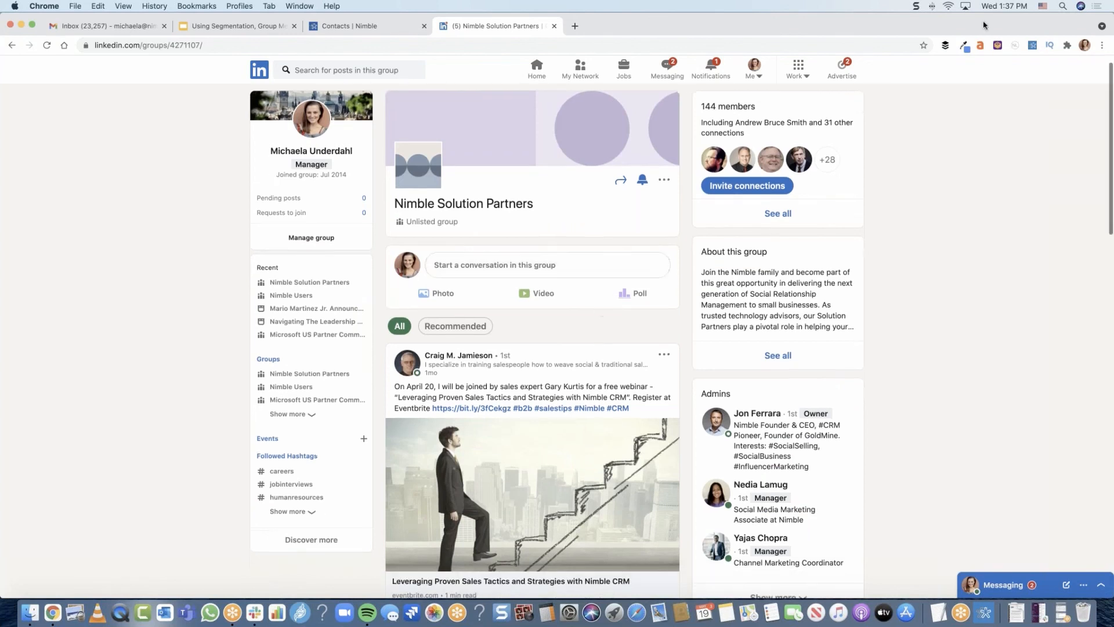
Open the Nimble browser extension and look up the author of the group's first post
left_click(1031, 48)
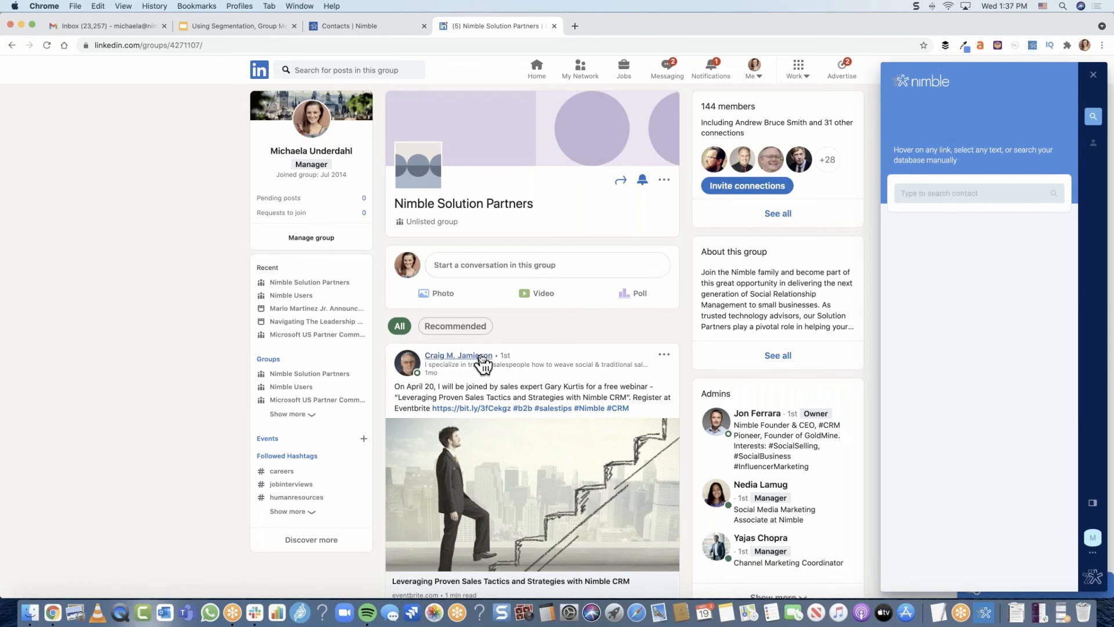
mouse_move(483, 363)
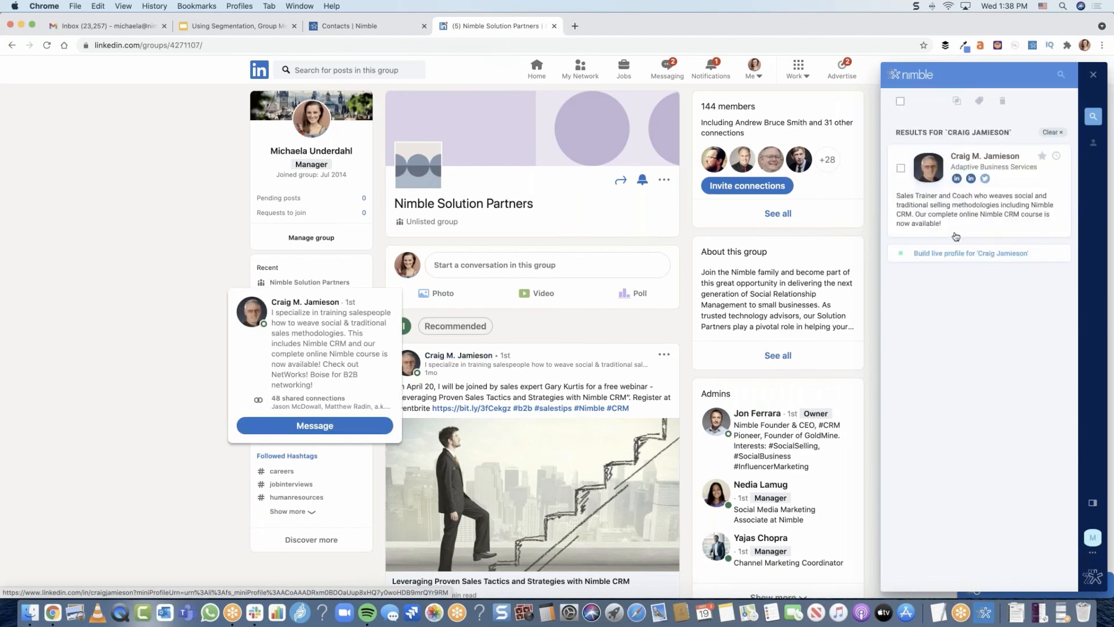
Open the post author's contact record in the Nimble extension and save a new tag "Nimble Solution Partner" on it
left_click(993, 224)
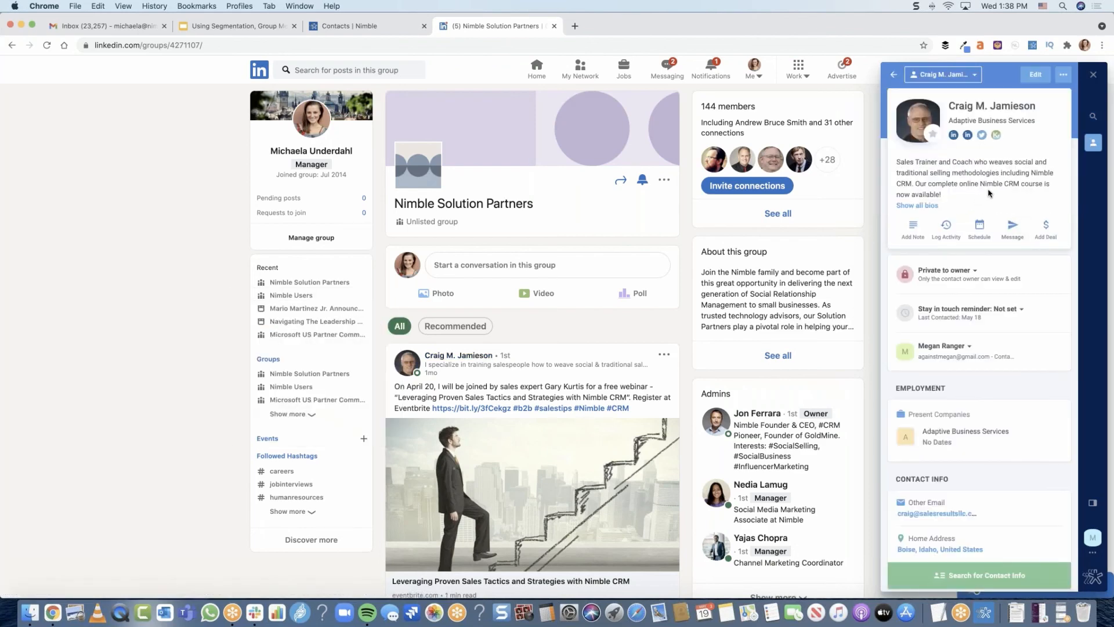
scroll(990, 232, "down", 5)
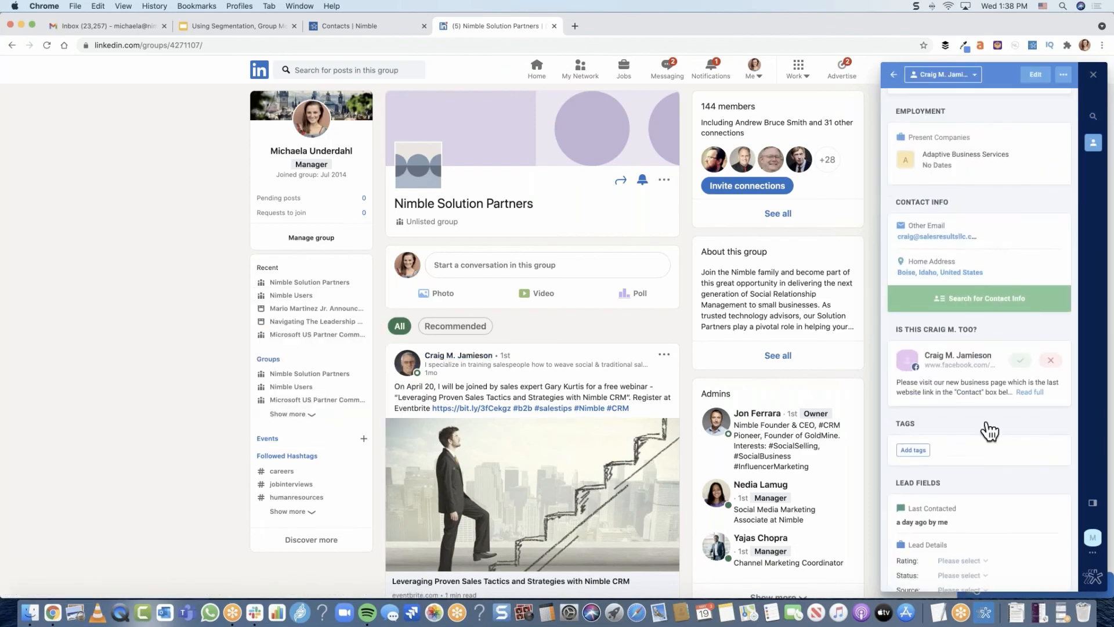
left_click(984, 429)
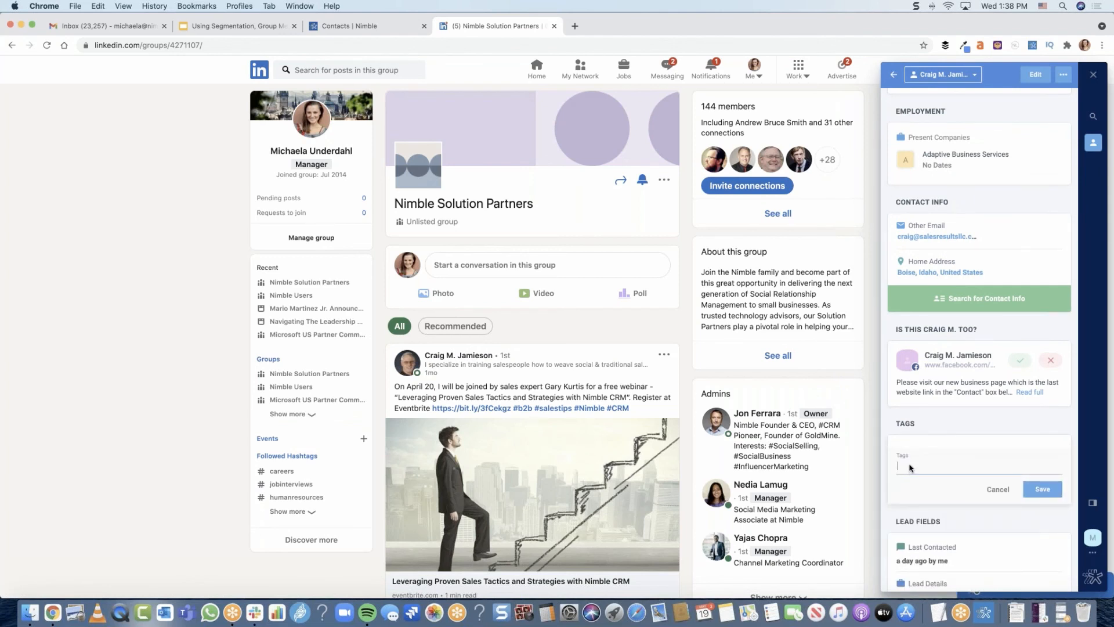
type("Nimble")
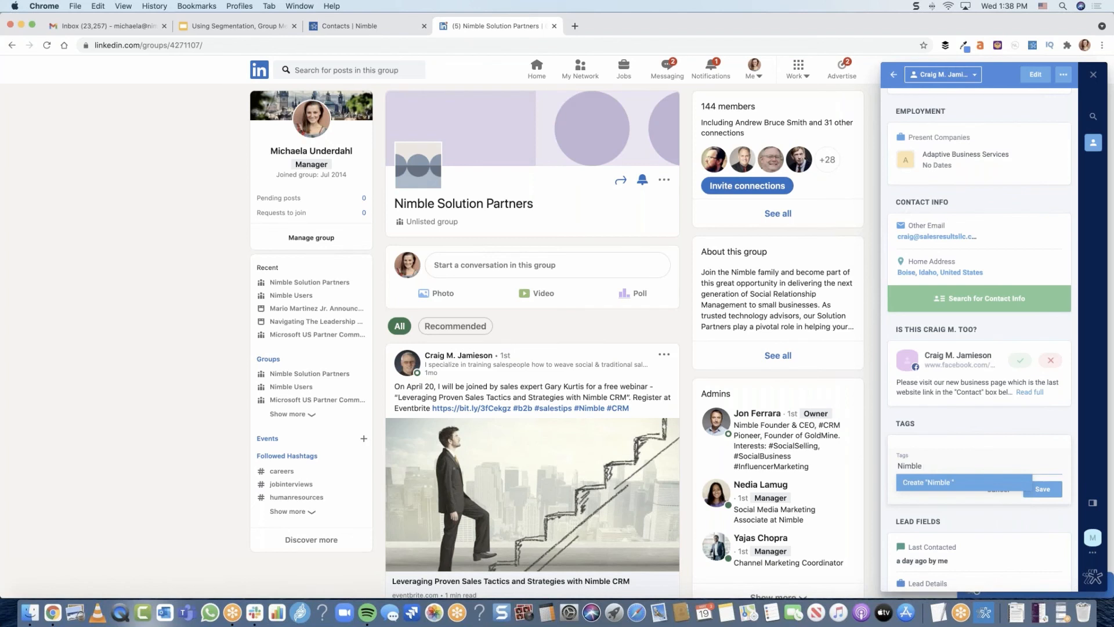
type(" Solution Partner")
left_click(968, 487)
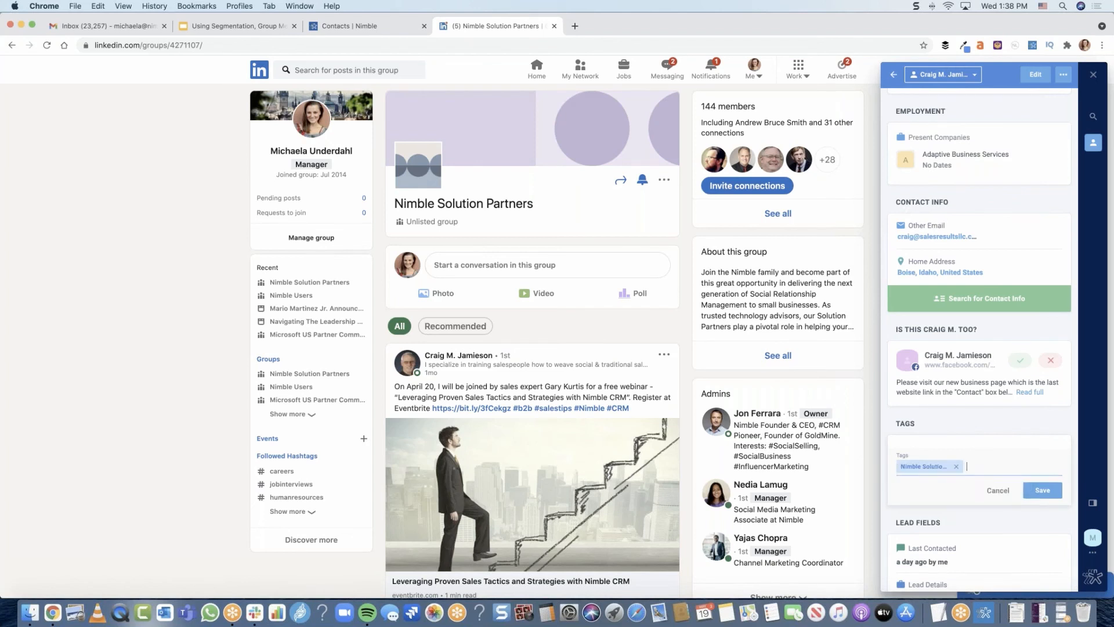
left_click(1043, 490)
Examine the custom "Example" fields in the contact's edit form, and return to the record without changing anything
scroll(1034, 148, "up", 5)
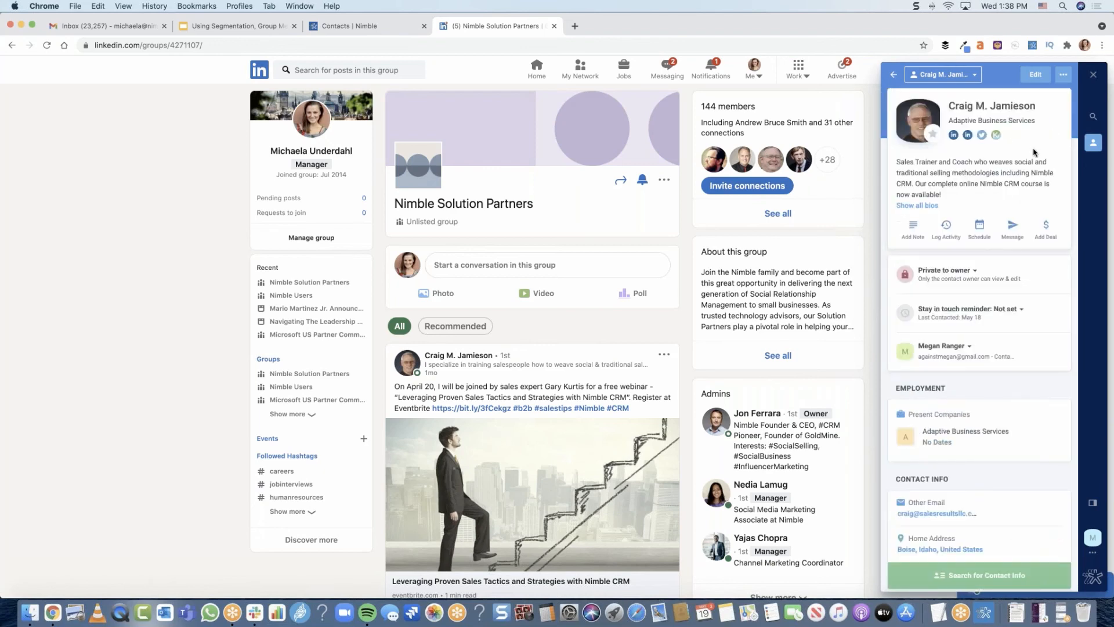
left_click(1062, 75)
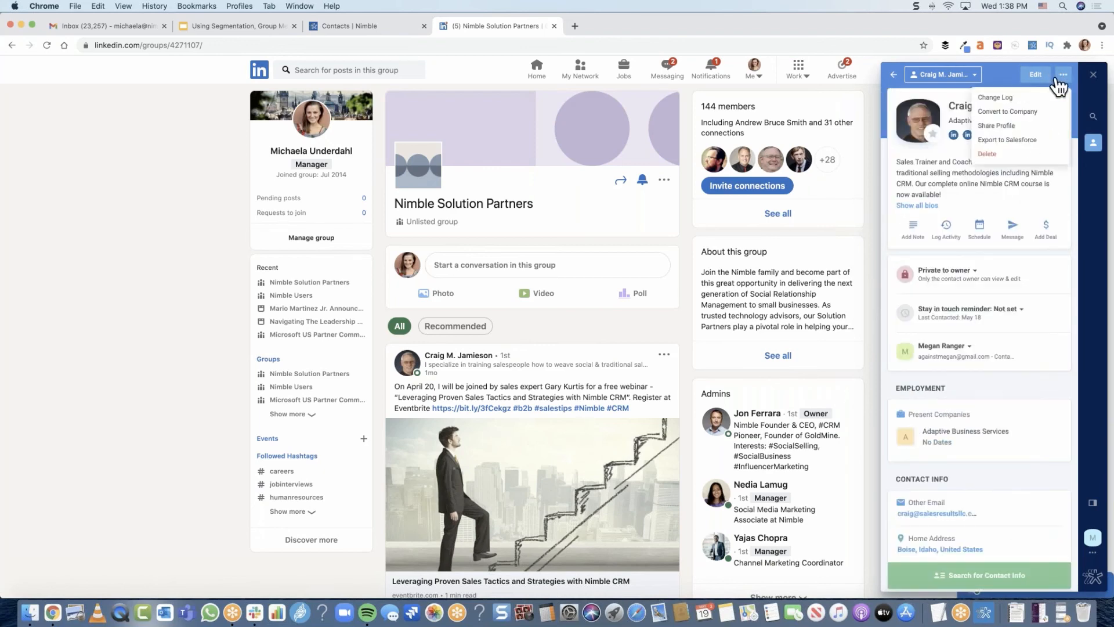
left_click(1041, 75)
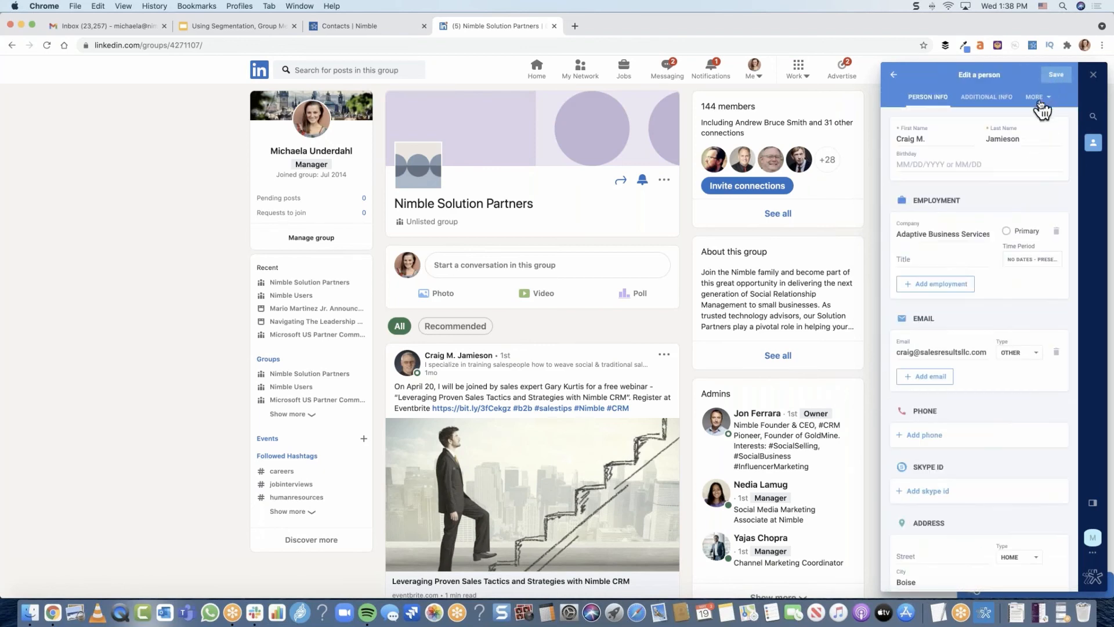
left_click(1037, 100)
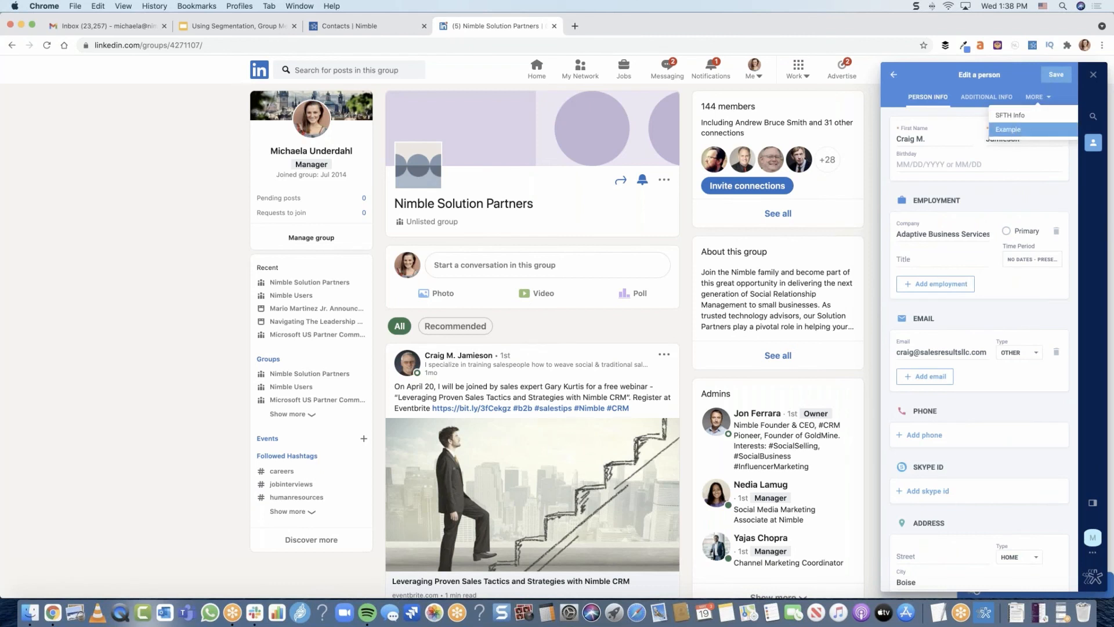
left_click(1010, 129)
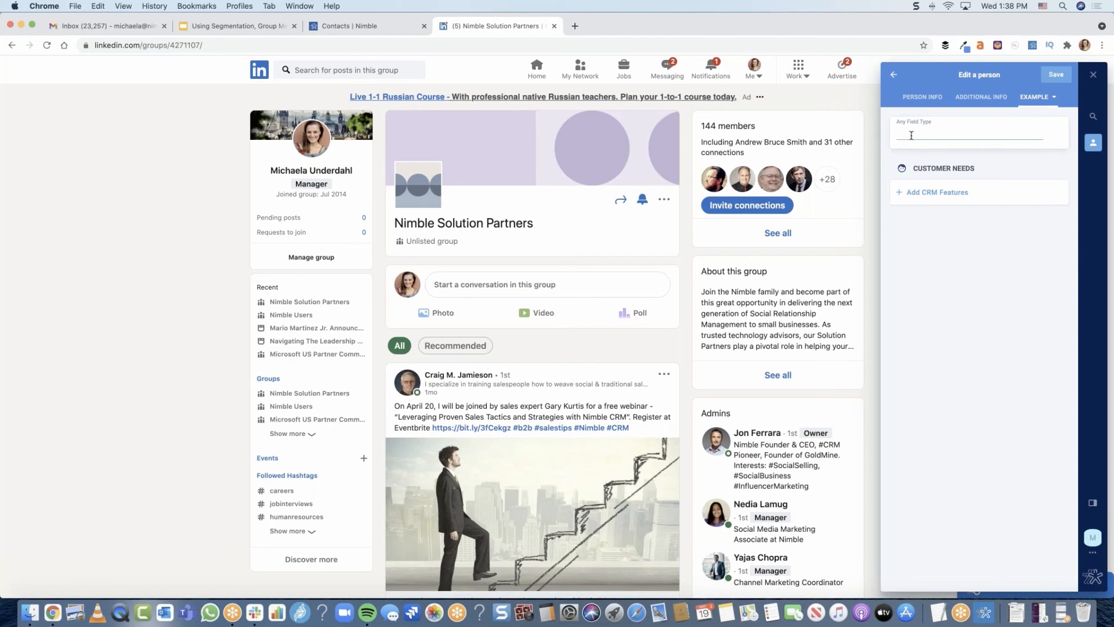
left_click(894, 81)
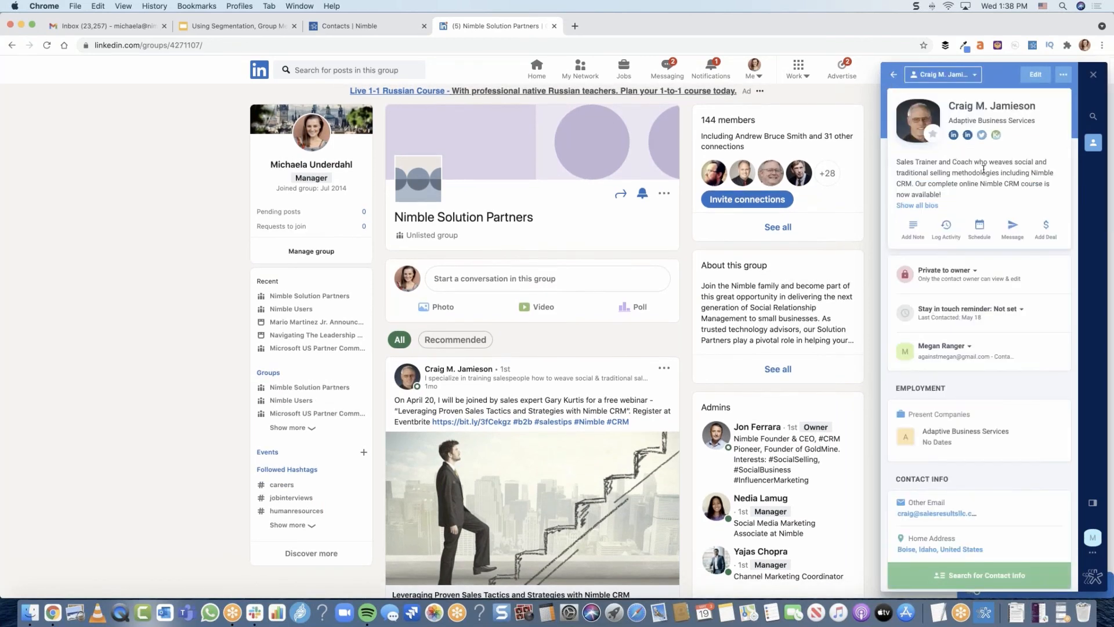
Switch to the Nimble contact list, start a segment search, and search the tag filter for "nimbl"
left_click(356, 26)
left_click(292, 138)
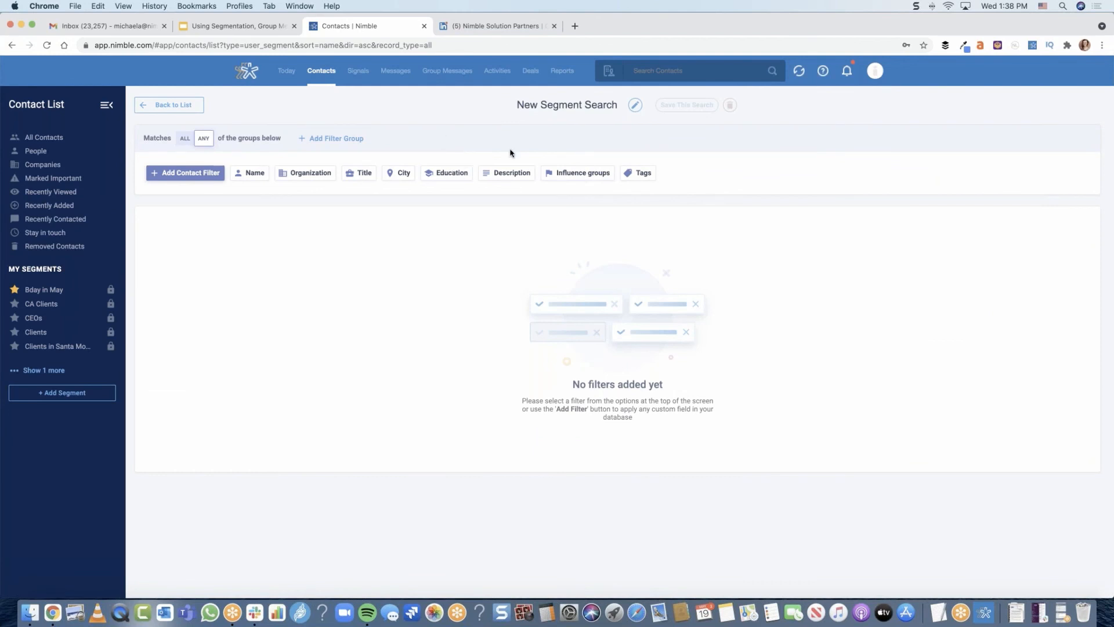
left_click(636, 172)
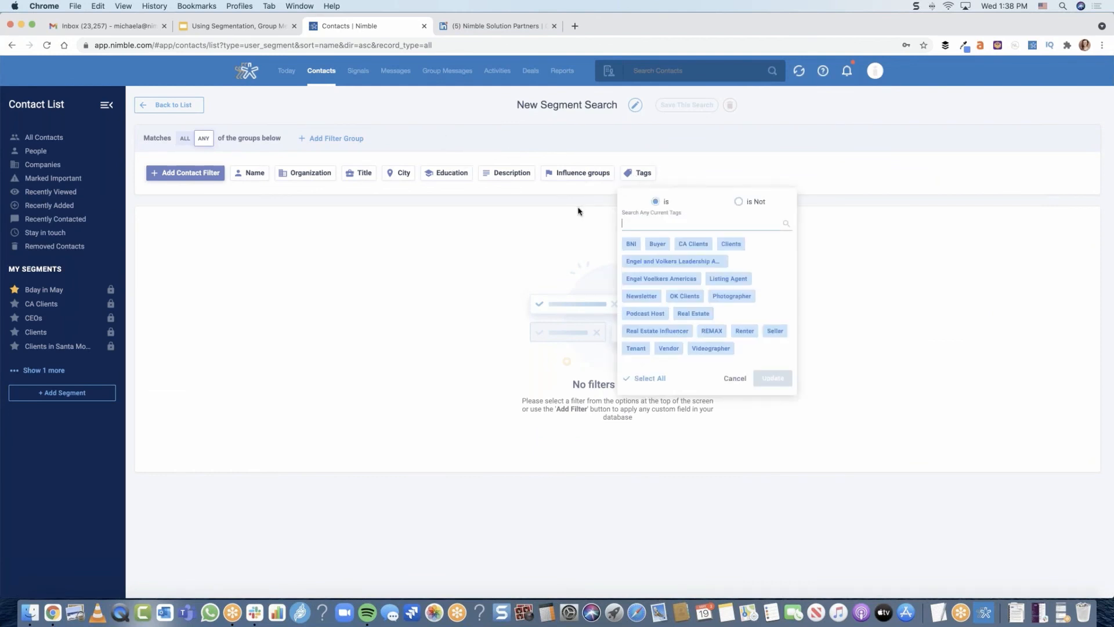
type("nimbl")
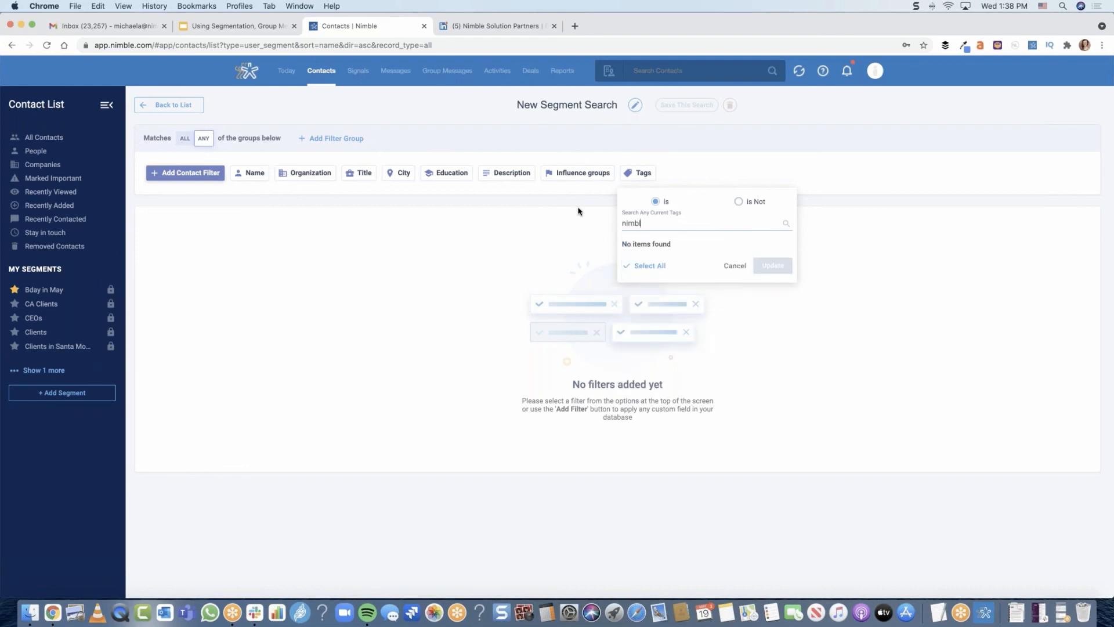
Reload the contact list, start a new segment search, and look up tags containing "solu"
left_click(46, 45)
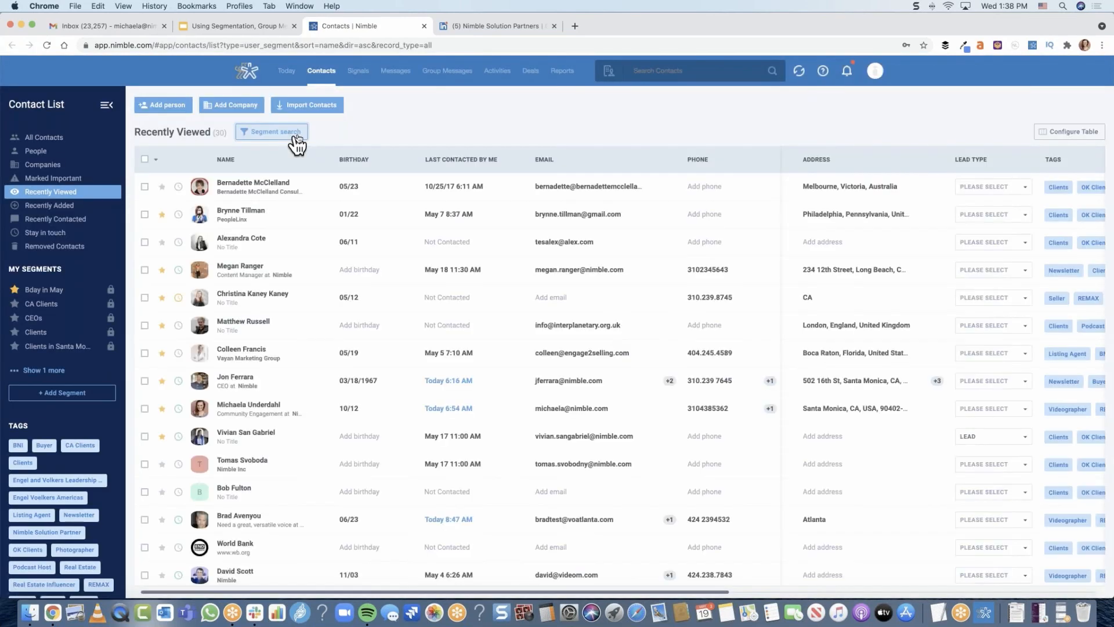
left_click(299, 139)
left_click(639, 174)
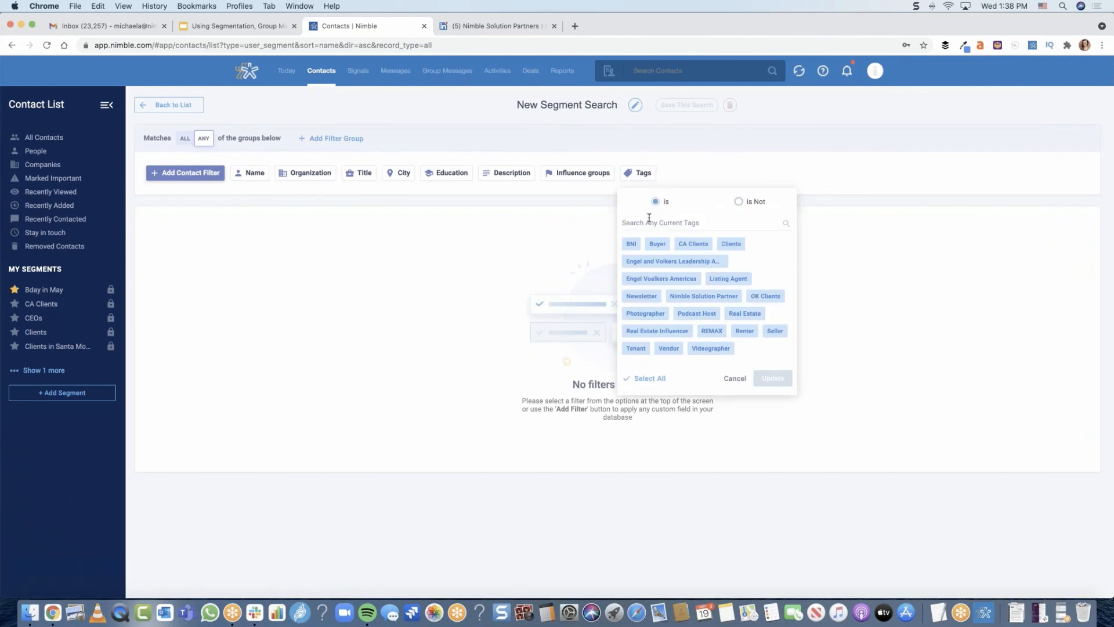
type("solu")
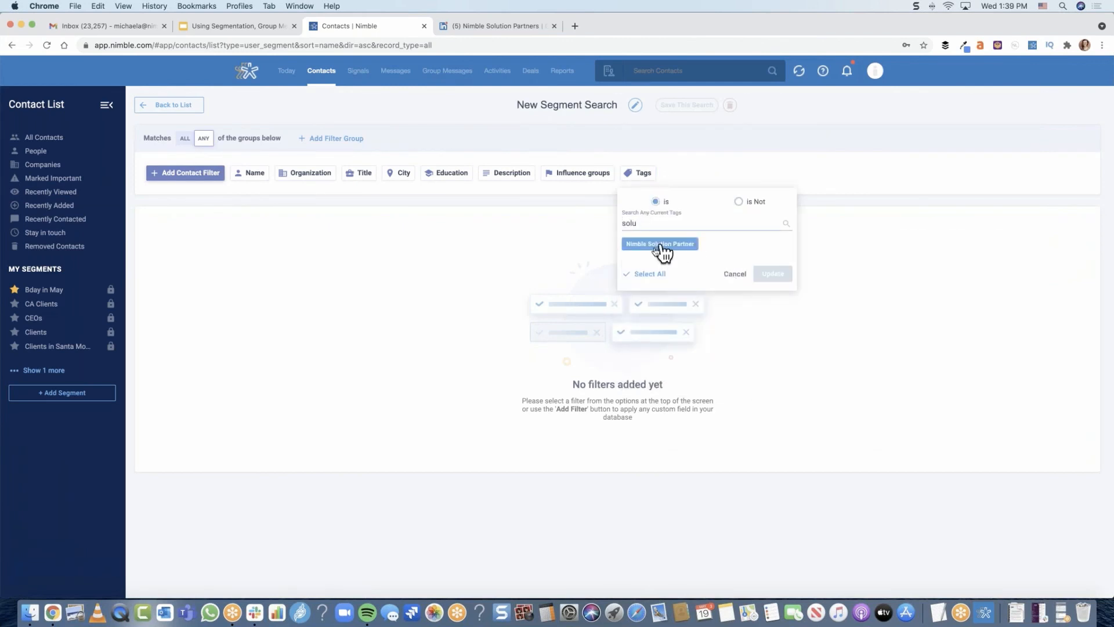
Cancel the tag filter and review the contact fields available as filters for the segment search
left_click(734, 274)
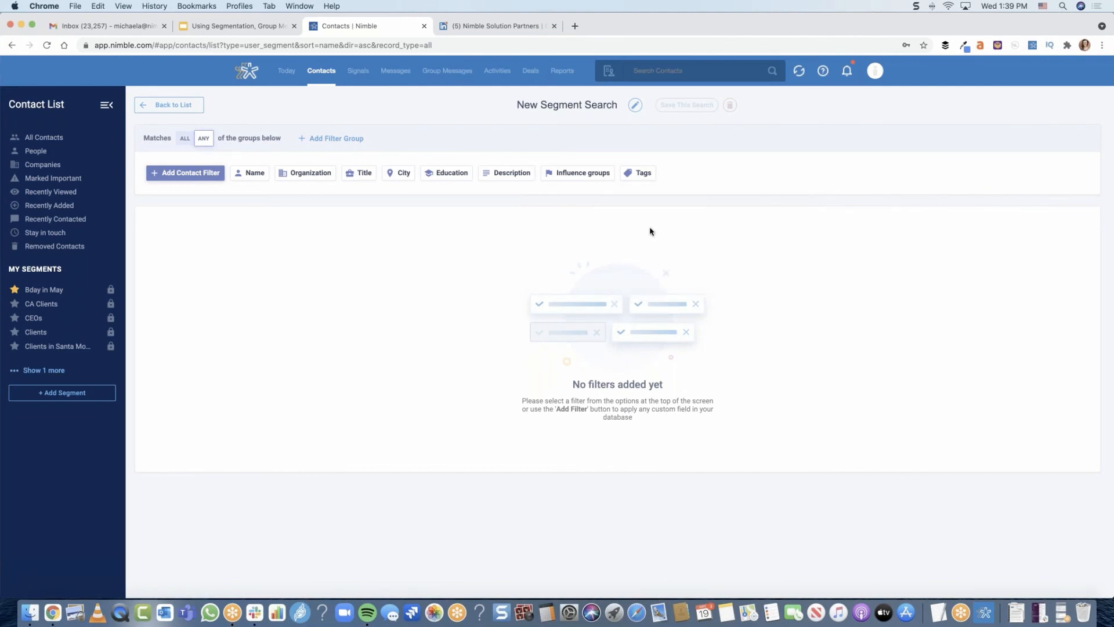
left_click(211, 181)
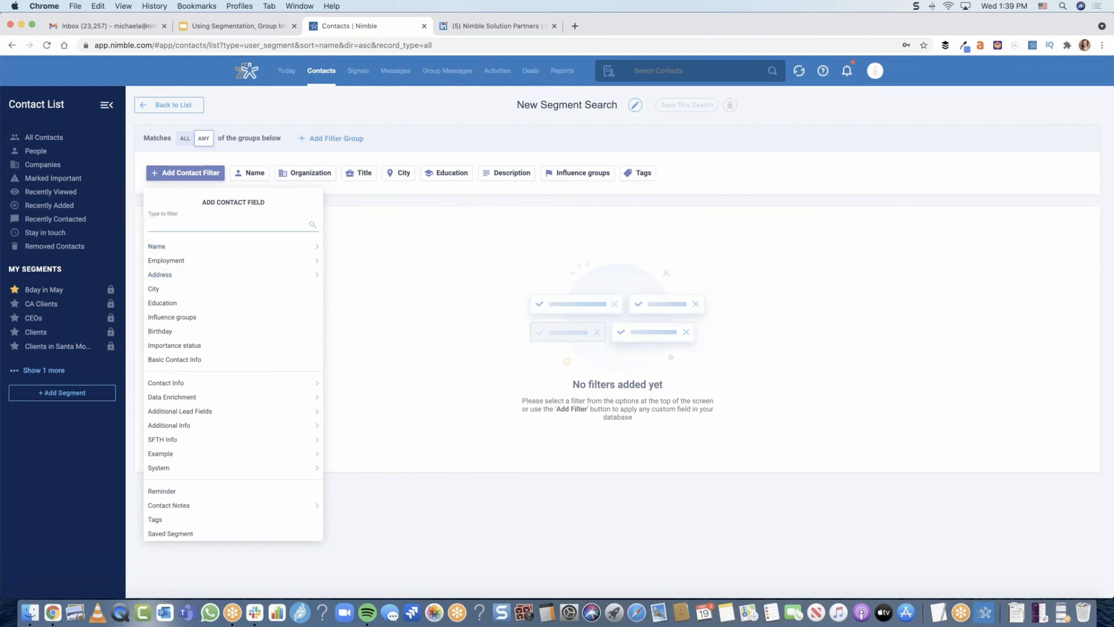
left_click(354, 202)
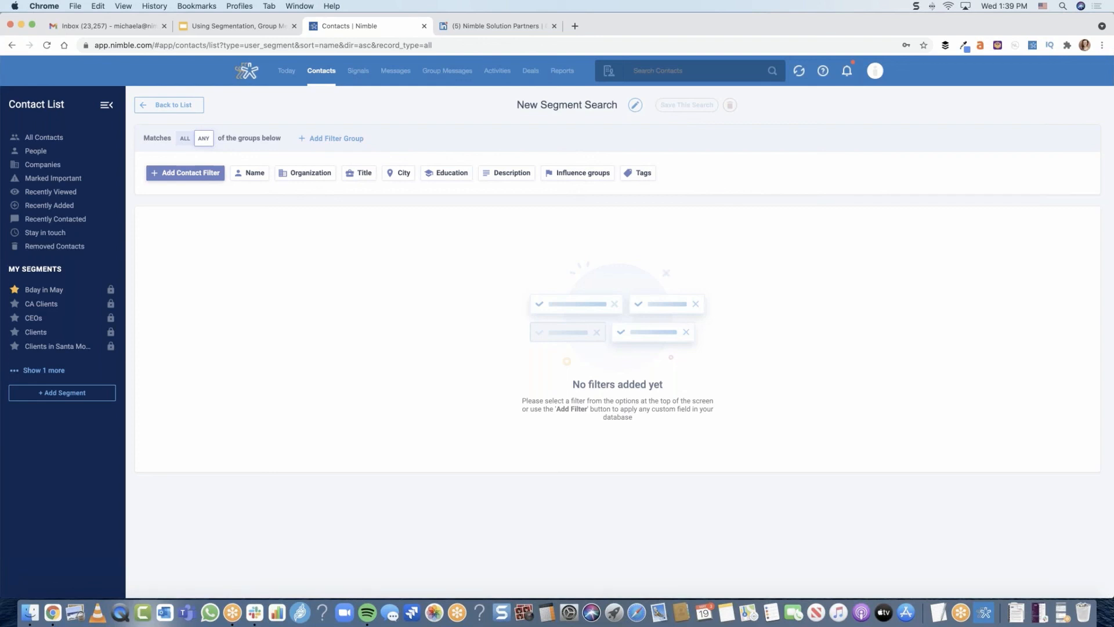
Switch to the Google Slides presentation, show the "Next Webinars" slide, and make the browser window full screen
left_click(240, 28)
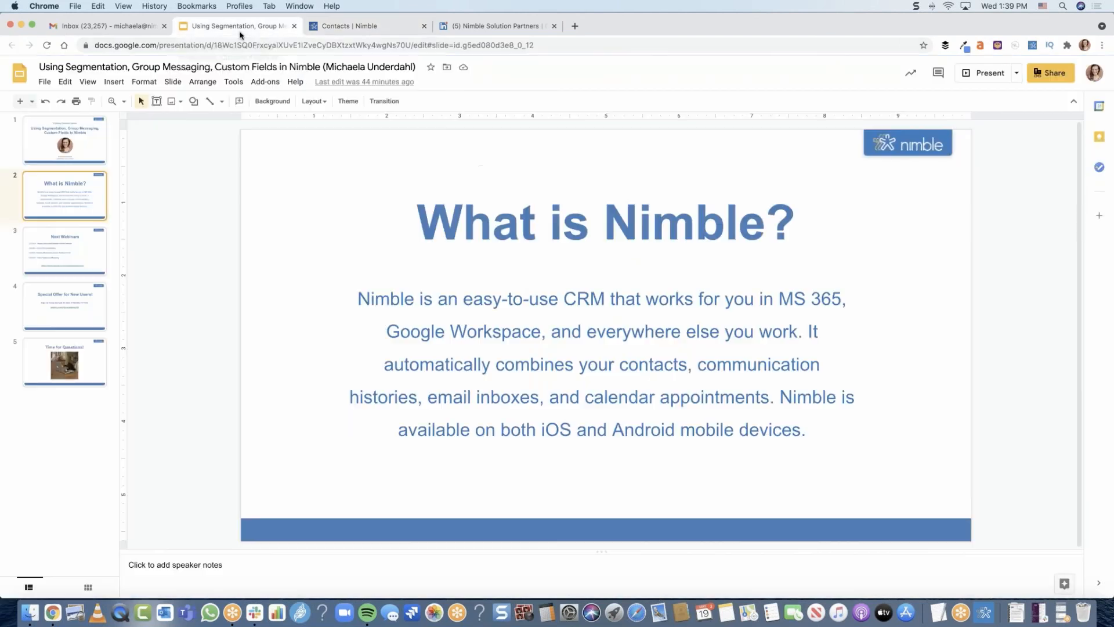
left_click(104, 250)
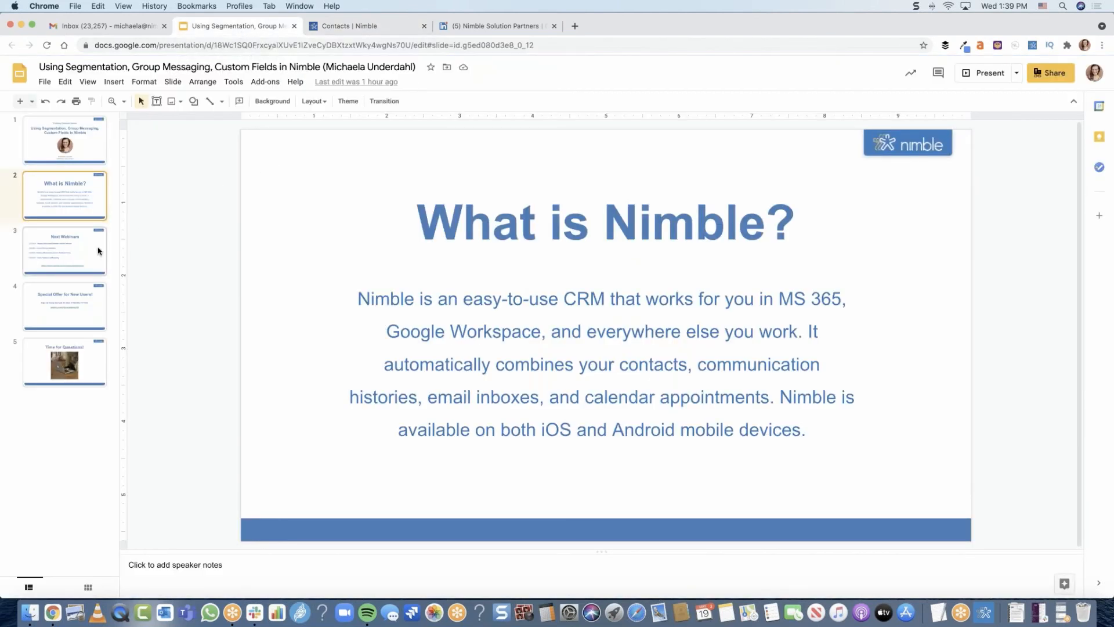
left_click(32, 27)
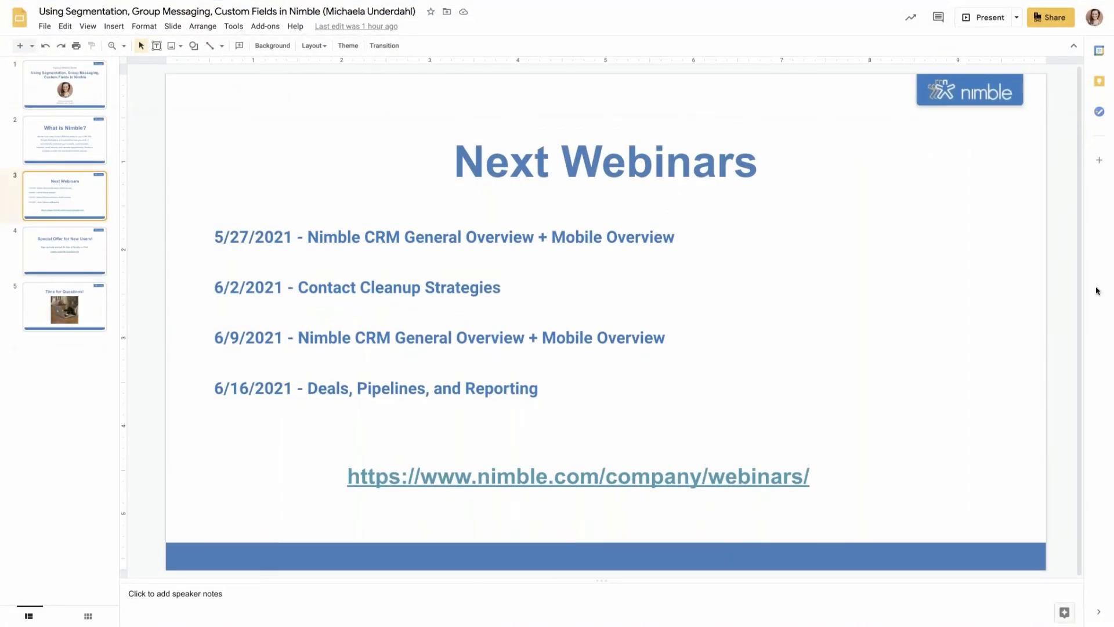